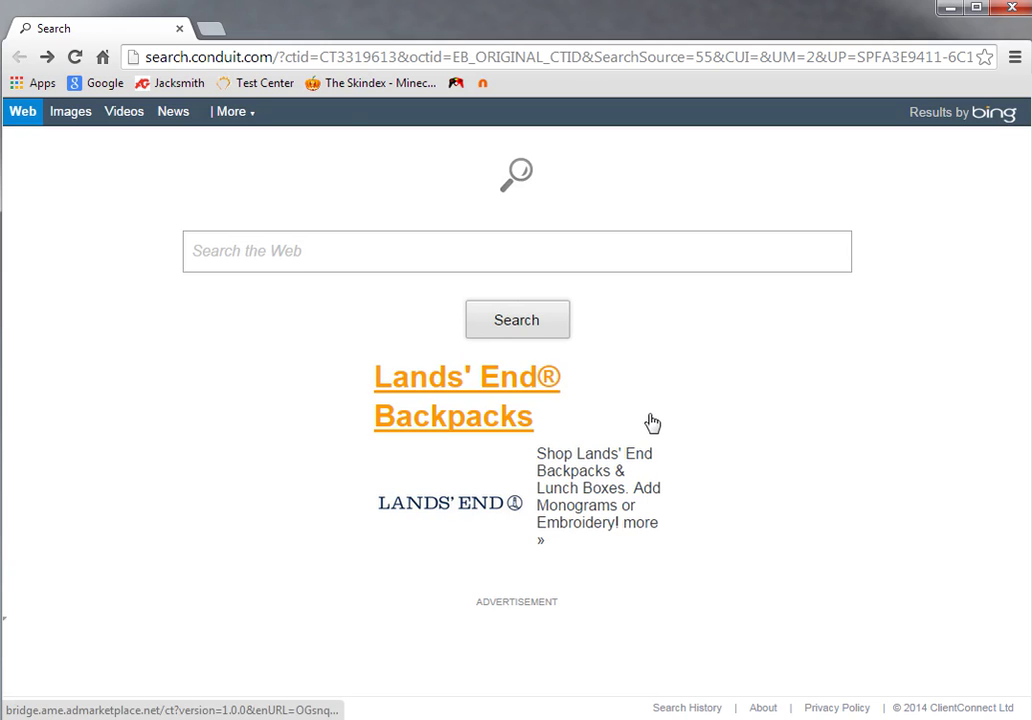
# Put the cursor in the Search the Web box on the Chrome search page
pyautogui.click(336, 254)
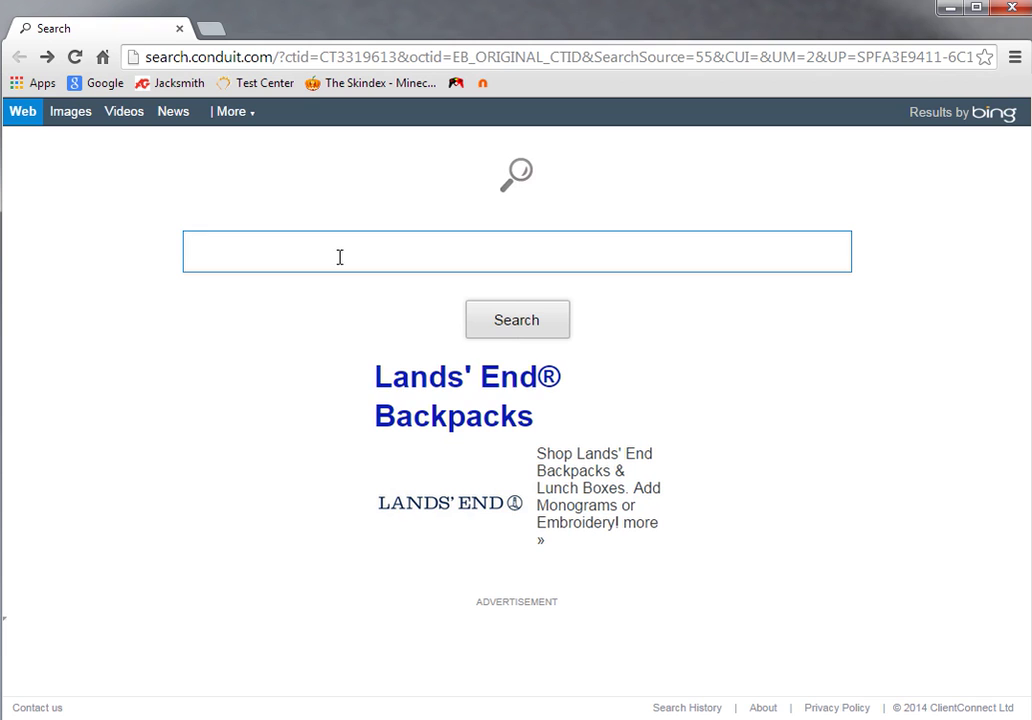
# Search the web for cms.gov, open the official CMS site, and enter 'rvu' in its search box
pyautogui.write('ms.gov')
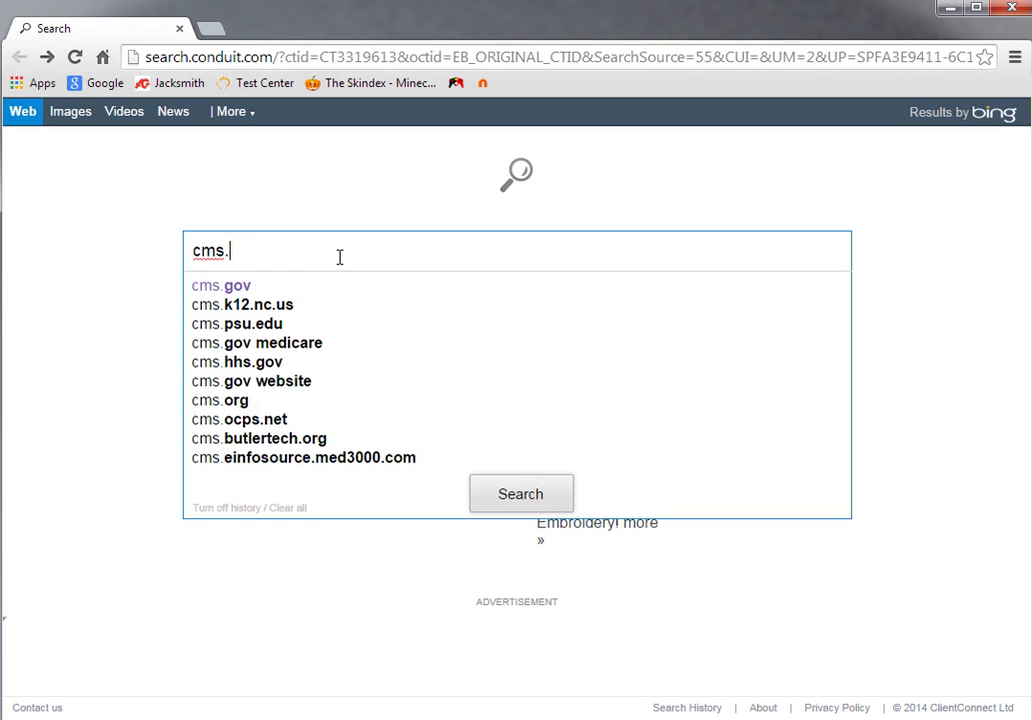
pyautogui.click(240, 288)
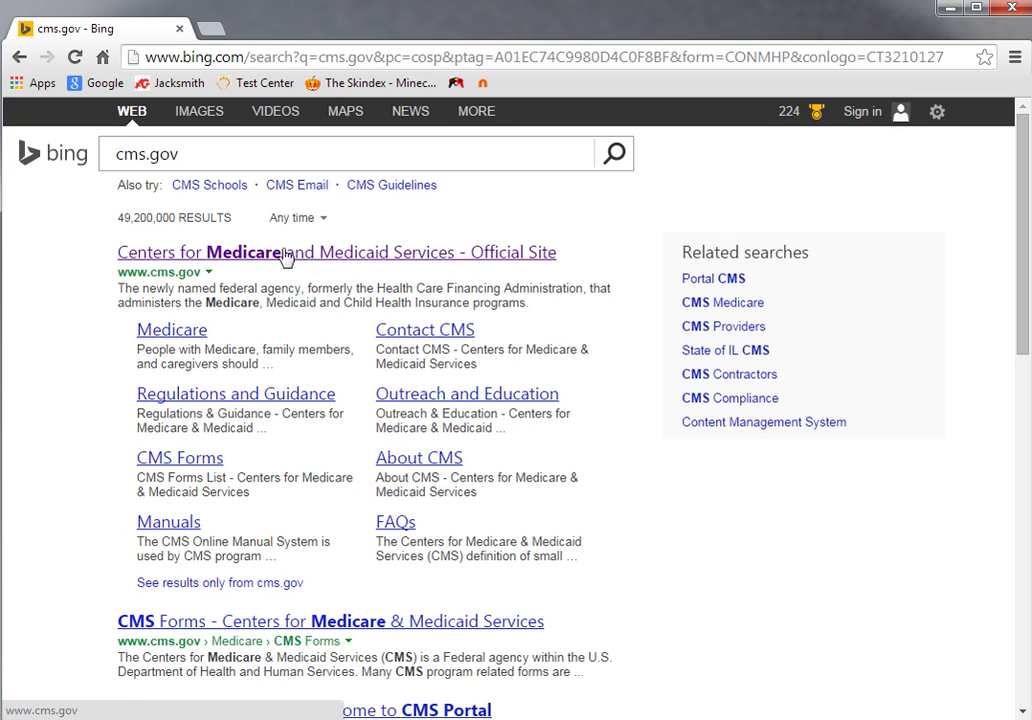
pyautogui.click(247, 256)
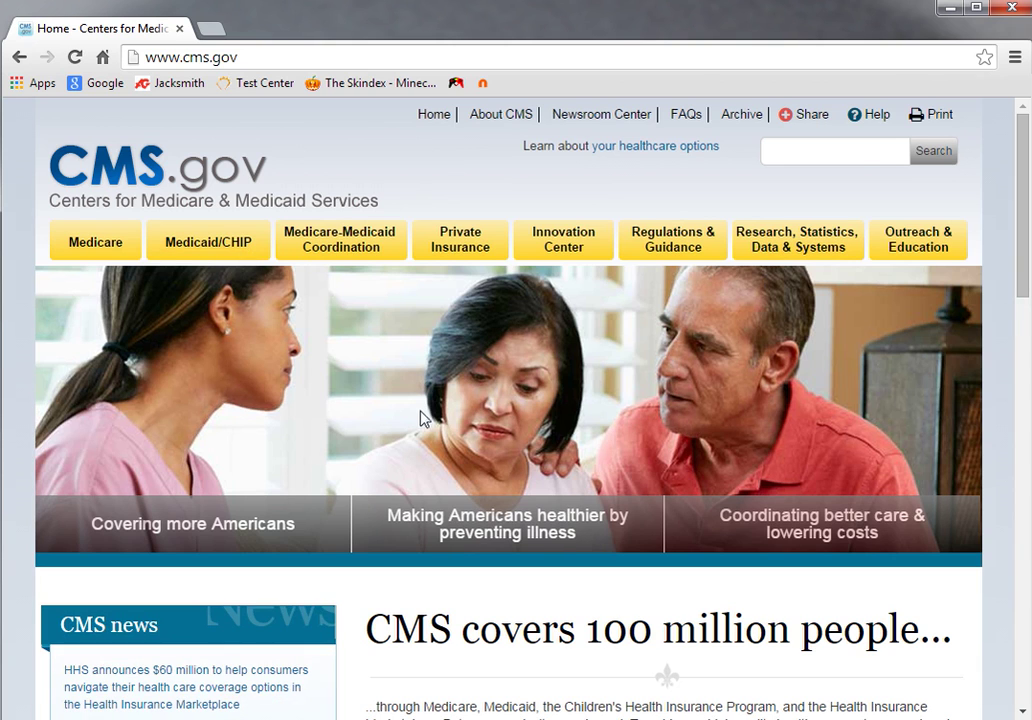
pyautogui.click(811, 152)
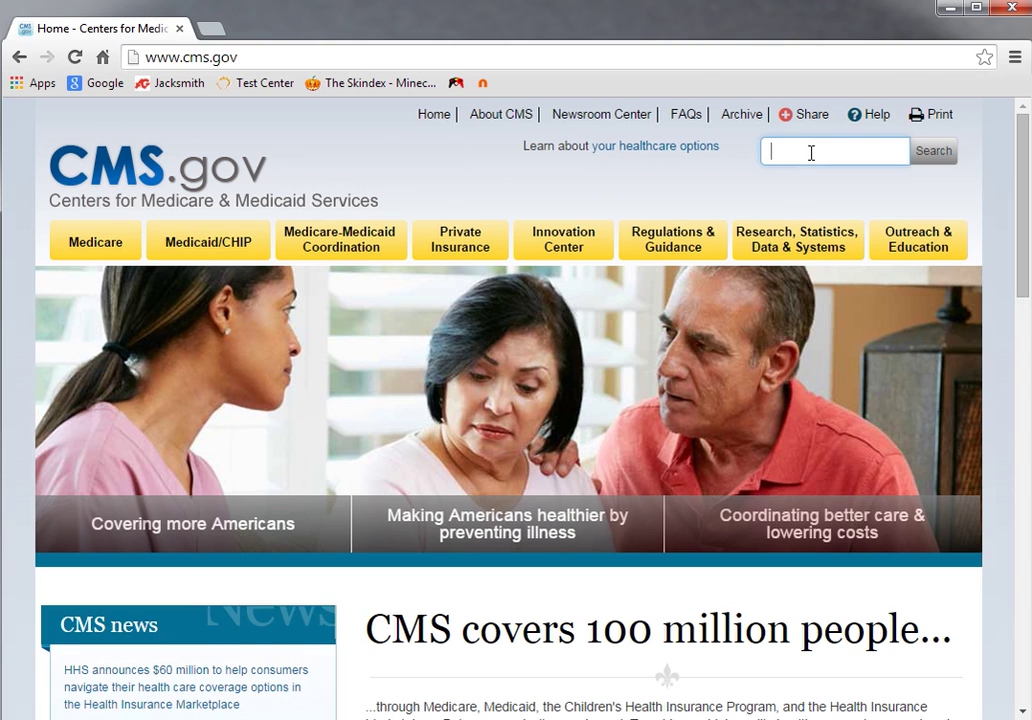
pyautogui.write('rvu')
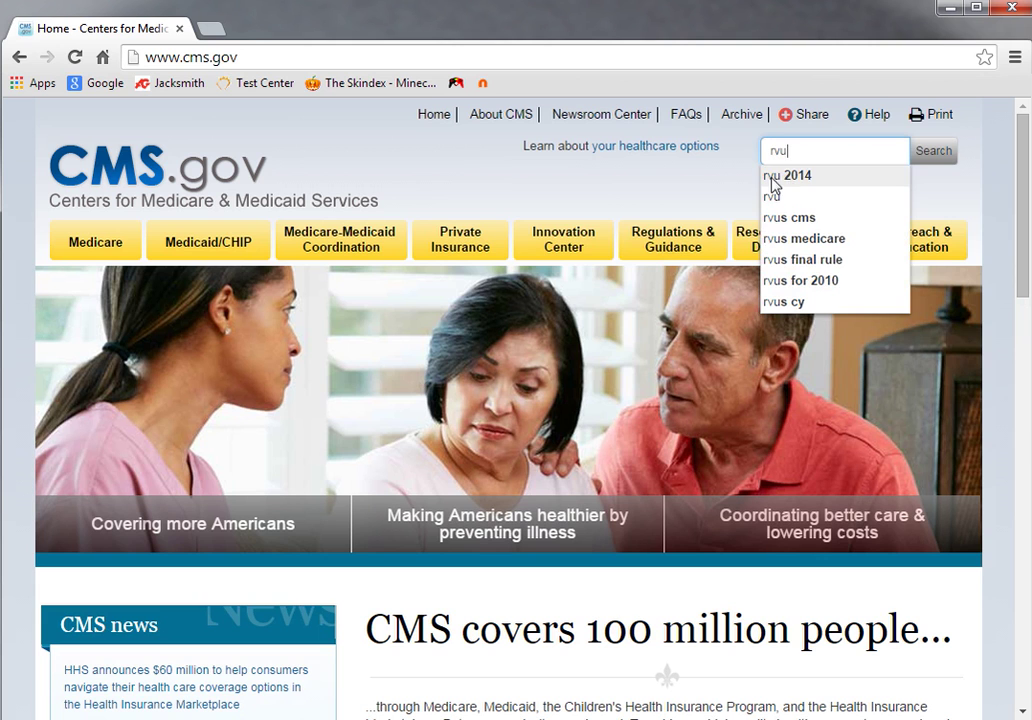
# Search the CMS site for 'rvu 2014' and open the RVU14A result in a new tab
pyautogui.click(797, 182)
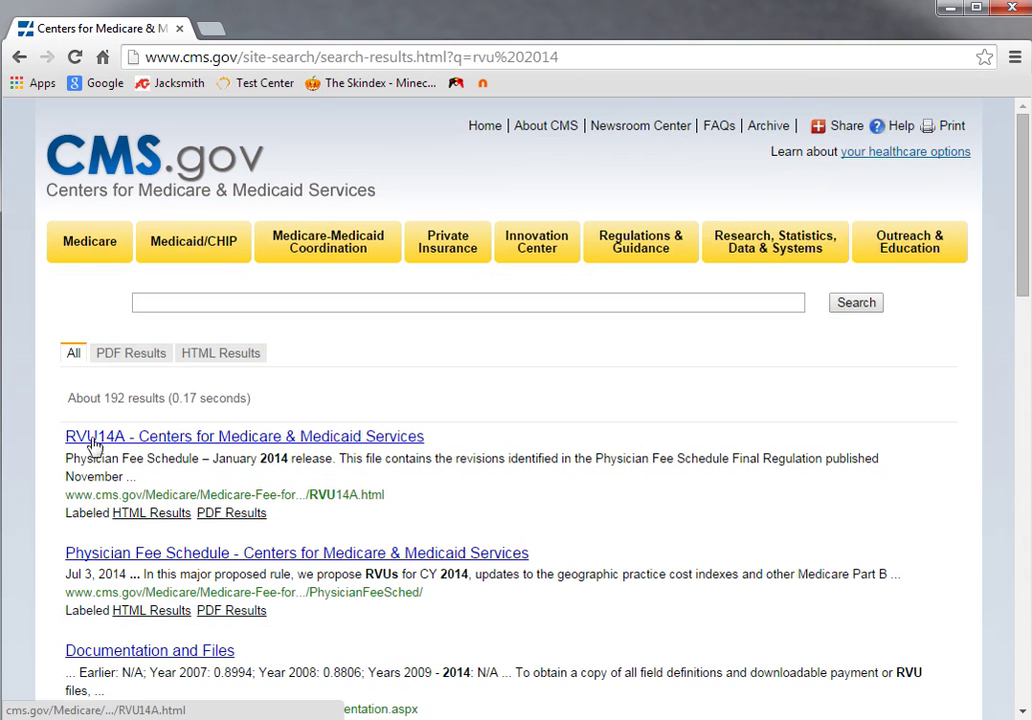
pyautogui.scroll(-5, 242, 445)
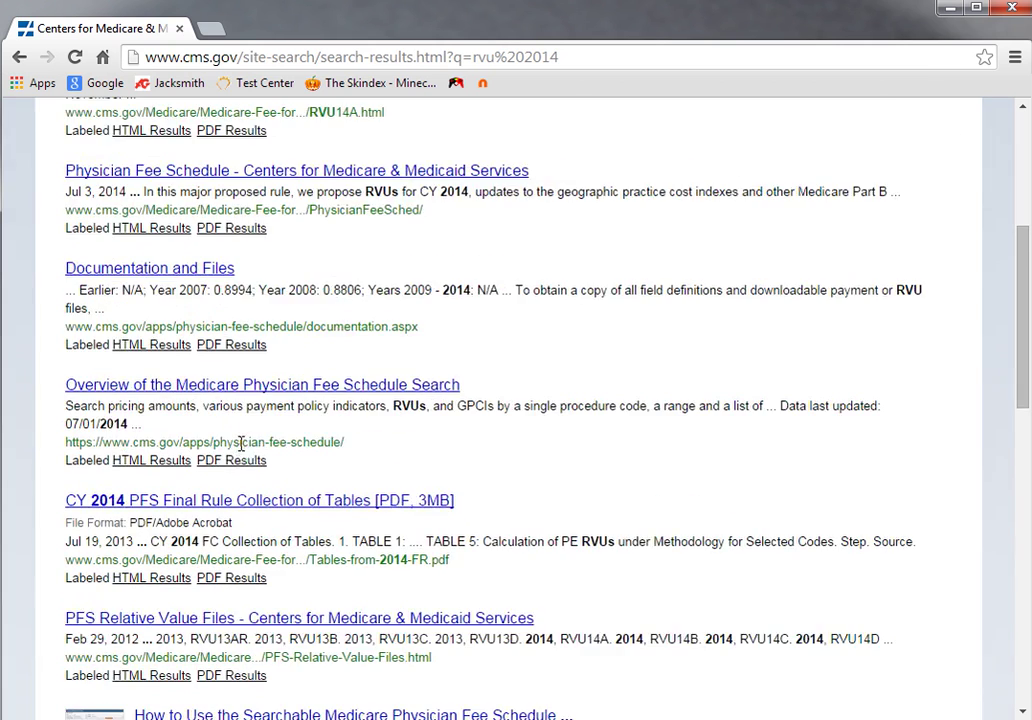
pyautogui.scroll(5, 240, 480)
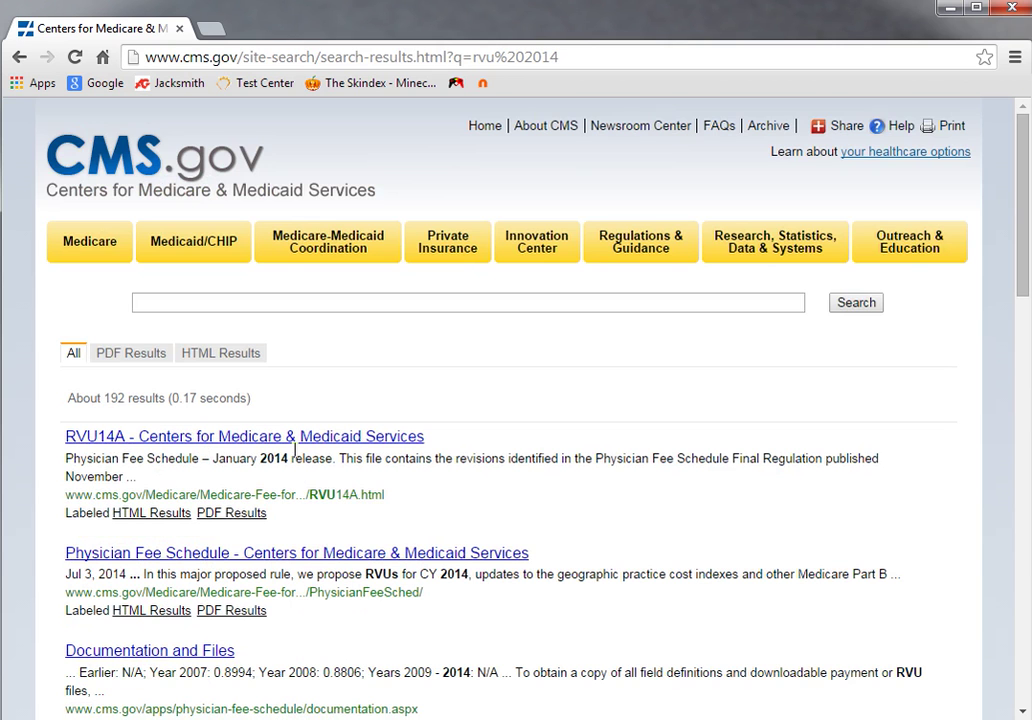
pyautogui.click(290, 436)
# Download the RVU14A (Updated 1/6/2014) ZIP file from the Downloads section
pyautogui.scroll(-2, 535, 445)
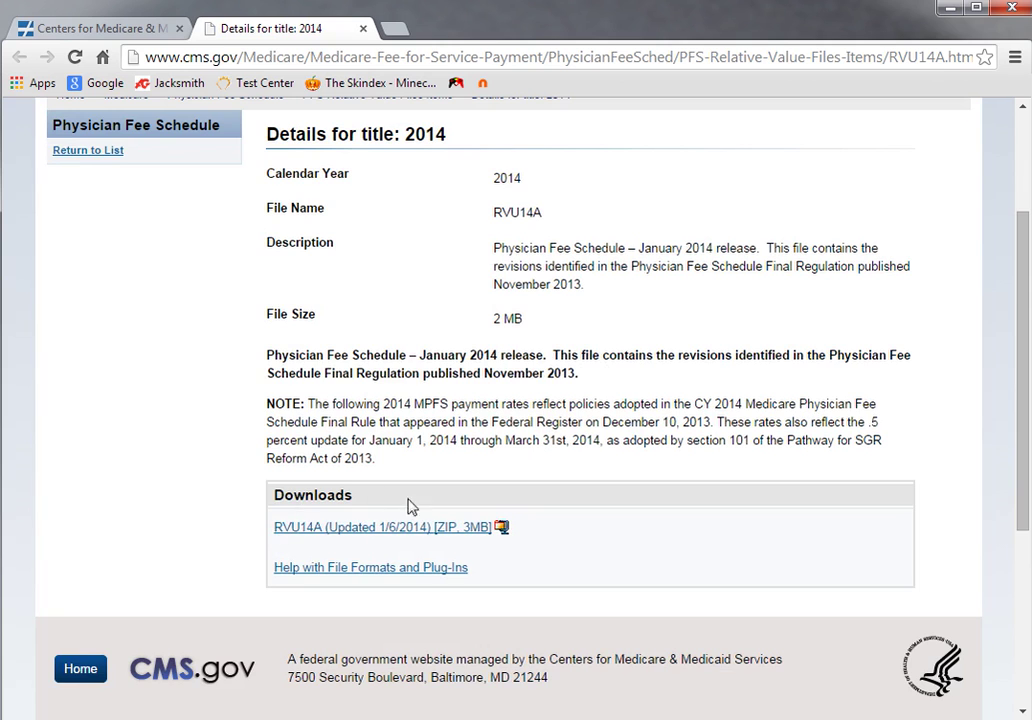
pyautogui.scroll(3, 429, 502)
pyautogui.scroll(-2, 429, 495)
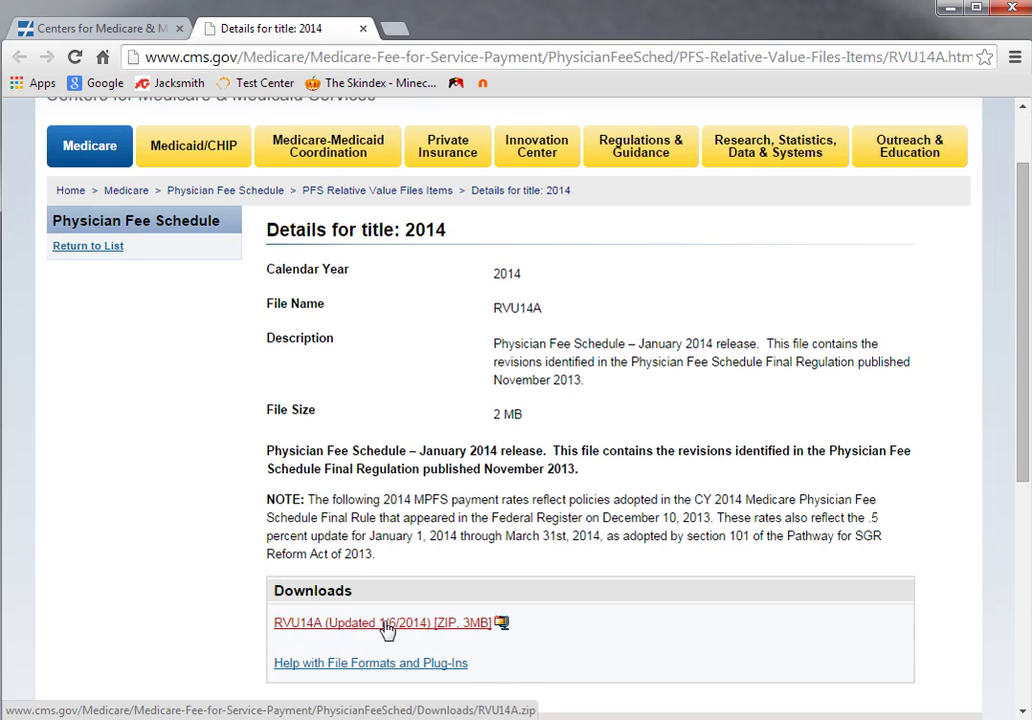
pyautogui.click(286, 622)
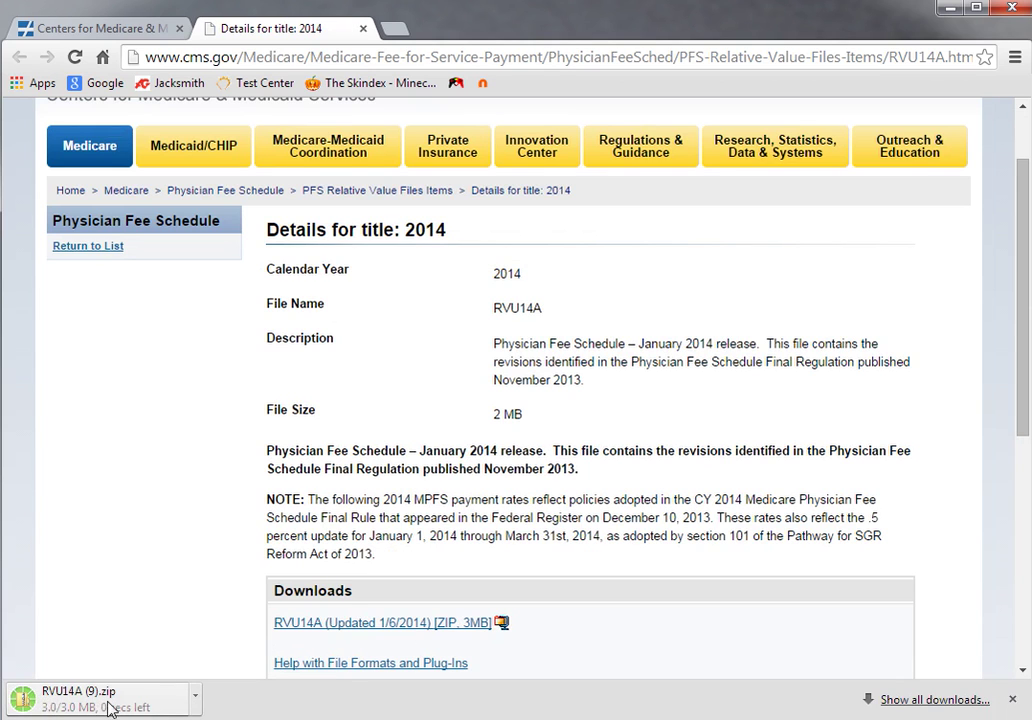
# Open the RVU14A zip and delete all 15 files except the PPRRVU14_V1219 worksheet
pyautogui.click(43, 706)
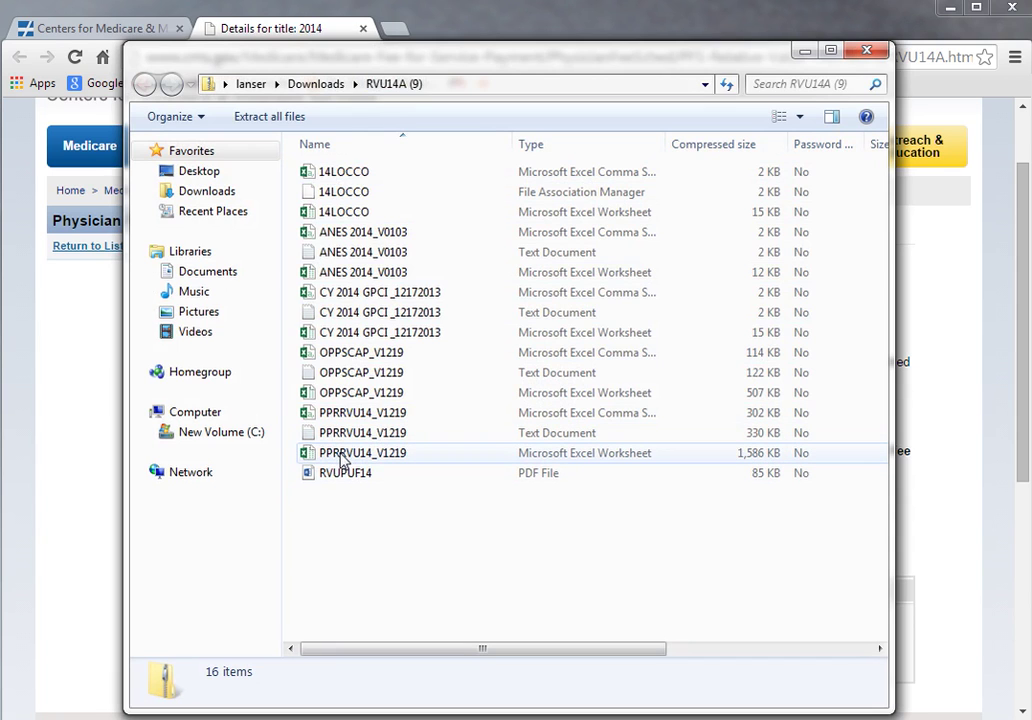
pyautogui.hotkey('ctrl', 'a')
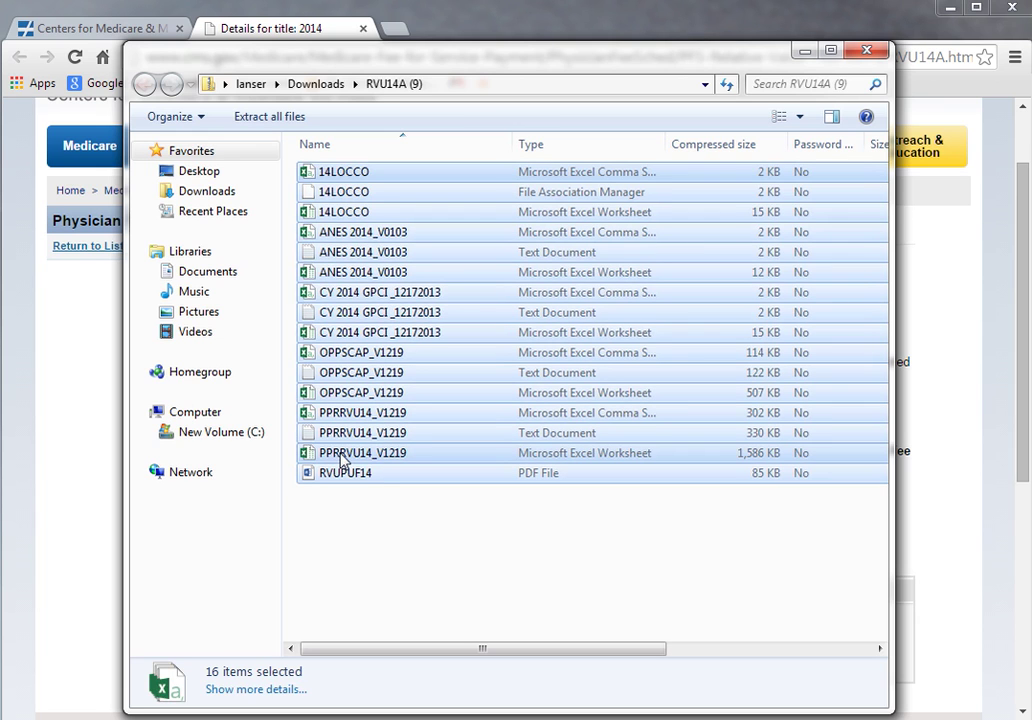
pyautogui.keyDown('ctrl'); pyautogui.click(343, 458); pyautogui.keyUp('ctrl')
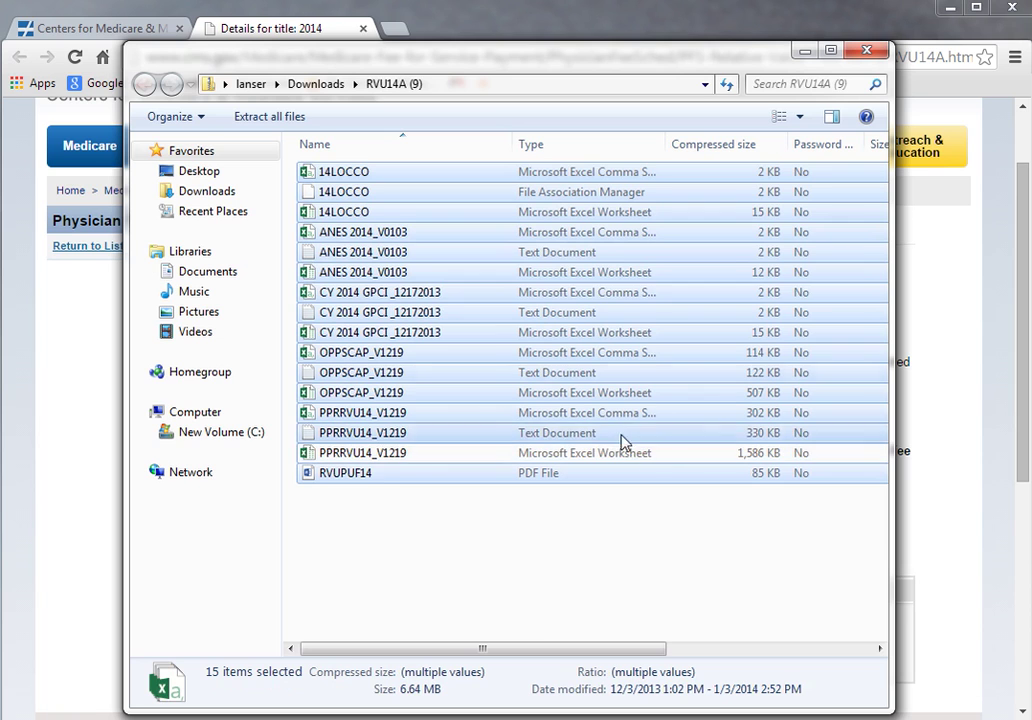
pyautogui.rightClick(594, 287)
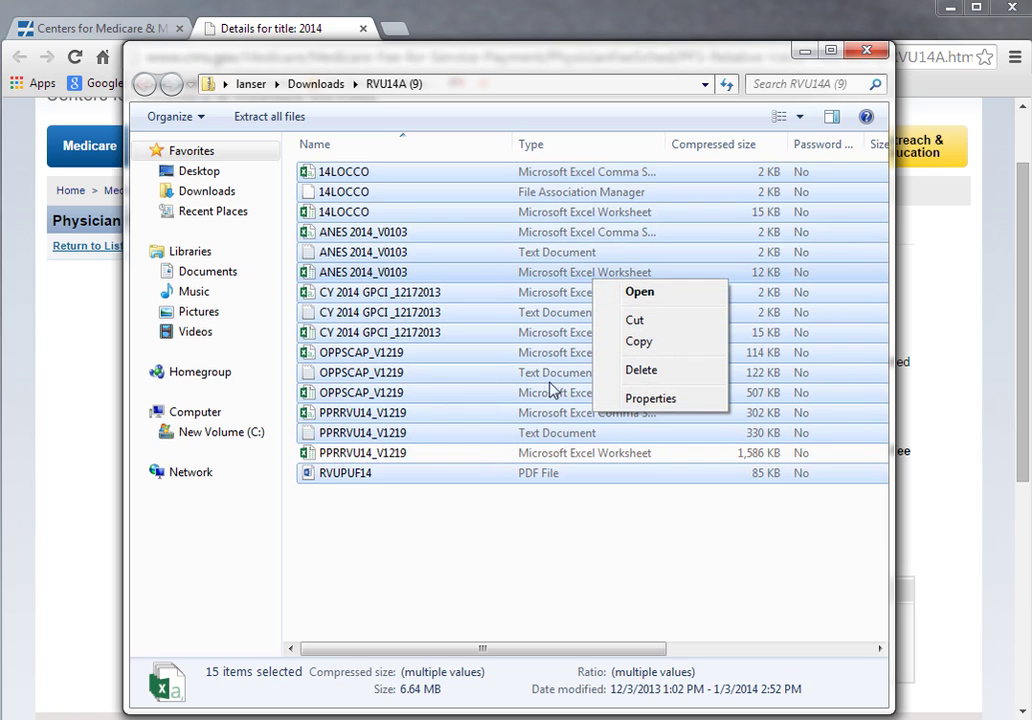
pyautogui.click(641, 370)
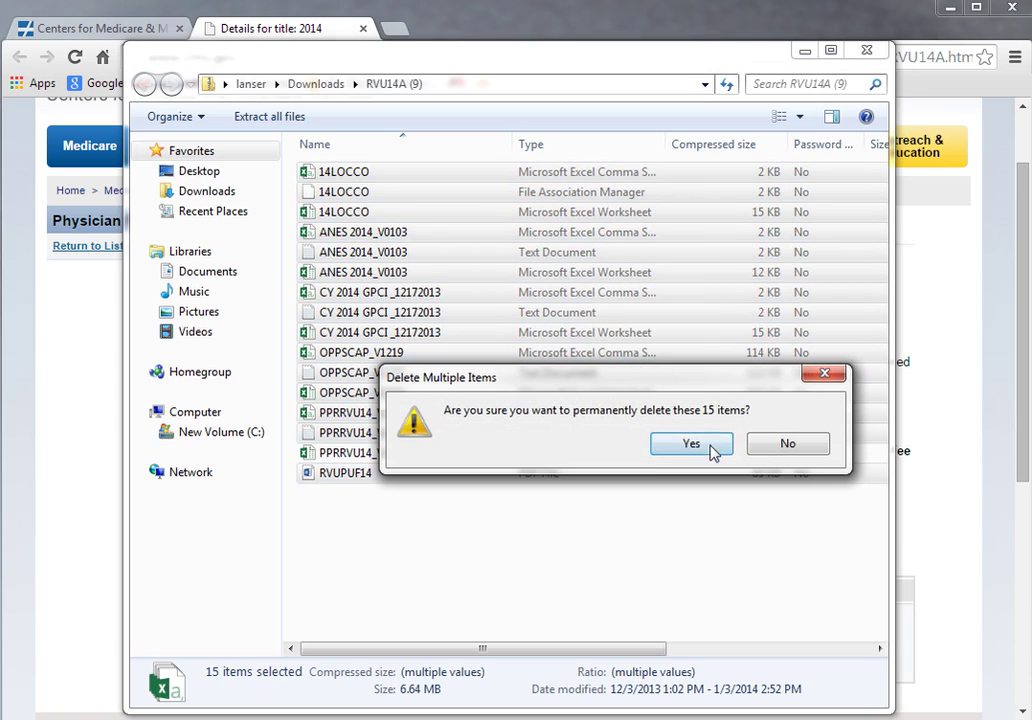
pyautogui.click(694, 447)
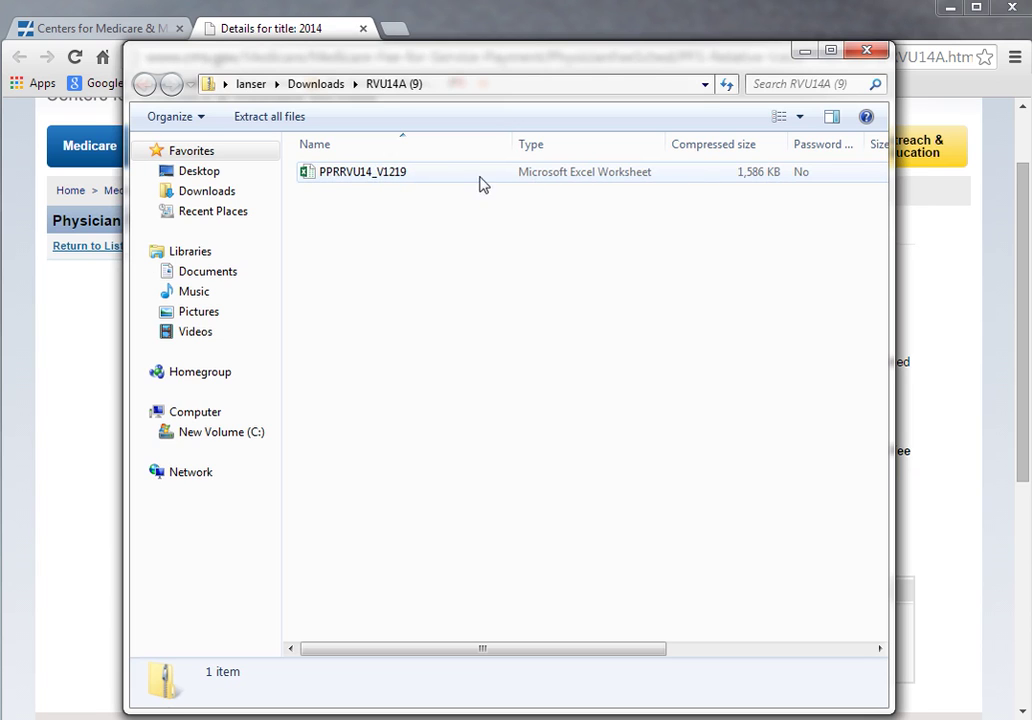
pyautogui.click(397, 177)
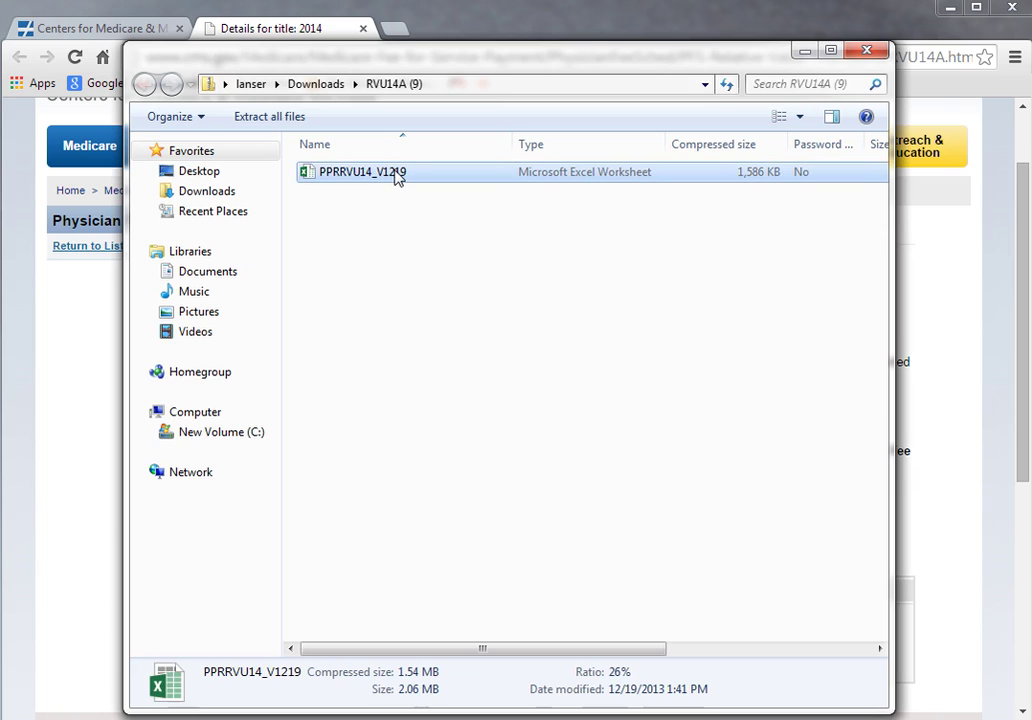
# Open PPRRVU14_V1219 in Excel with editing enabled, review its columns, and select header row 10
pyautogui.doubleClick(397, 177)
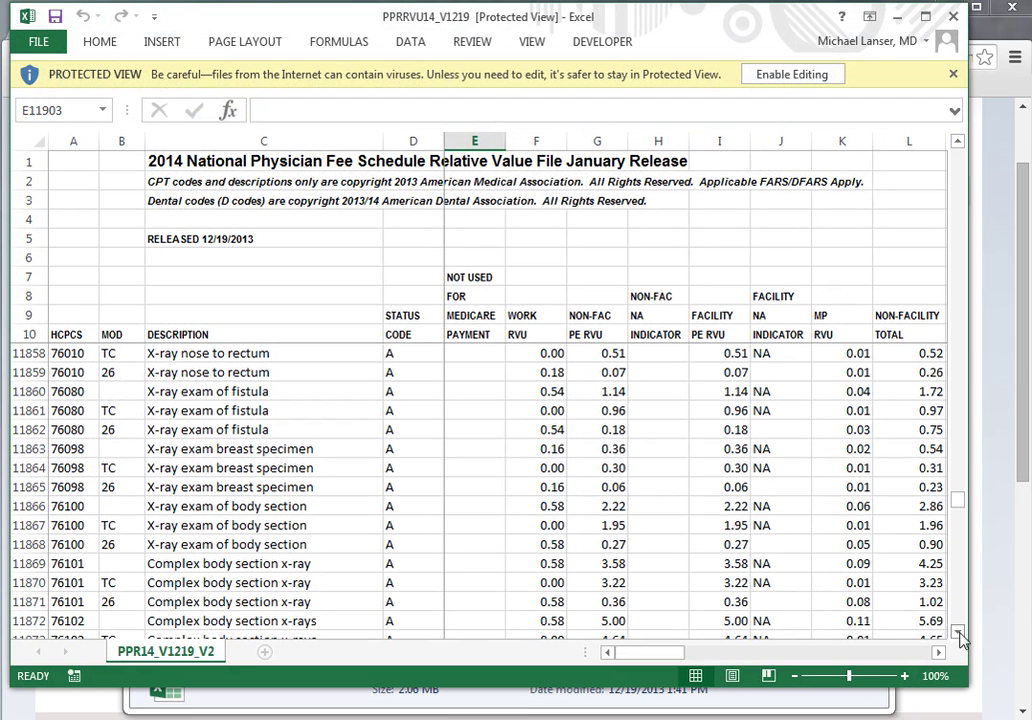
pyautogui.click(762, 74)
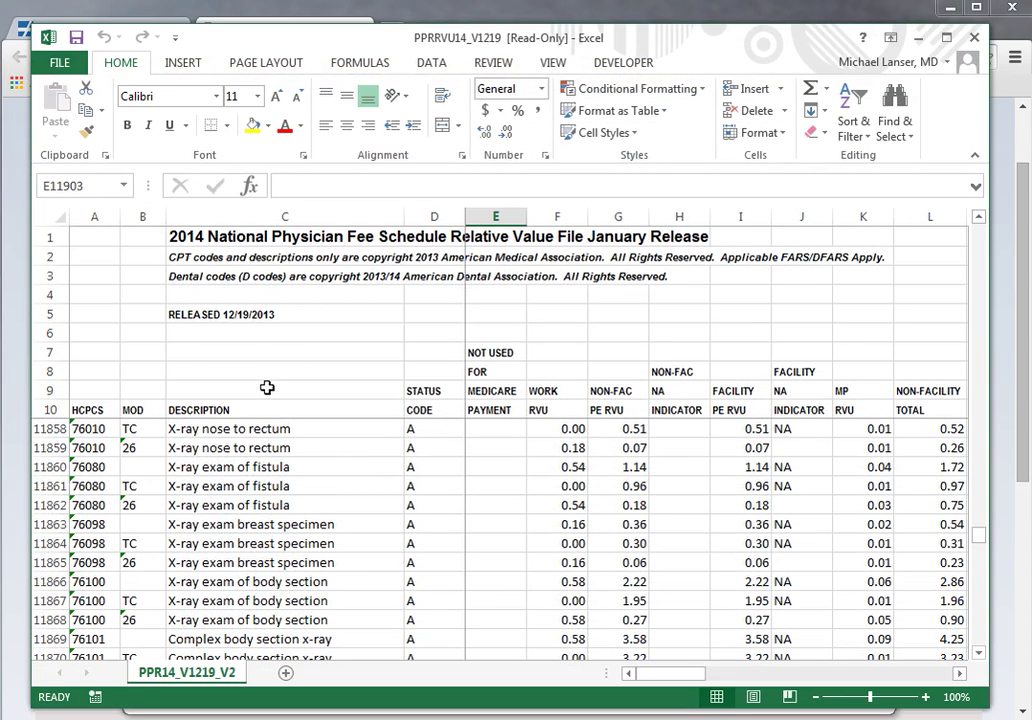
pyautogui.scroll(-2, 285, 342)
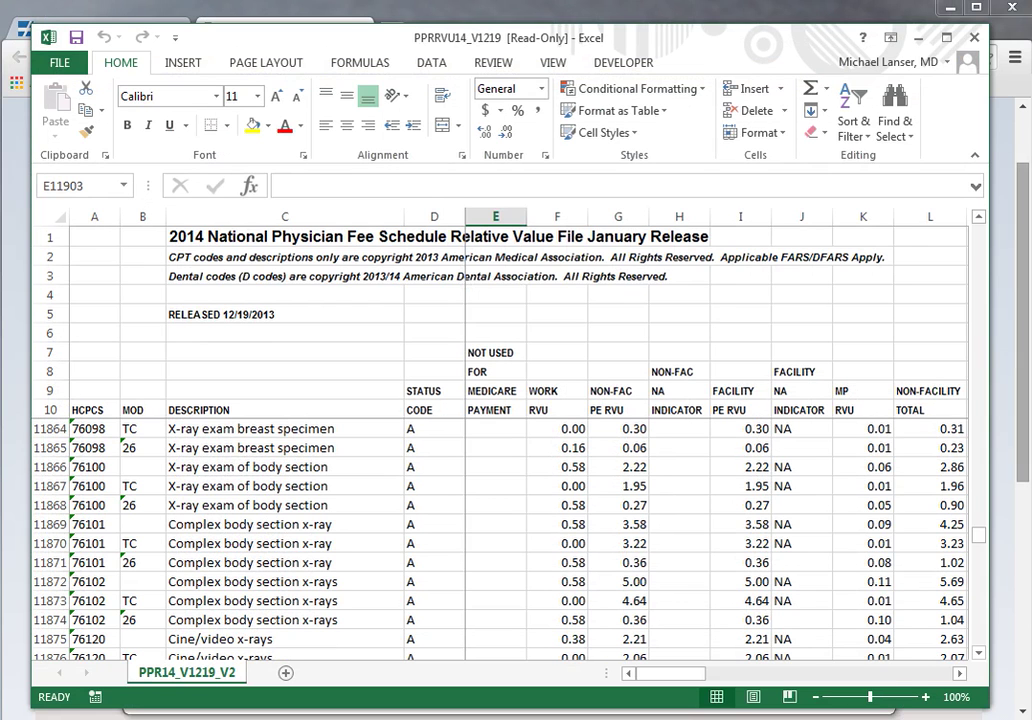
pyautogui.moveTo(906, 678); pyautogui.dragTo(905, 675)
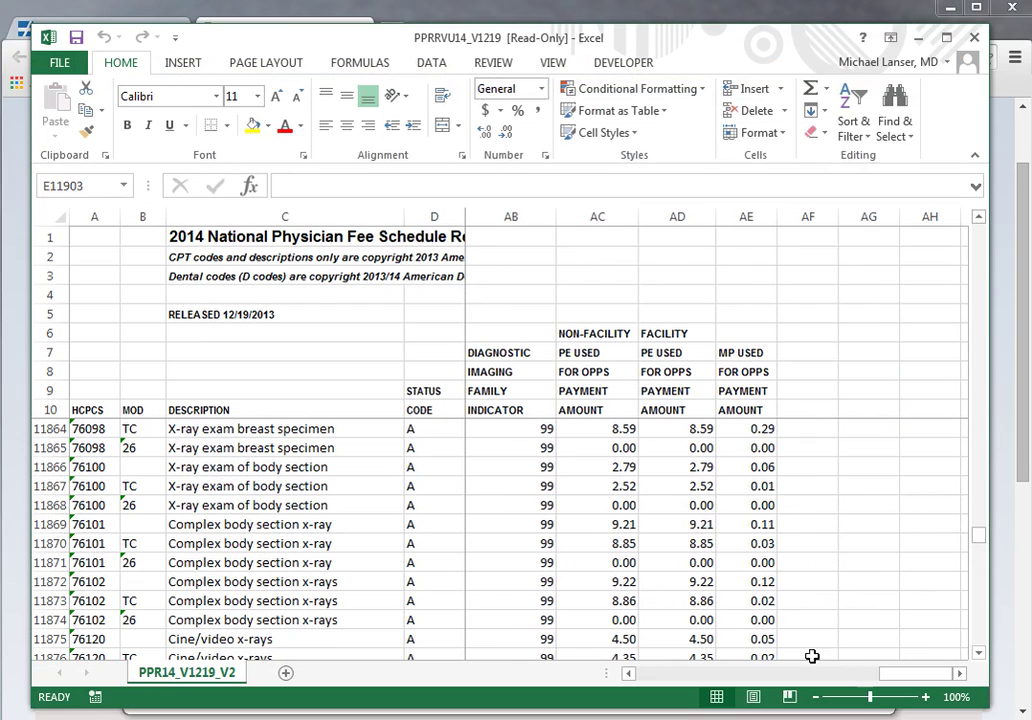
pyautogui.click(754, 676)
pyautogui.click(738, 679)
pyautogui.moveTo(735, 676); pyautogui.dragTo(640, 680)
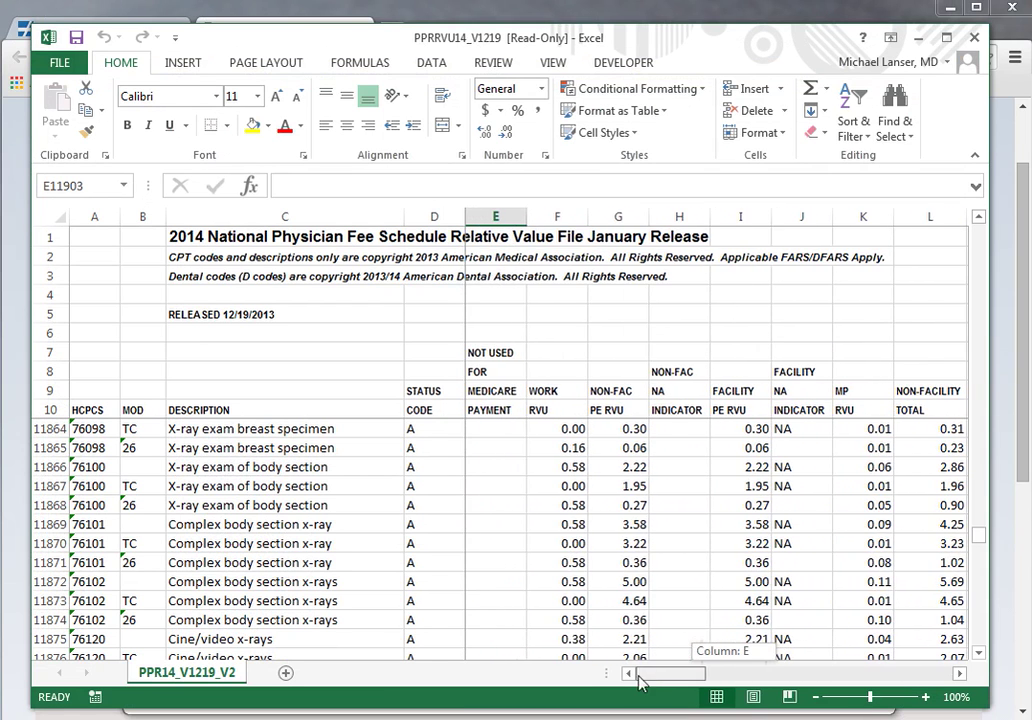
pyautogui.click(52, 409)
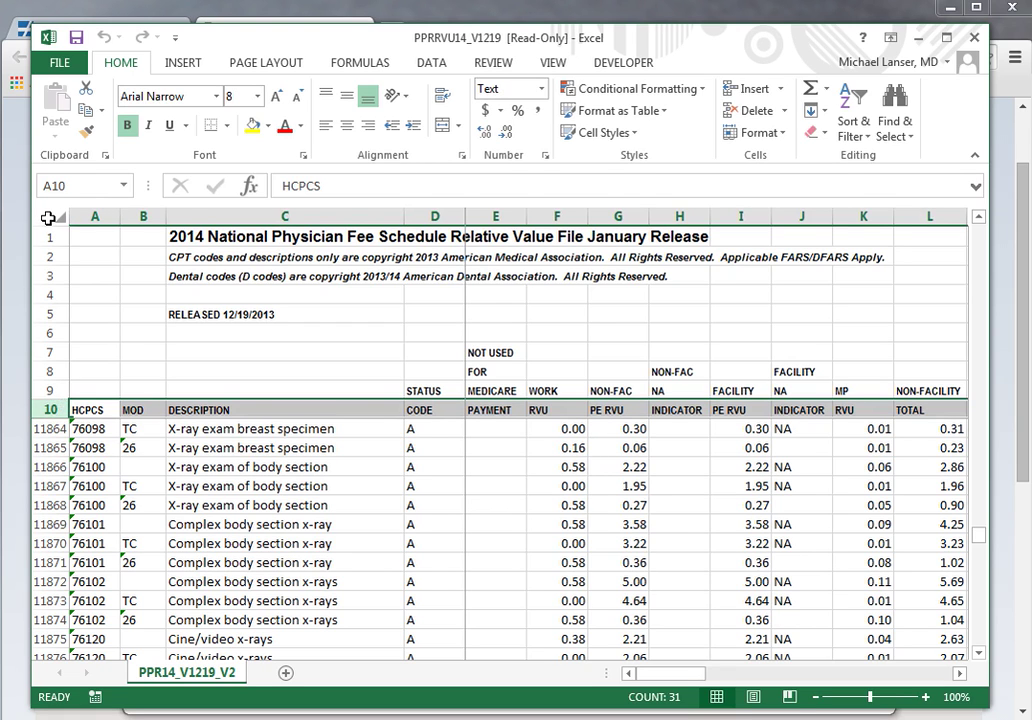
pyautogui.click(48, 217)
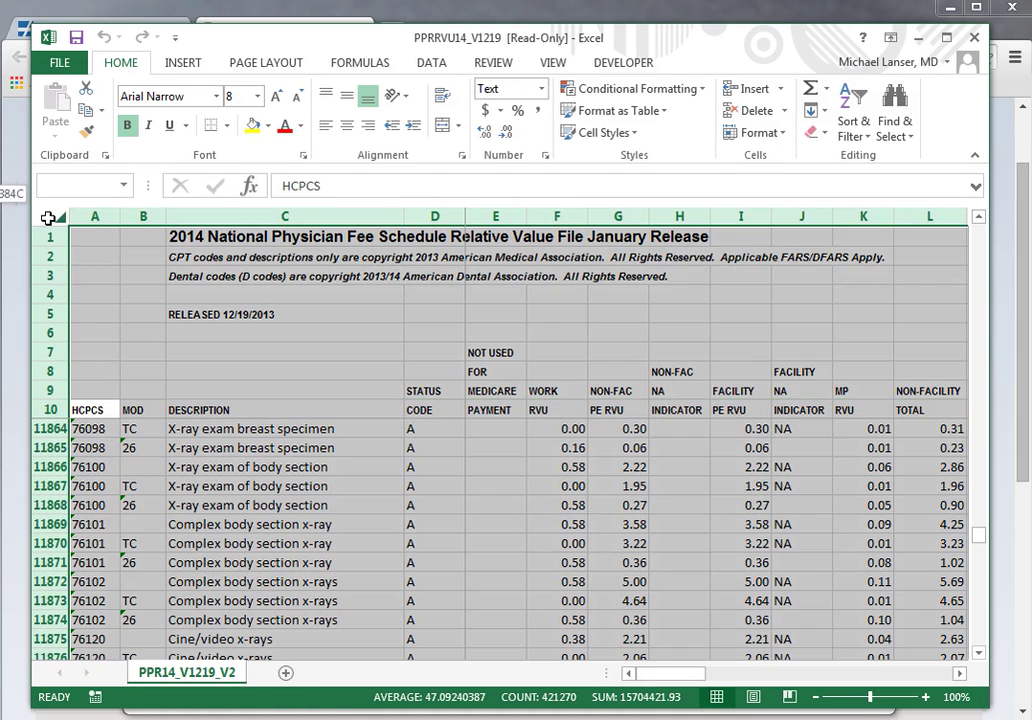
pyautogui.click(66, 396)
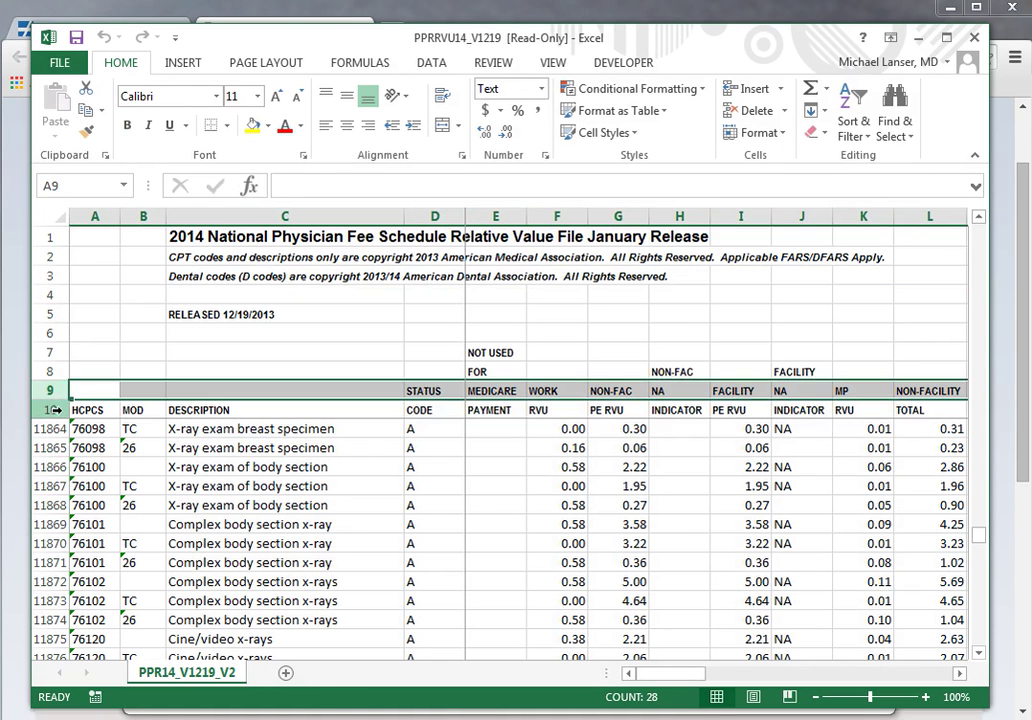
pyautogui.moveTo(60, 410); pyautogui.dragTo(51, 235)
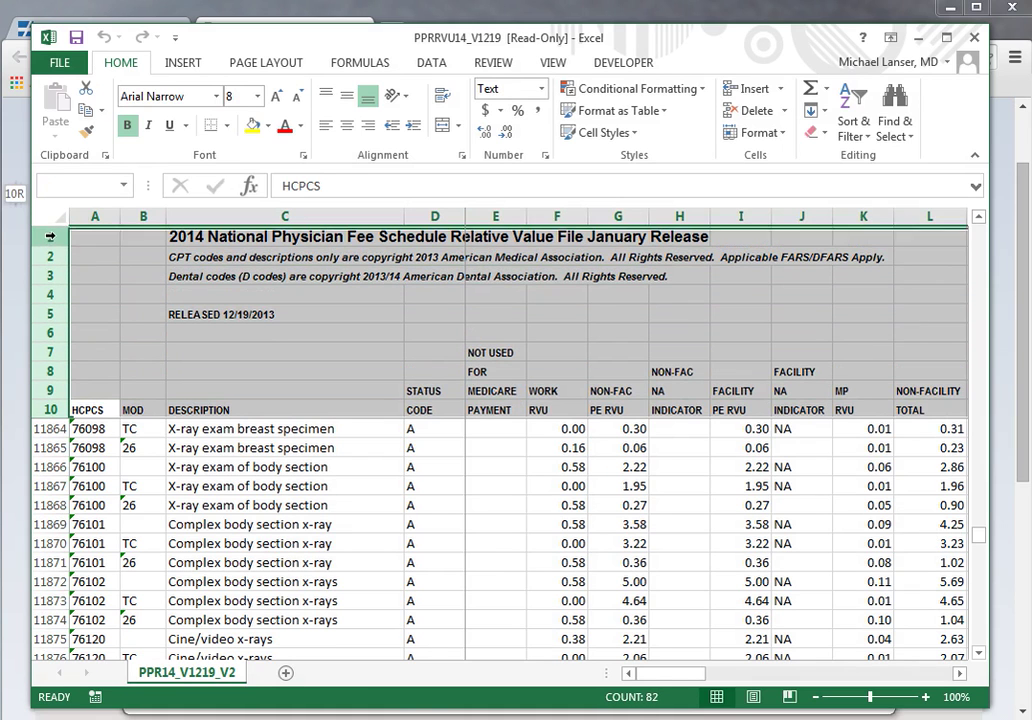
pyautogui.rightClick(157, 254)
pyautogui.click(200, 411)
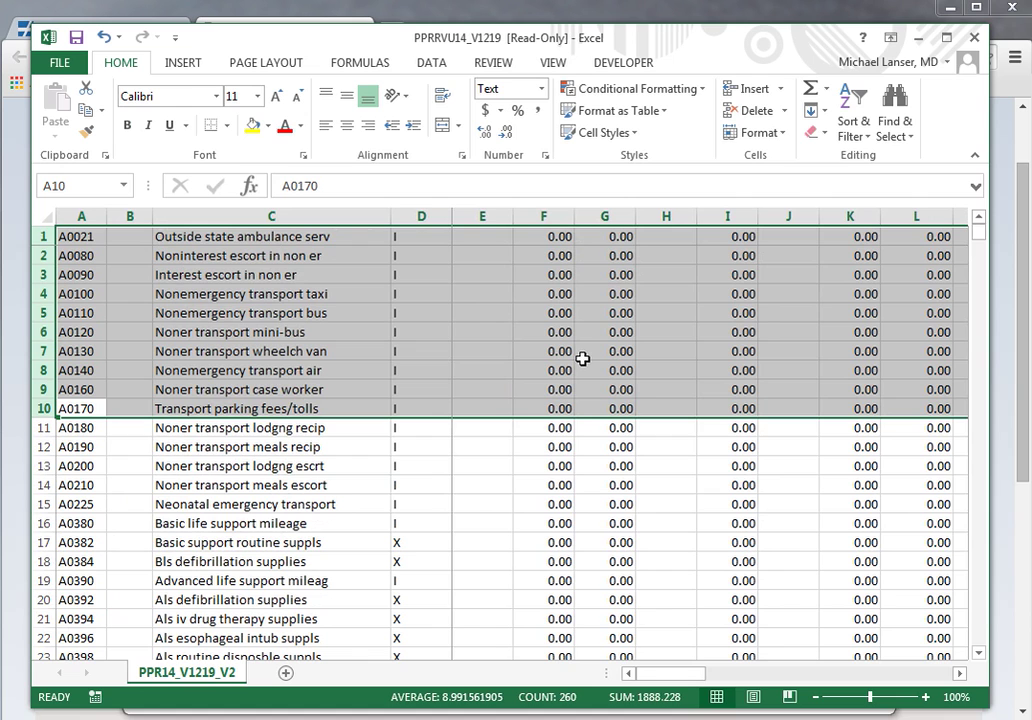
# Undo the title-row deletion and check the HCPCS, DESCRIPTION and WORK RVU columns
pyautogui.click(103, 37)
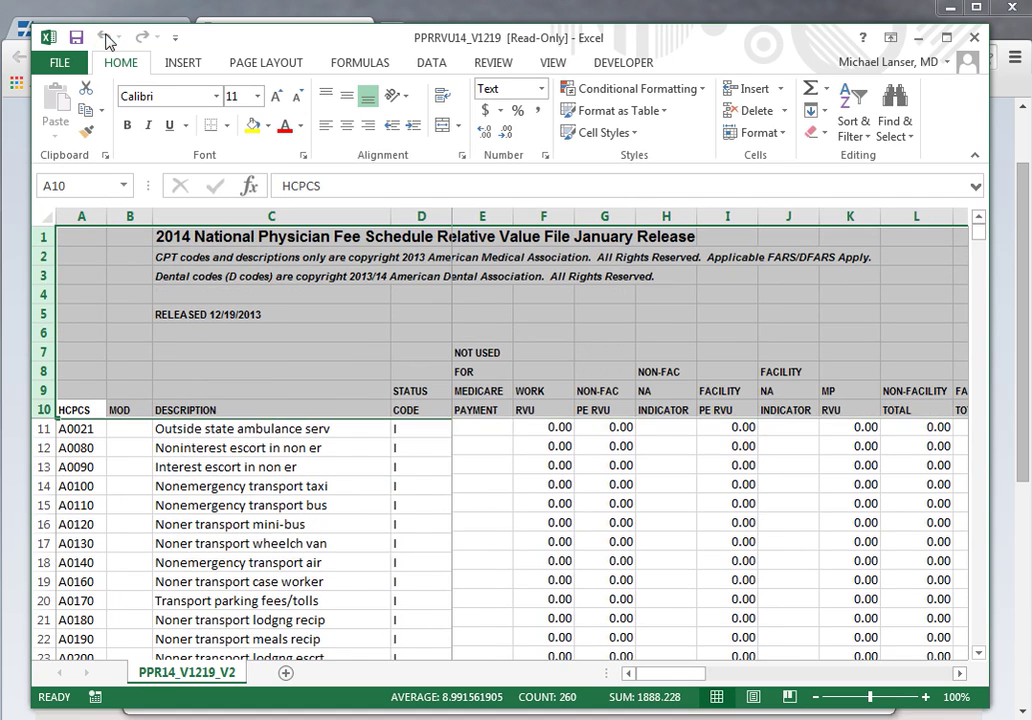
pyautogui.click(545, 396)
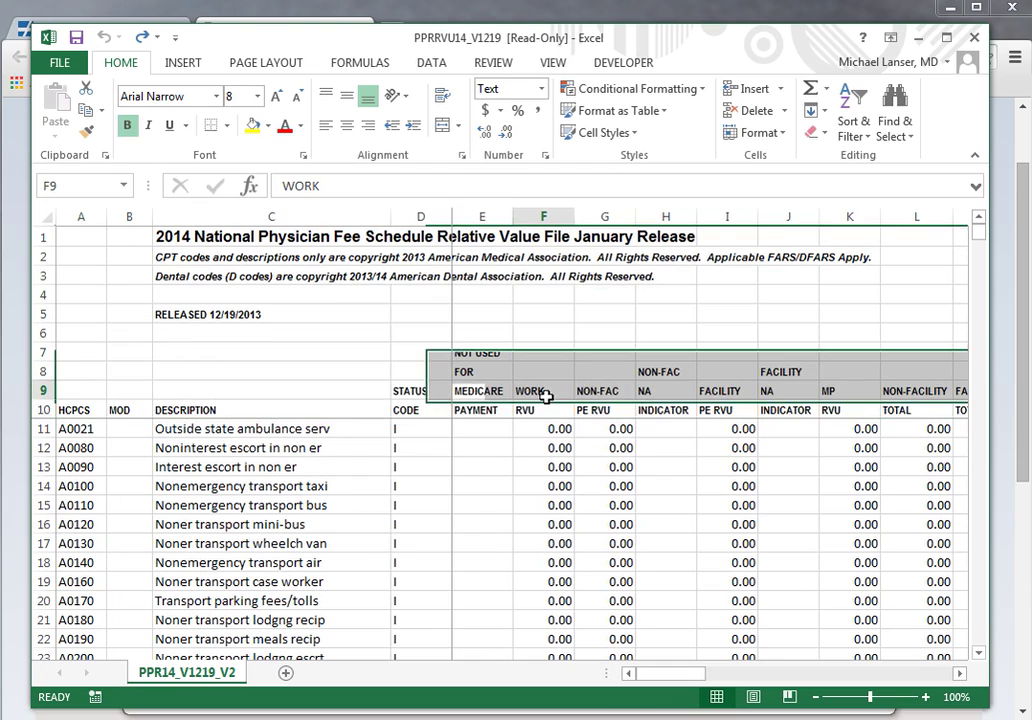
pyautogui.click(544, 216)
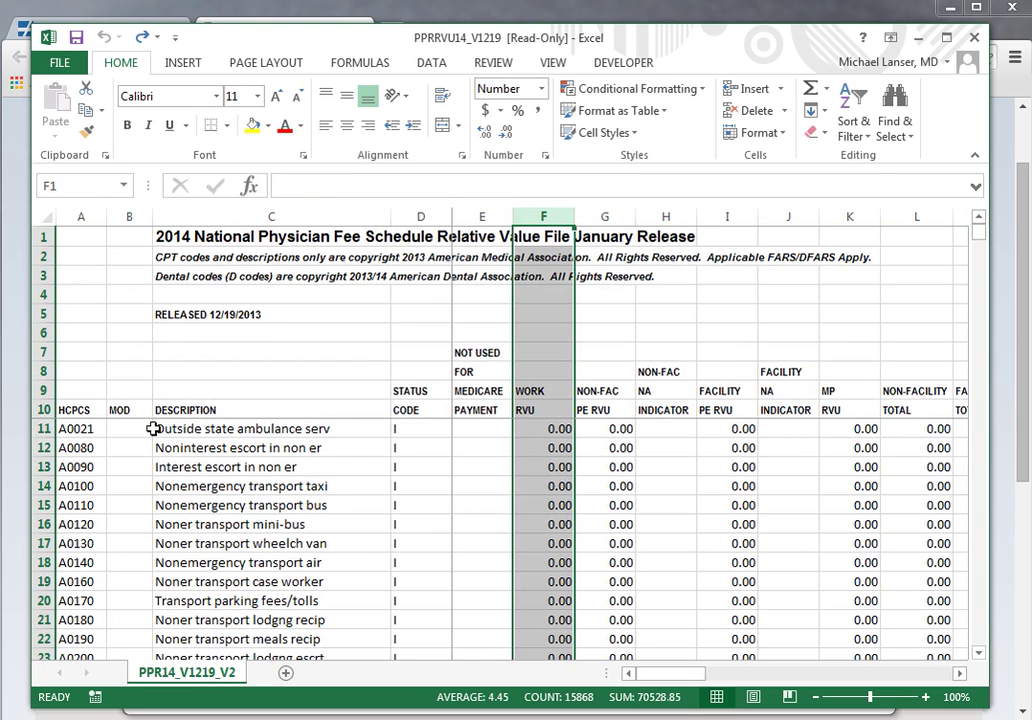
pyautogui.click(81, 216)
pyautogui.click(271, 216)
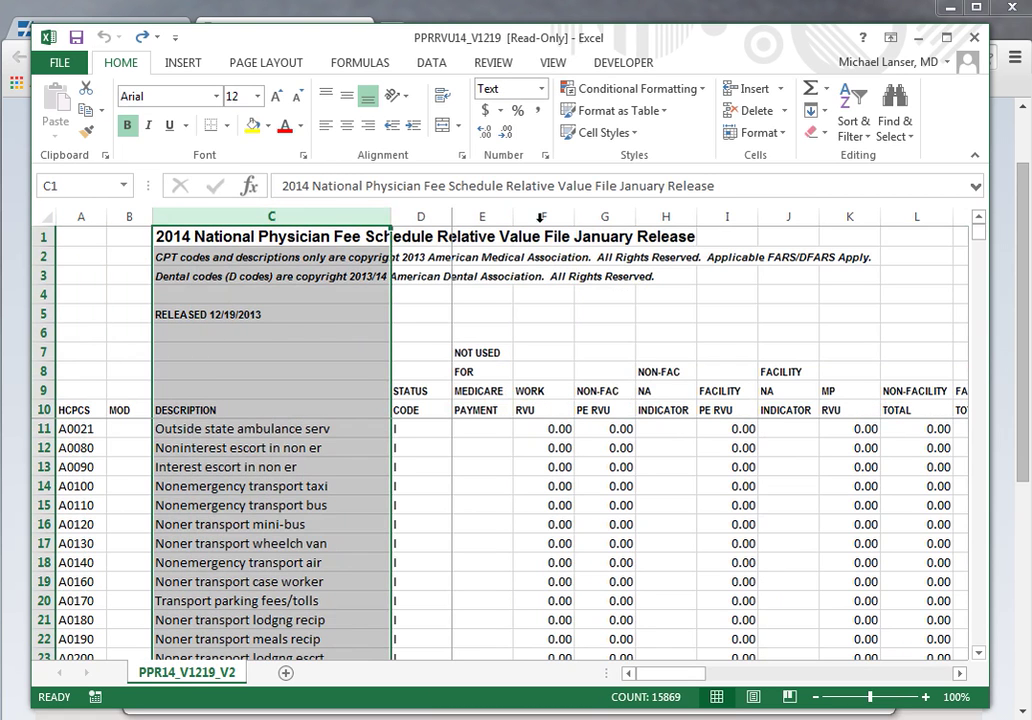
pyautogui.click(555, 216)
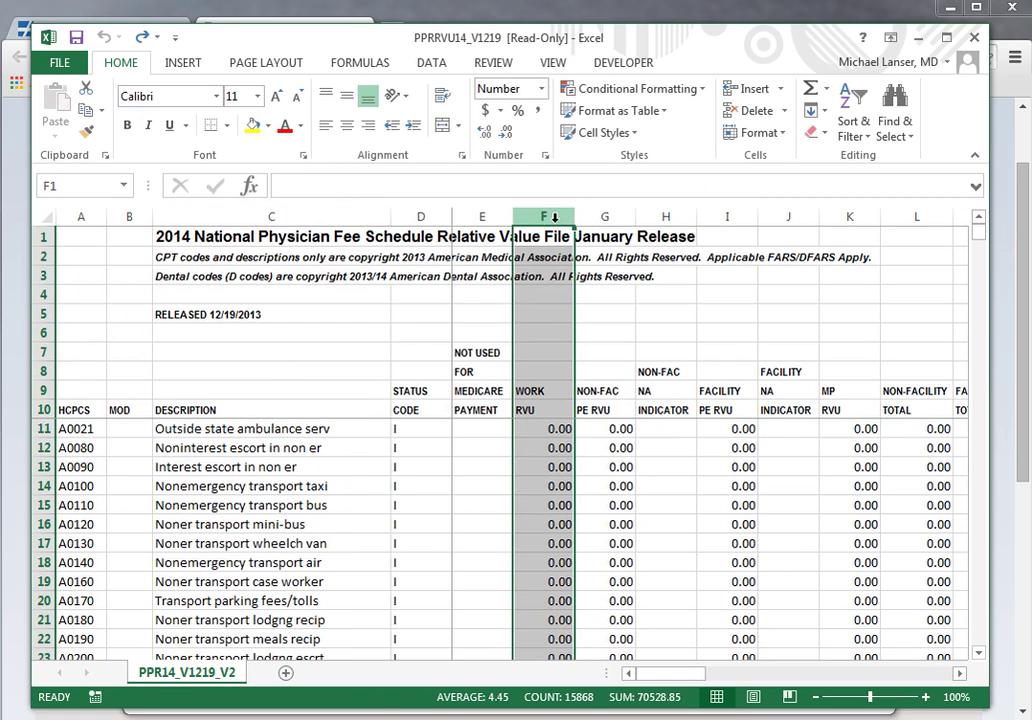
# Delete columns G through AE
pyautogui.click(611, 216)
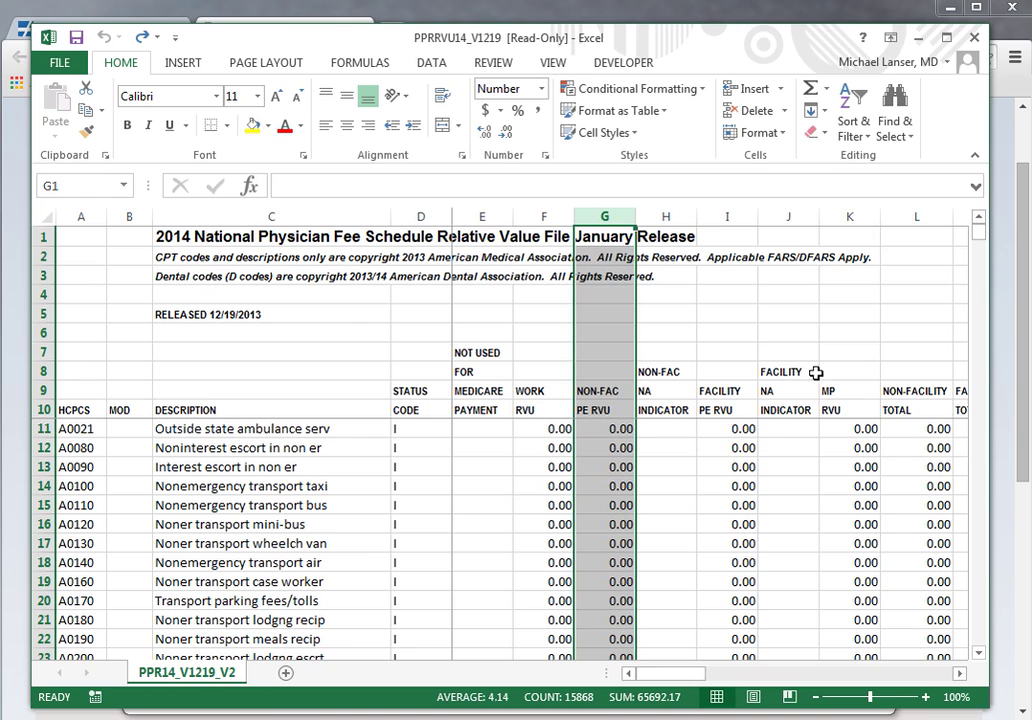
pyautogui.moveTo(921, 675); pyautogui.dragTo(830, 690)
pyautogui.moveTo(745, 678); pyautogui.dragTo(736, 678)
pyautogui.moveTo(945, 674); pyautogui.dragTo(650, 680)
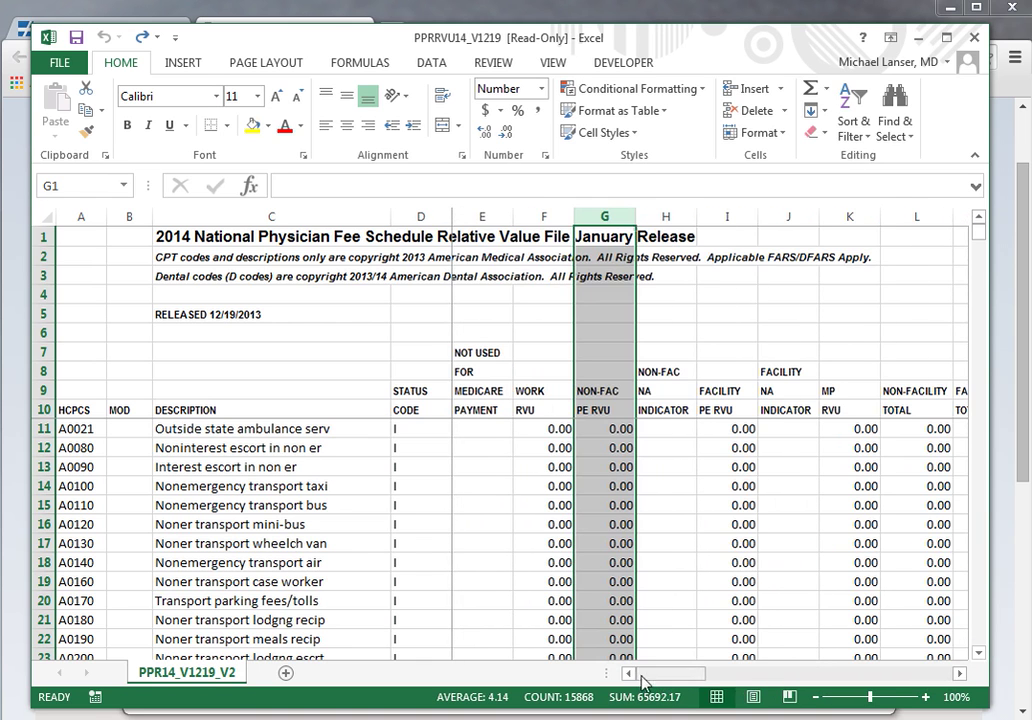
pyautogui.click(760, 682)
pyautogui.click(810, 675)
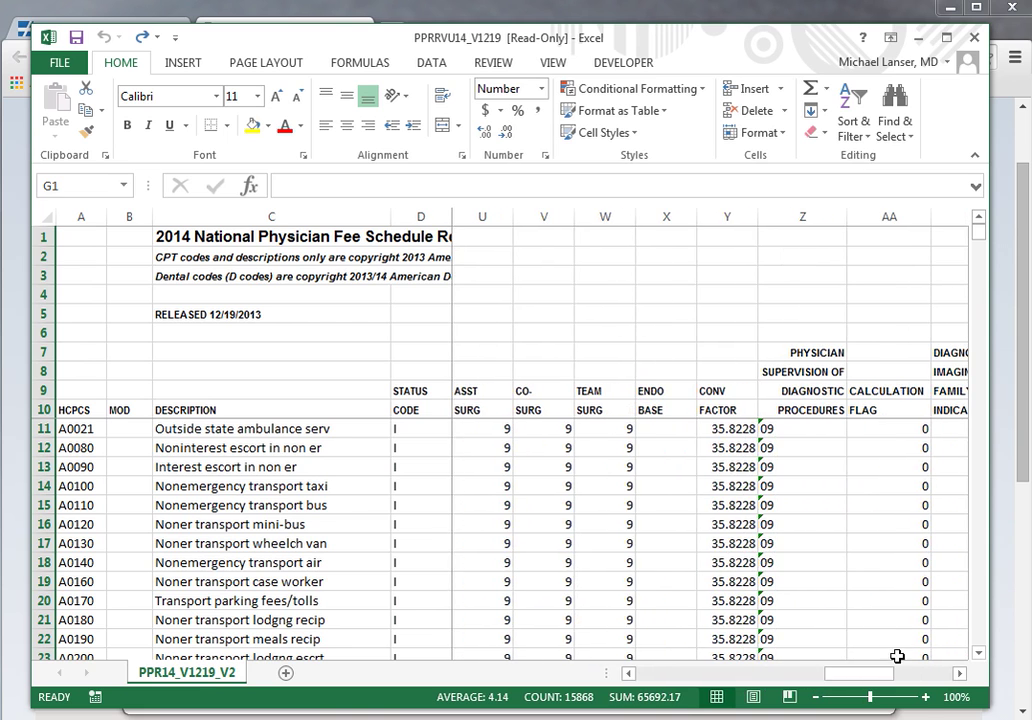
pyautogui.click(928, 673)
pyautogui.keyDown('shift'); pyautogui.click(730, 214); pyautogui.keyUp('shift')
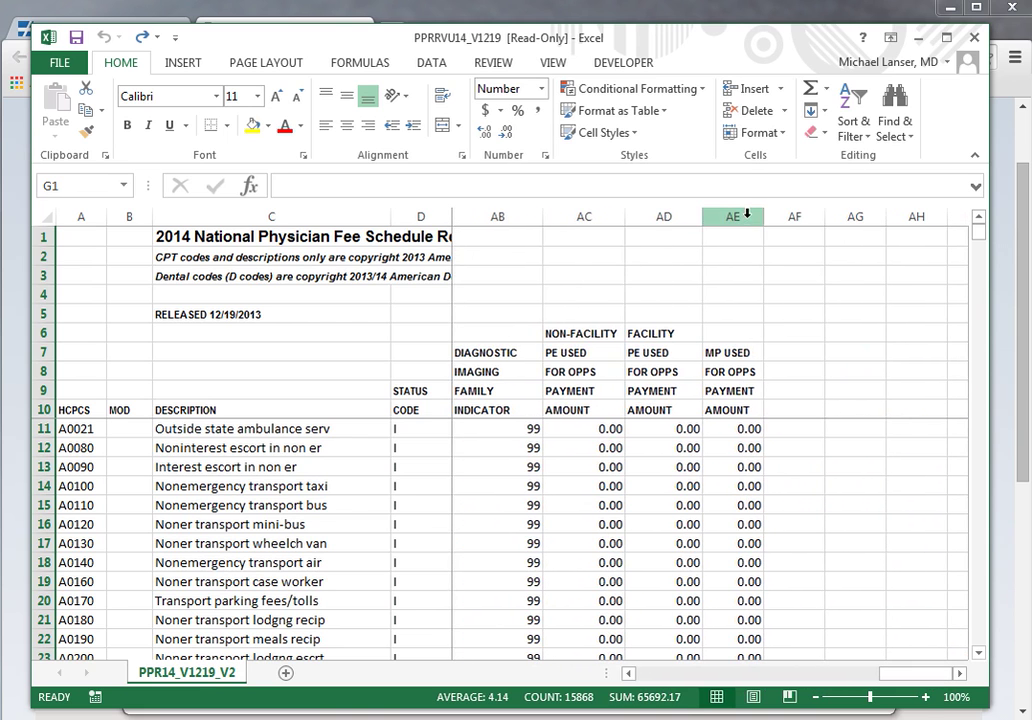
pyautogui.rightClick(704, 263)
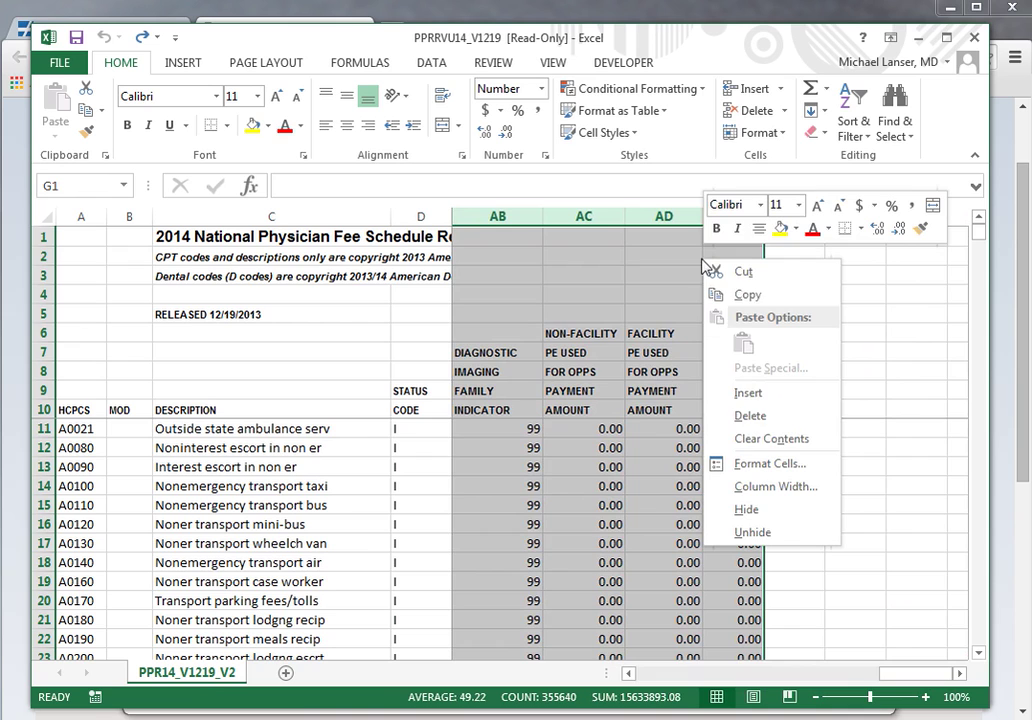
pyautogui.click(751, 416)
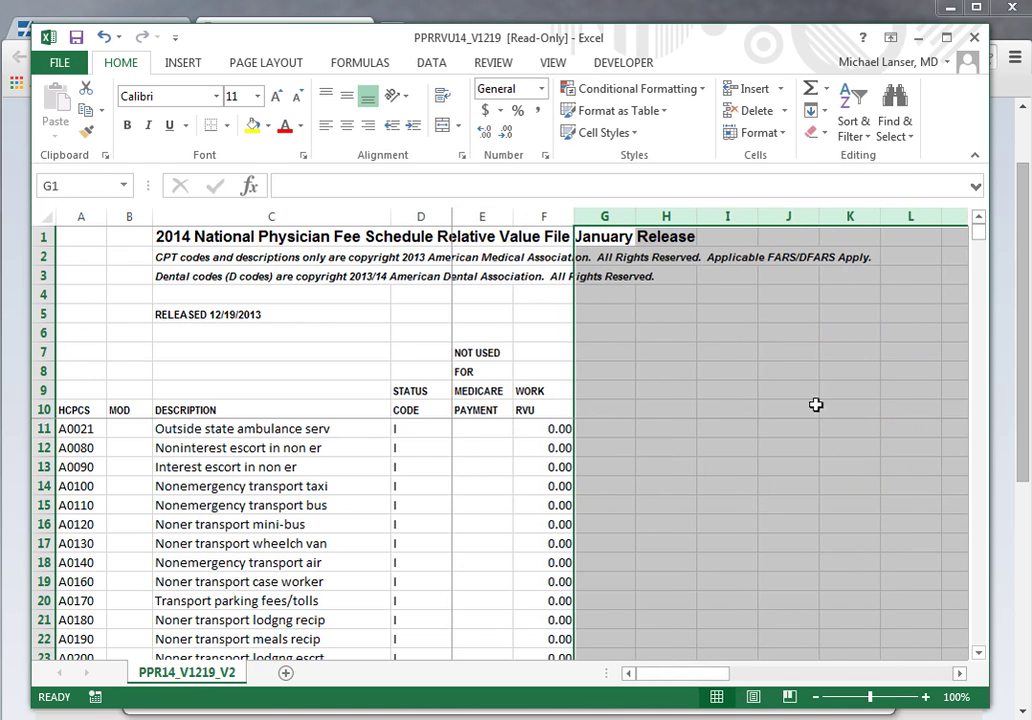
# Delete the Medicare payment column E, the STATUS CODE column and the MOD column
pyautogui.click(730, 348)
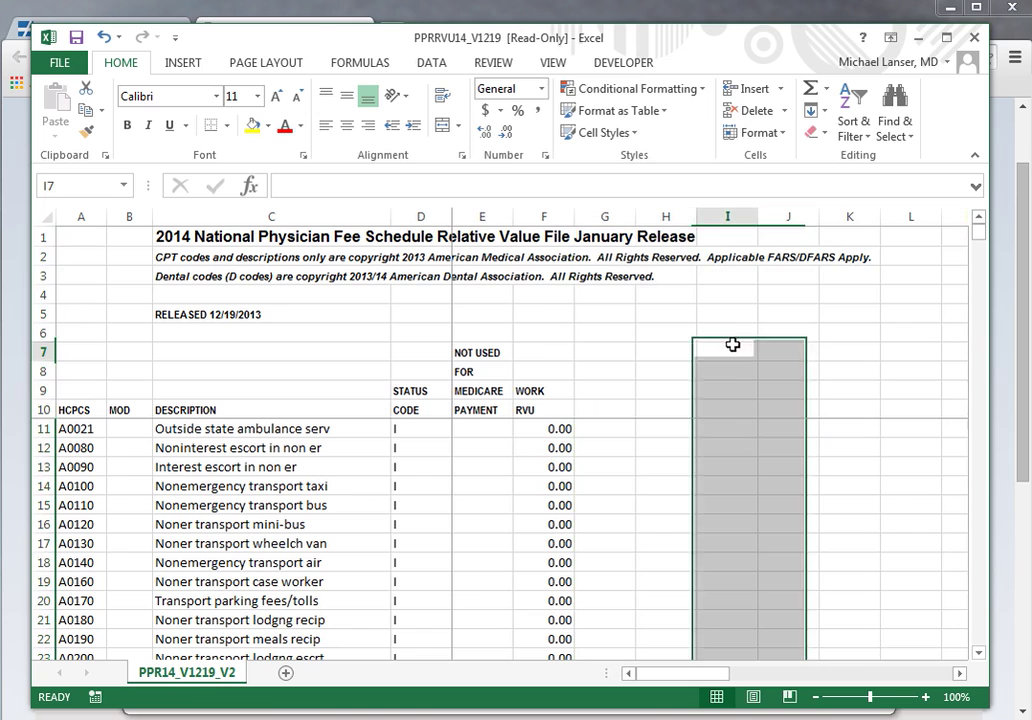
pyautogui.click(480, 213)
pyautogui.rightClick(480, 214)
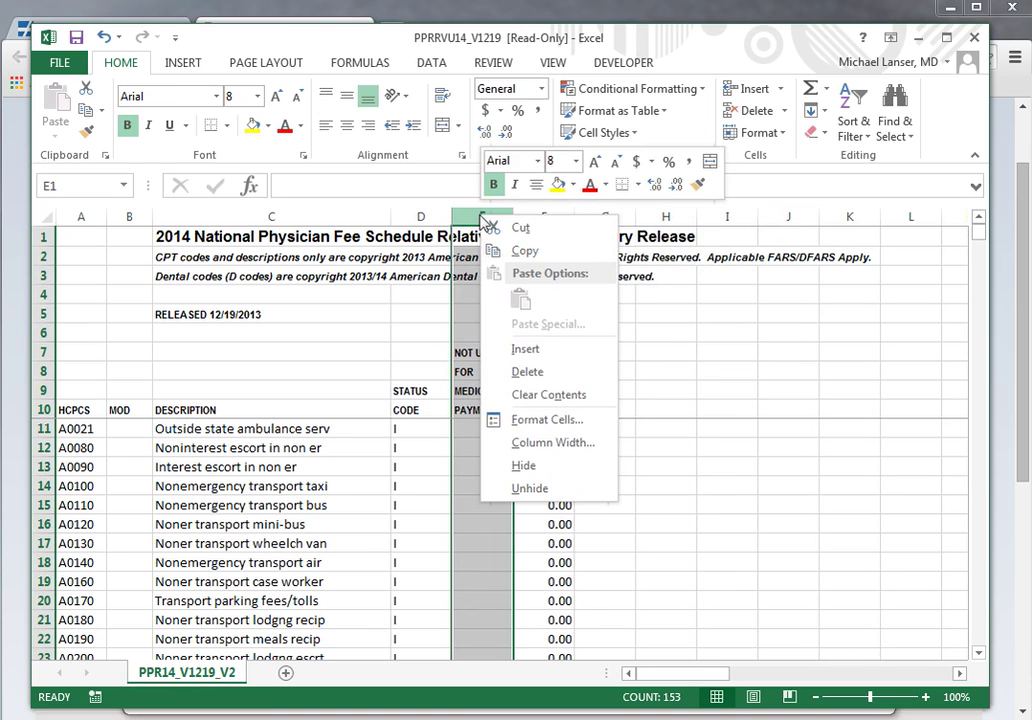
pyautogui.click(530, 372)
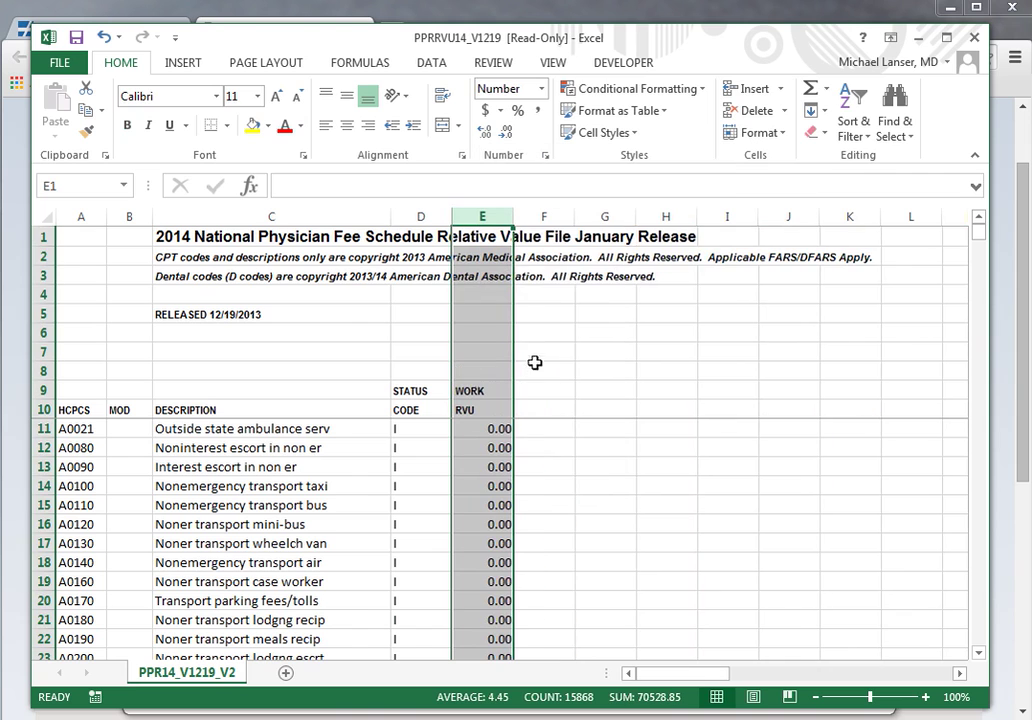
pyautogui.click(419, 216)
pyautogui.rightClick(421, 218)
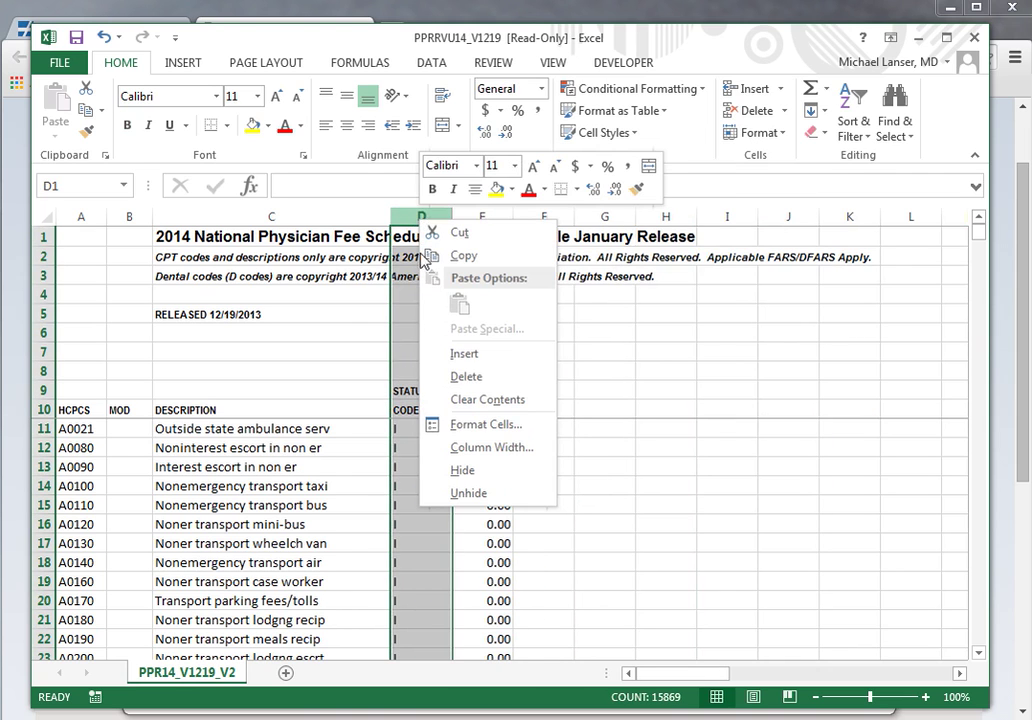
pyautogui.click(464, 377)
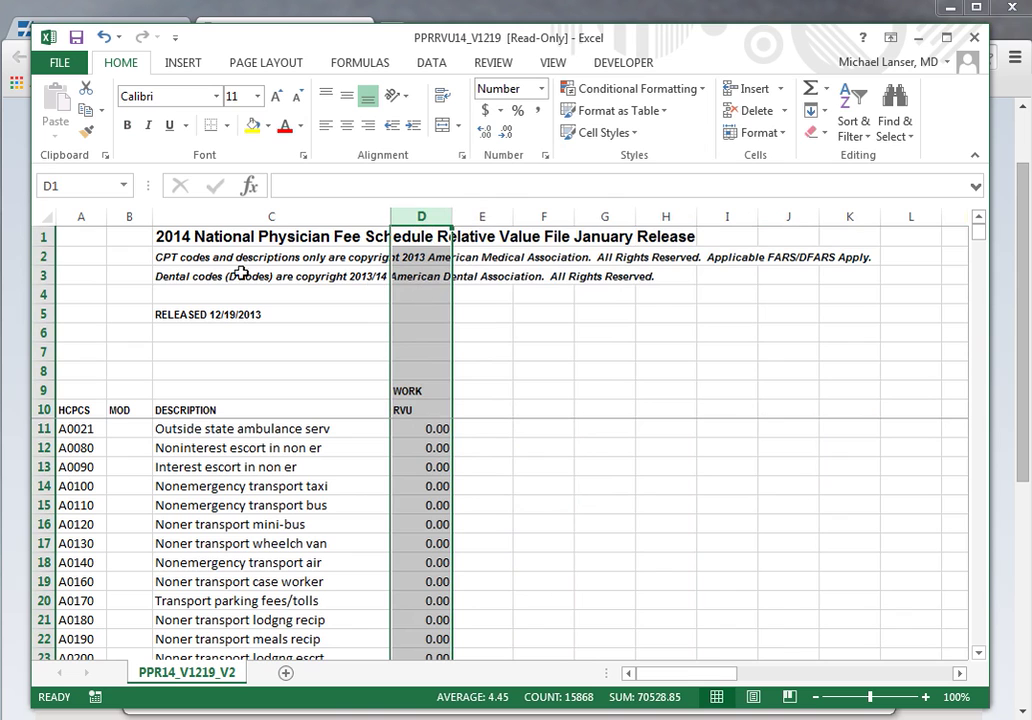
pyautogui.click(130, 217)
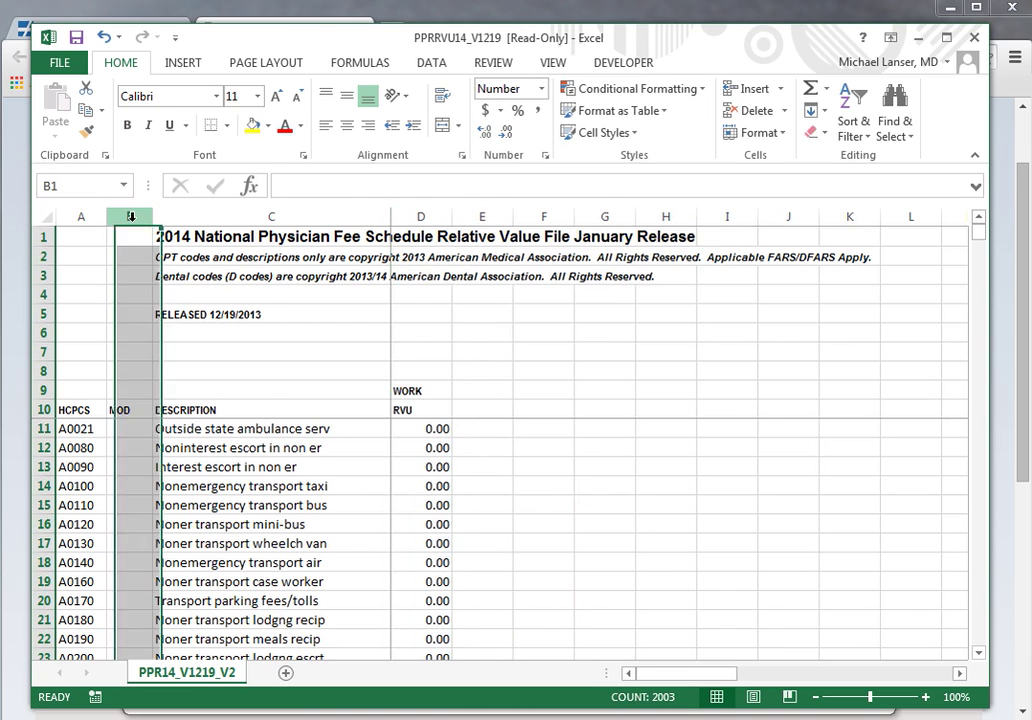
pyautogui.rightClick(132, 220)
pyautogui.click(172, 378)
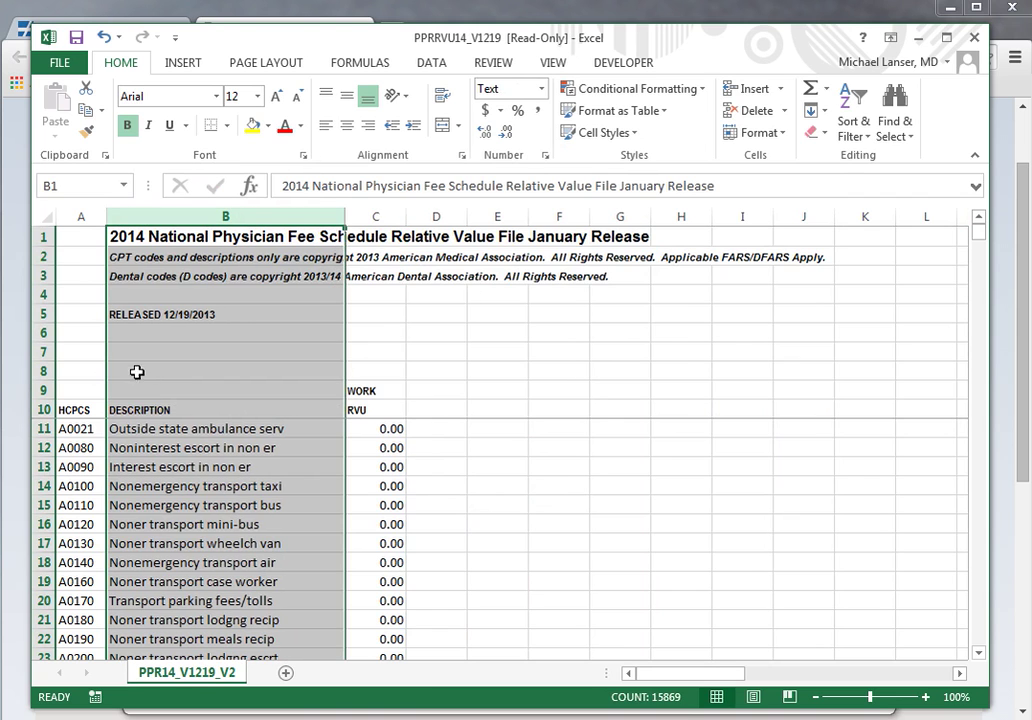
pyautogui.click(95, 390)
pyautogui.click(51, 404)
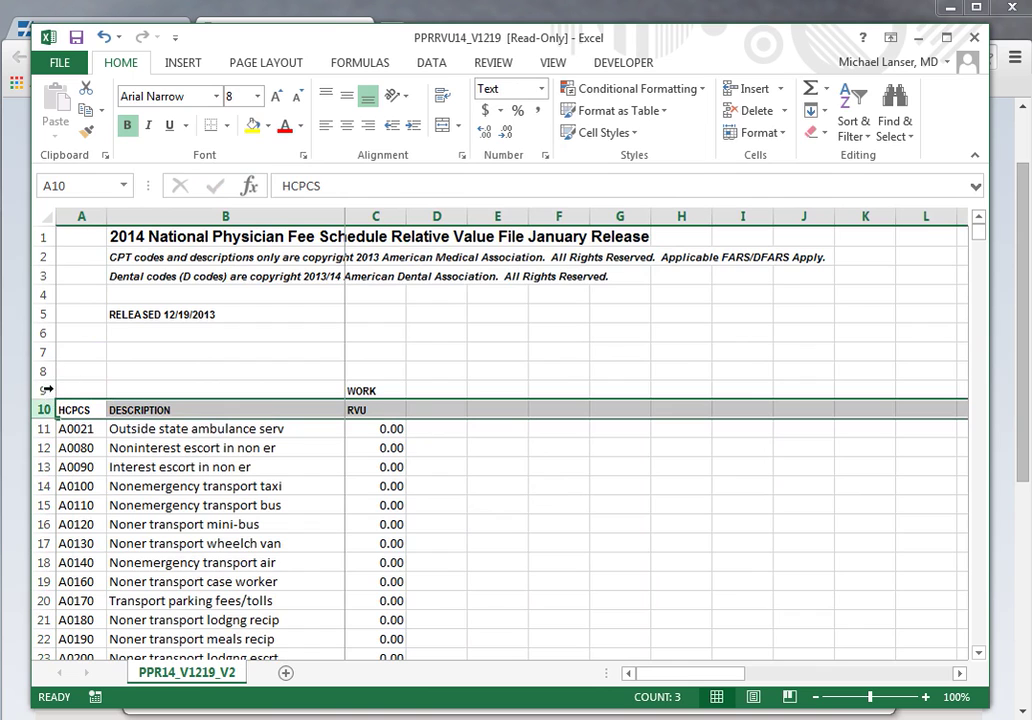
# Delete rows 1–10 so A0021 starts in row 1, then confirm data runs to row 15866
pyautogui.moveTo(46, 400); pyautogui.dragTo(47, 234)
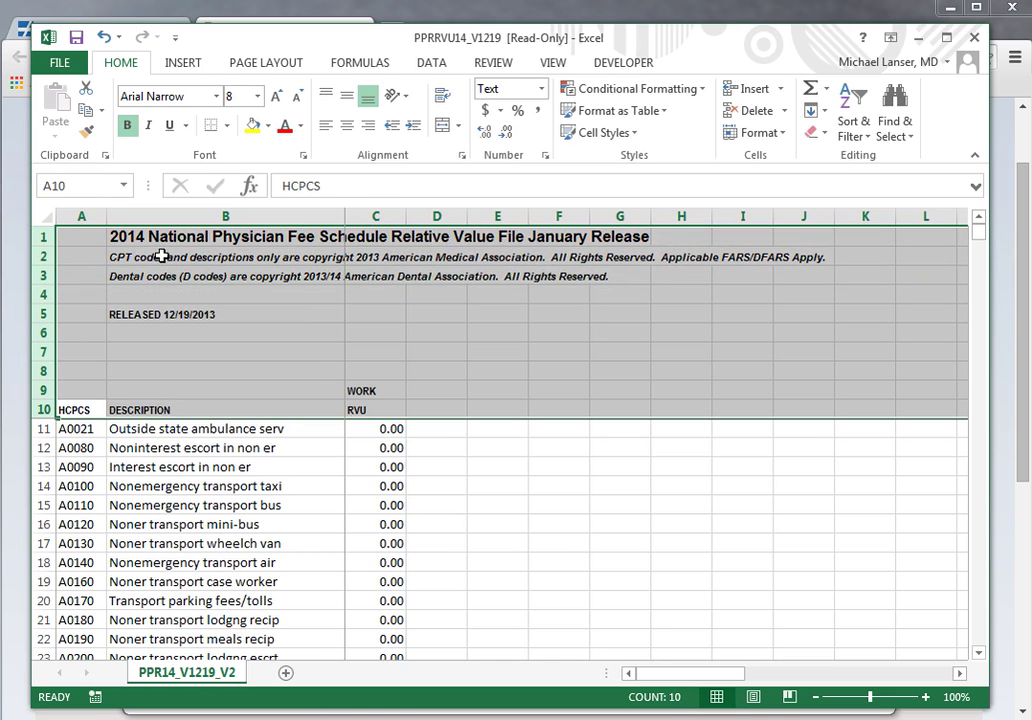
pyautogui.rightClick(160, 257)
pyautogui.click(205, 414)
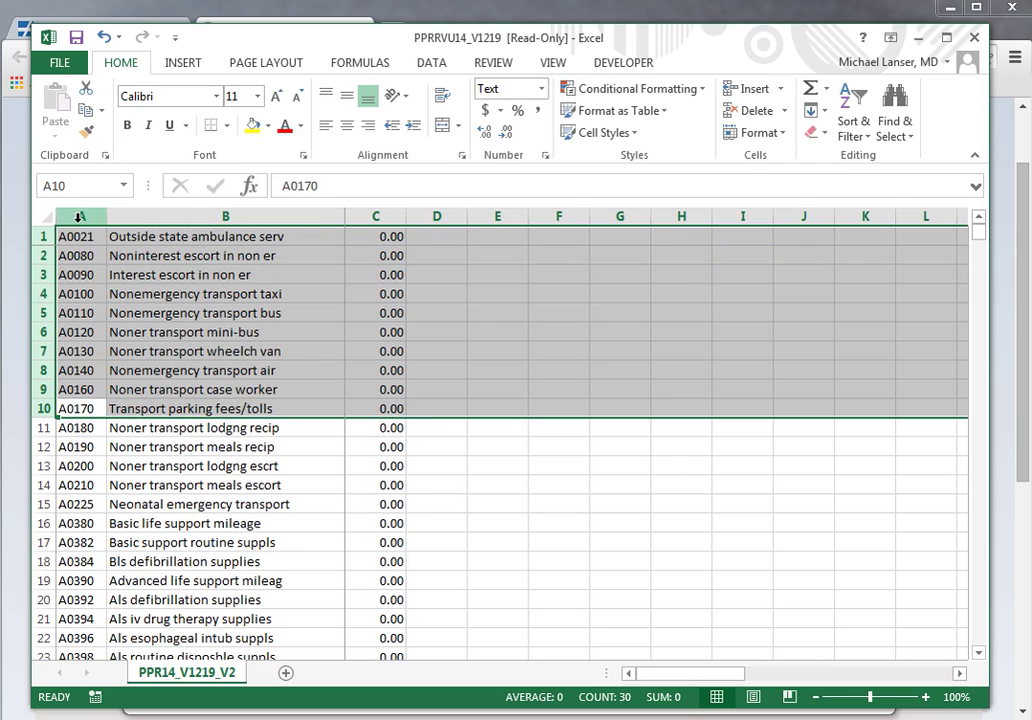
pyautogui.scroll(-4, 85, 392)
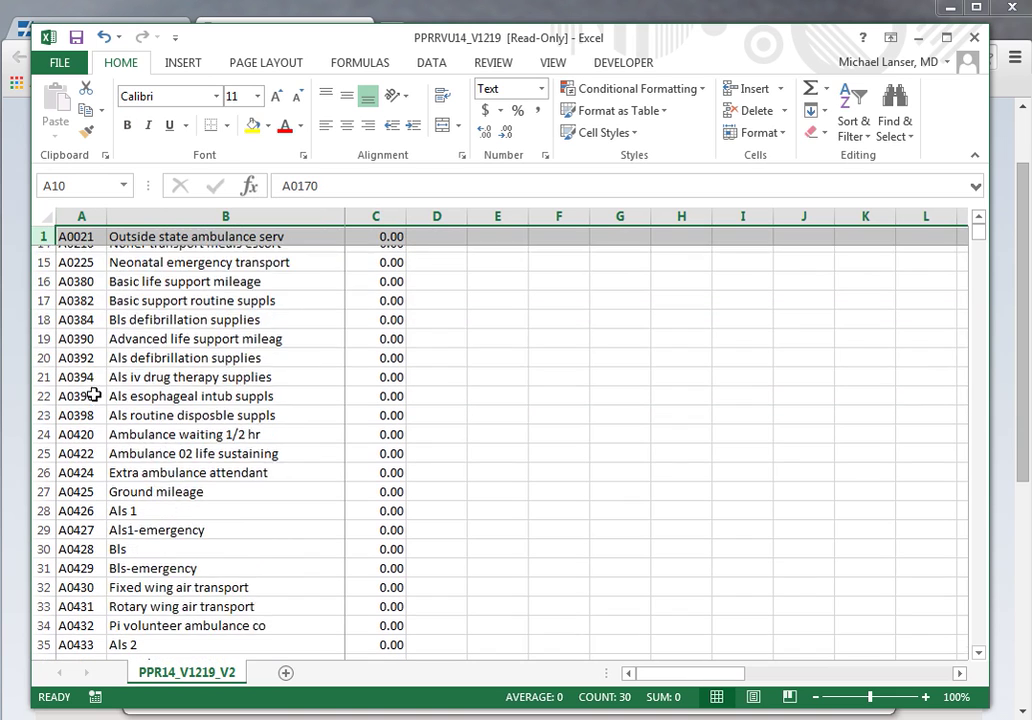
pyautogui.scroll(-15, 93, 395)
pyautogui.scroll(1, 101, 523)
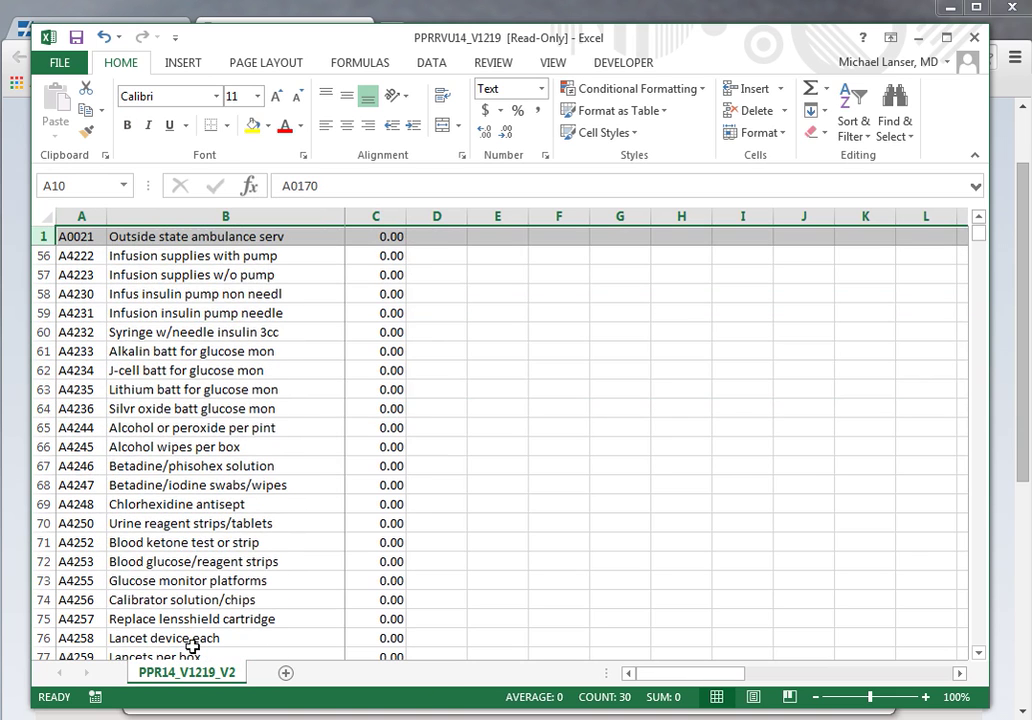
pyautogui.moveTo(978, 233); pyautogui.dragTo(980, 647)
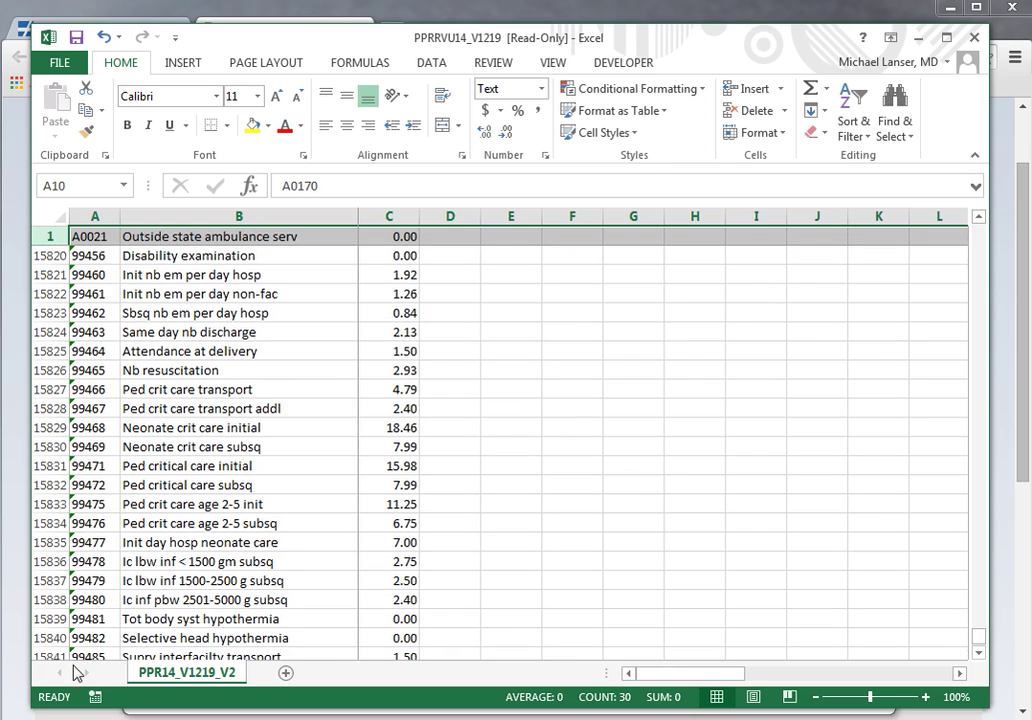
pyautogui.scroll(-9, 104, 587)
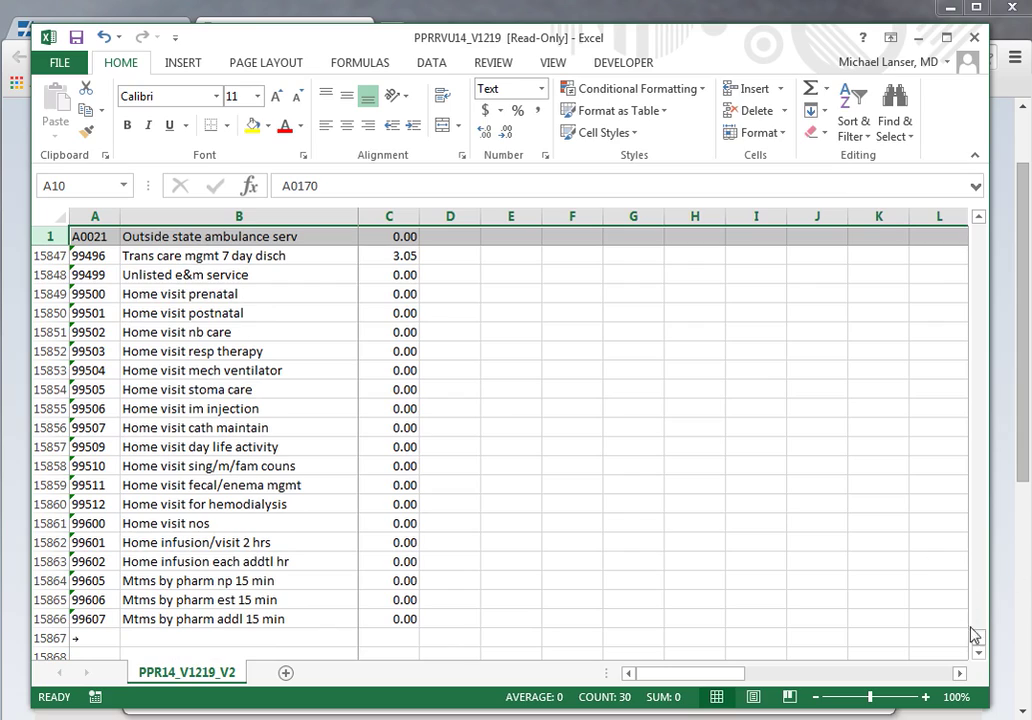
pyautogui.moveTo(975, 635); pyautogui.dragTo(977, 223)
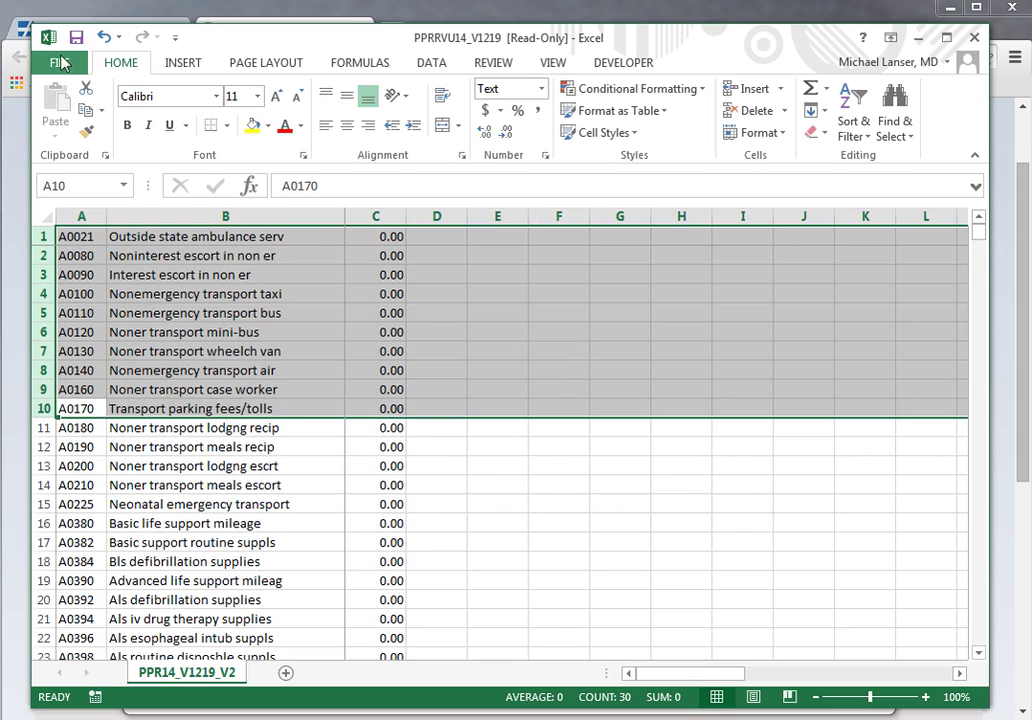
# Save the workbook to the Desktop as Excel Workbook 'RVUExcel2014'
pyautogui.click(59, 66)
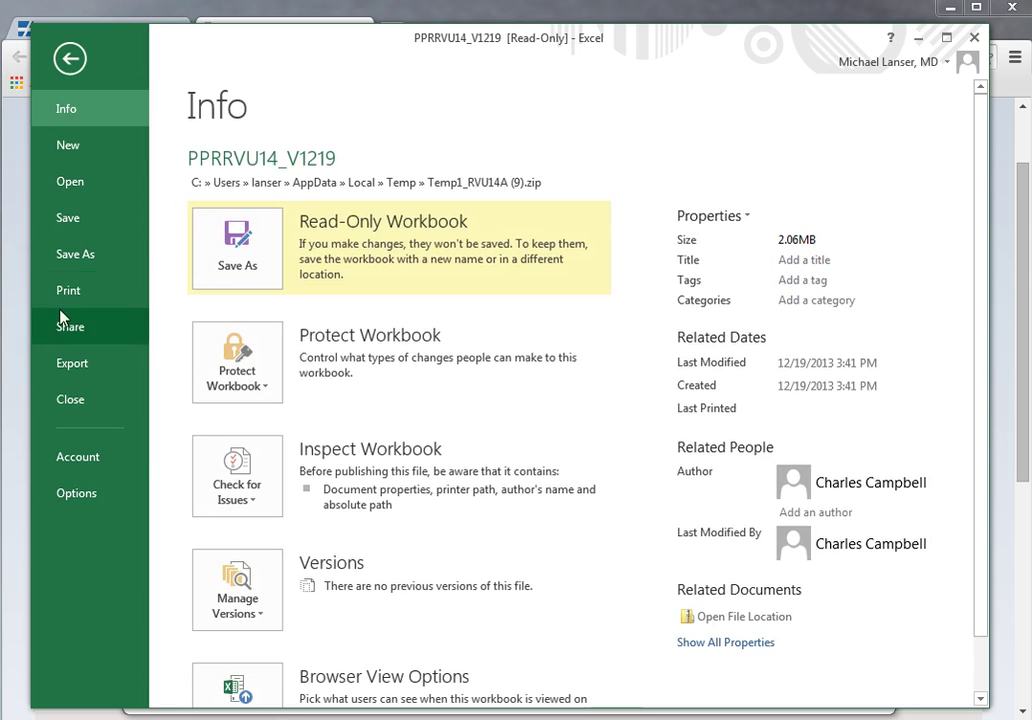
pyautogui.click(71, 254)
pyautogui.click(308, 293)
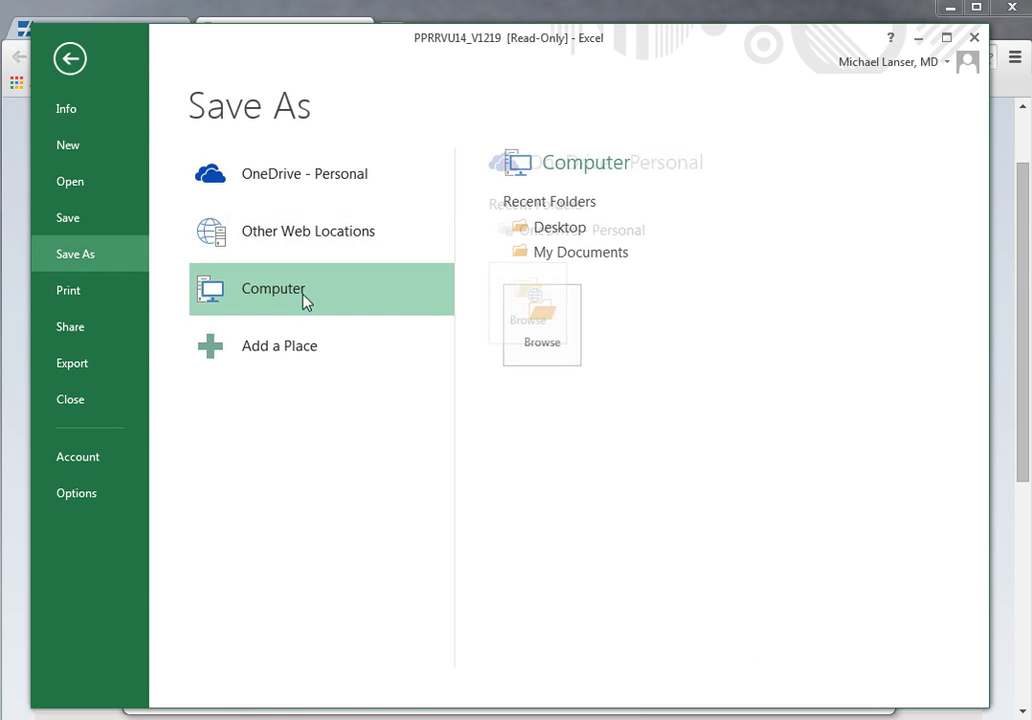
pyautogui.click(526, 226)
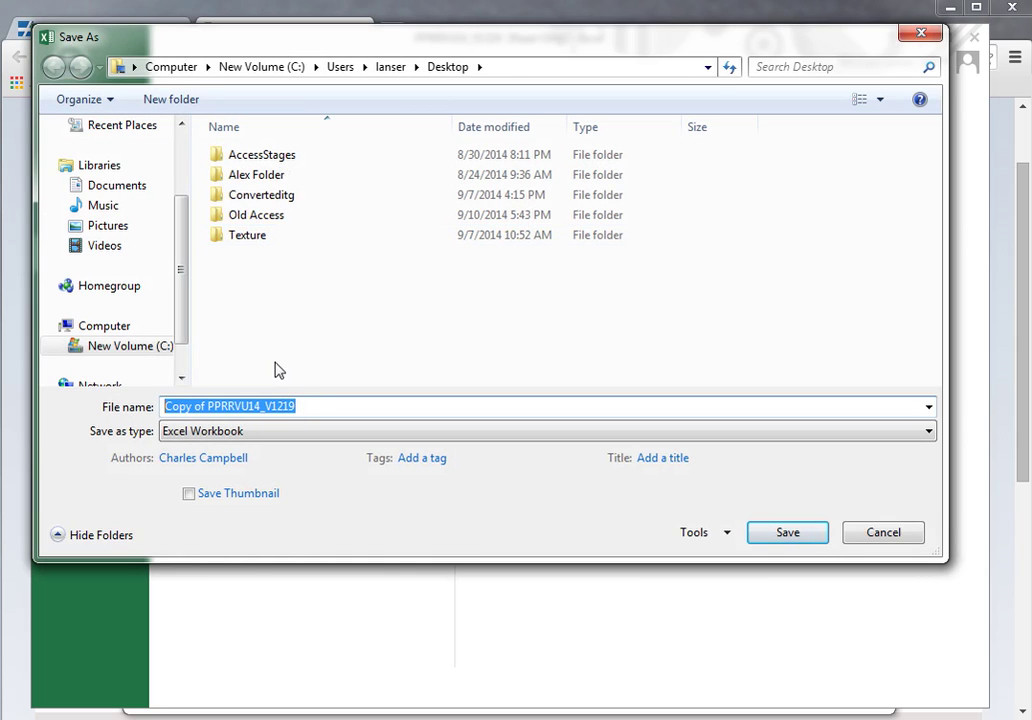
pyautogui.write('RVUExcel2014')
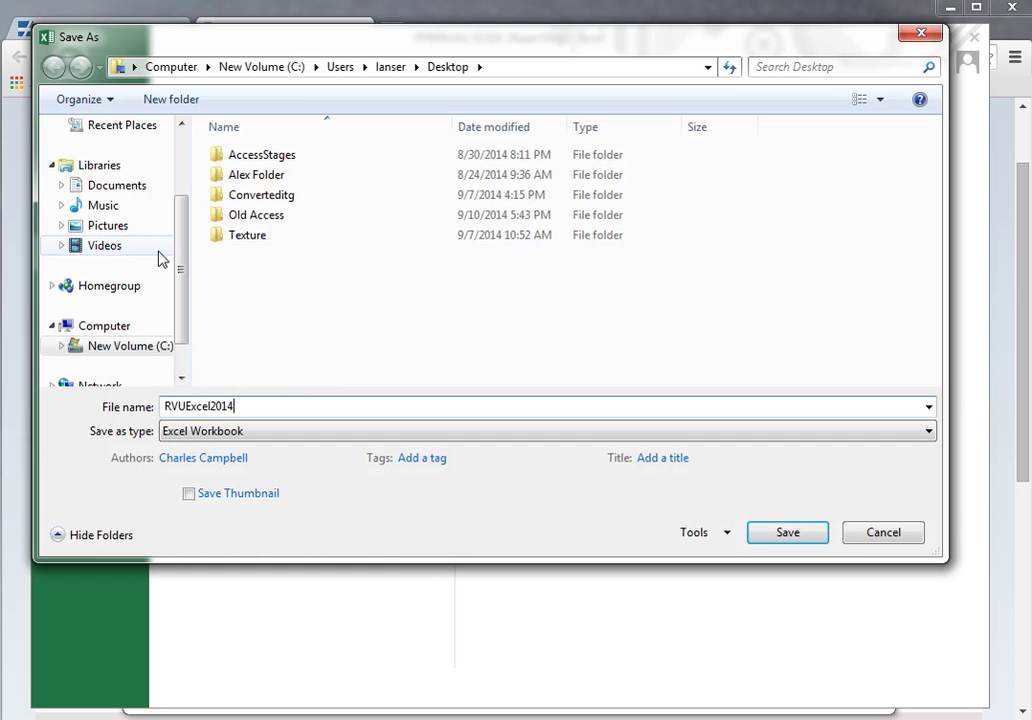
pyautogui.moveTo(179, 240); pyautogui.dragTo(180, 155)
pyautogui.click(99, 193)
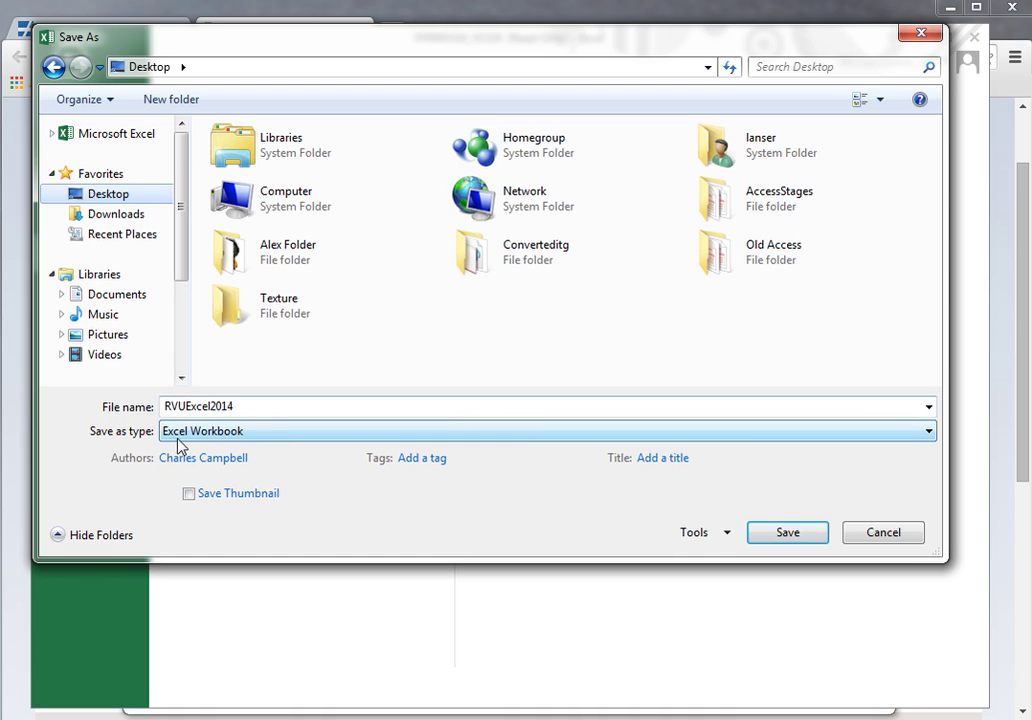
pyautogui.click(930, 433)
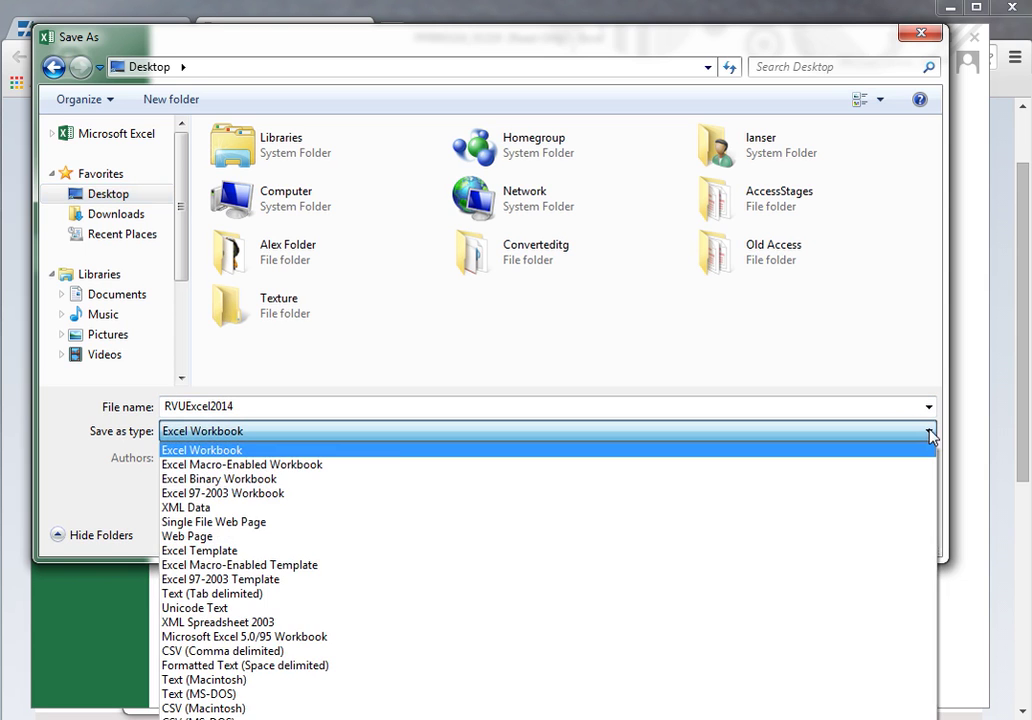
pyautogui.click(930, 433)
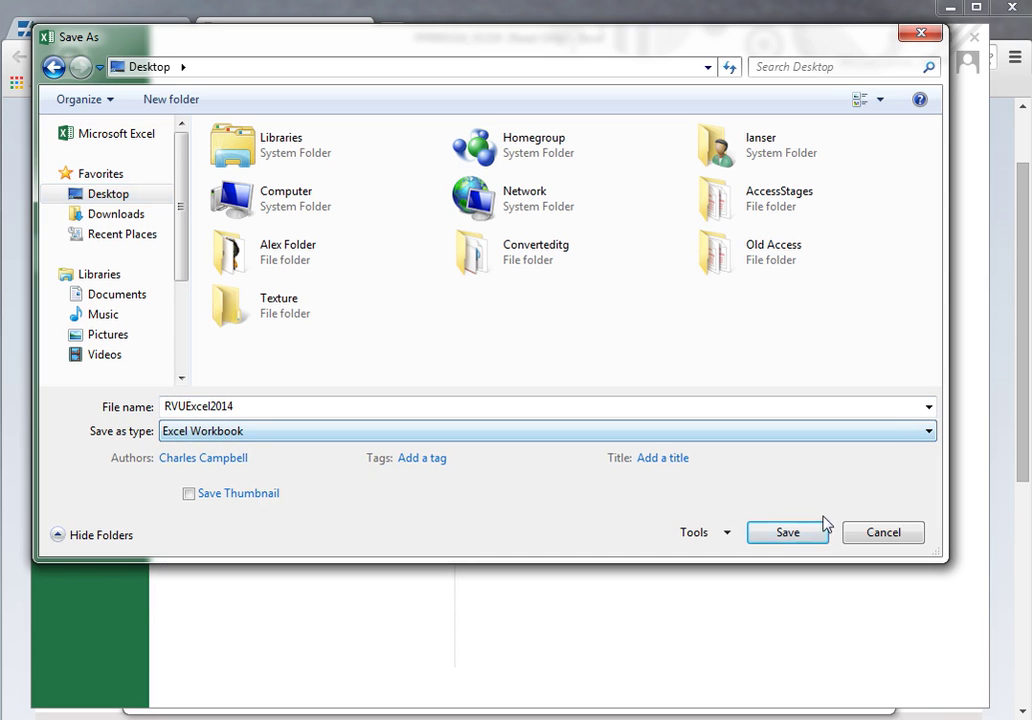
pyautogui.click(802, 537)
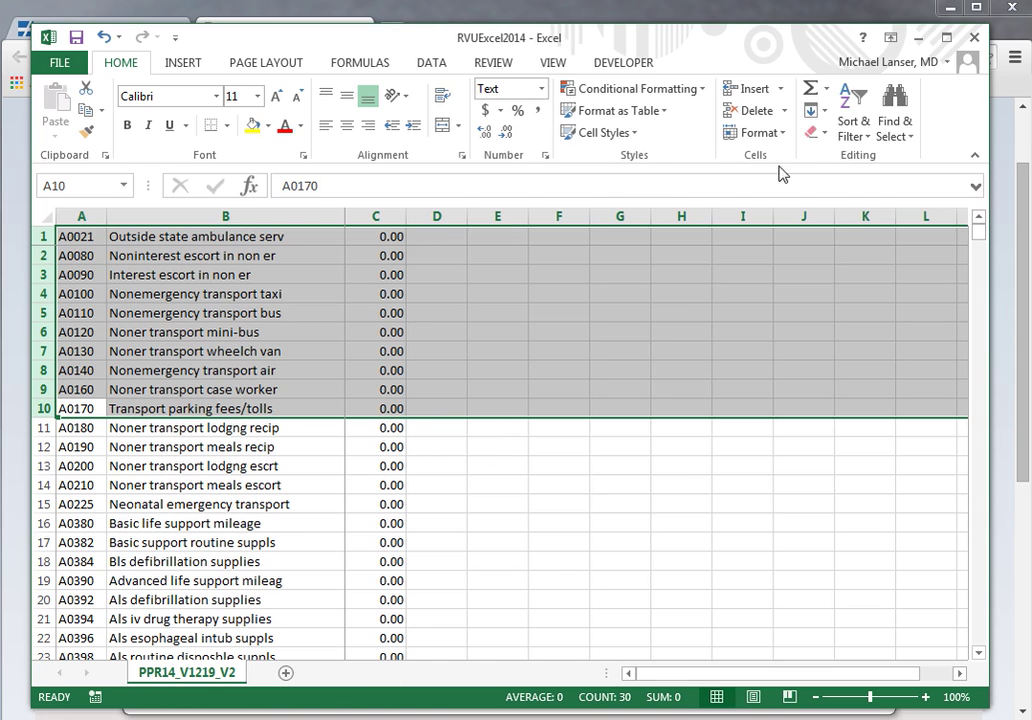
# Close the Excel workbook and the RVU14A zip window to return to the desktop
pyautogui.click(972, 38)
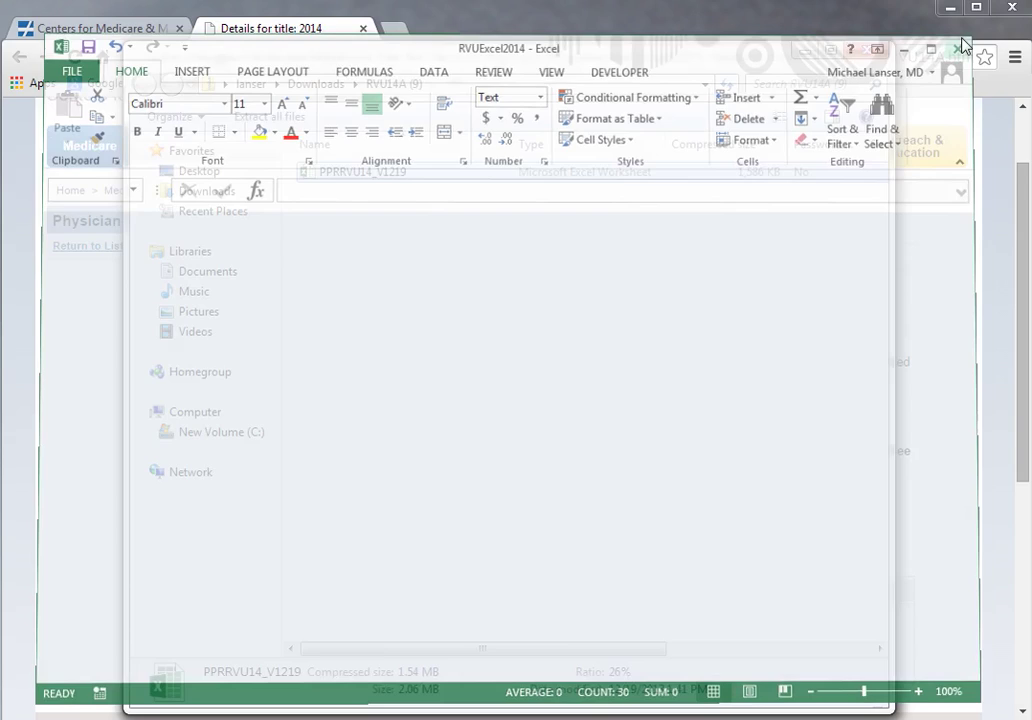
pyautogui.click(870, 52)
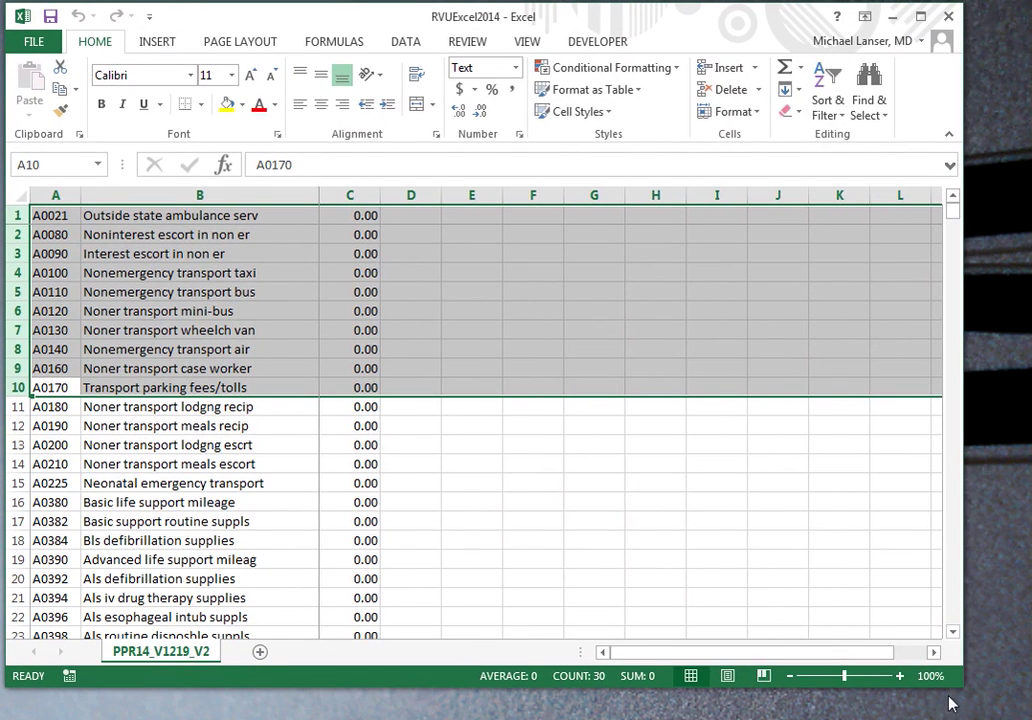
pyautogui.moveTo(957, 676); pyautogui.dragTo(1020, 710)
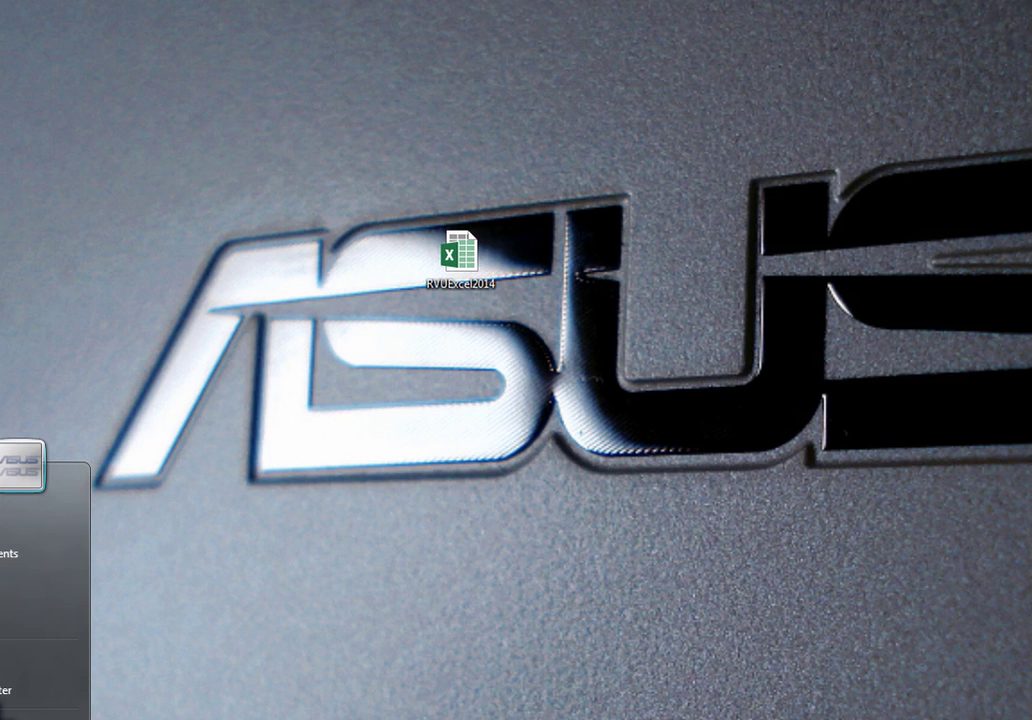
# Enter 'rvu' in the search box while getting Microsoft Access 2013 started
pyautogui.write('rvu')
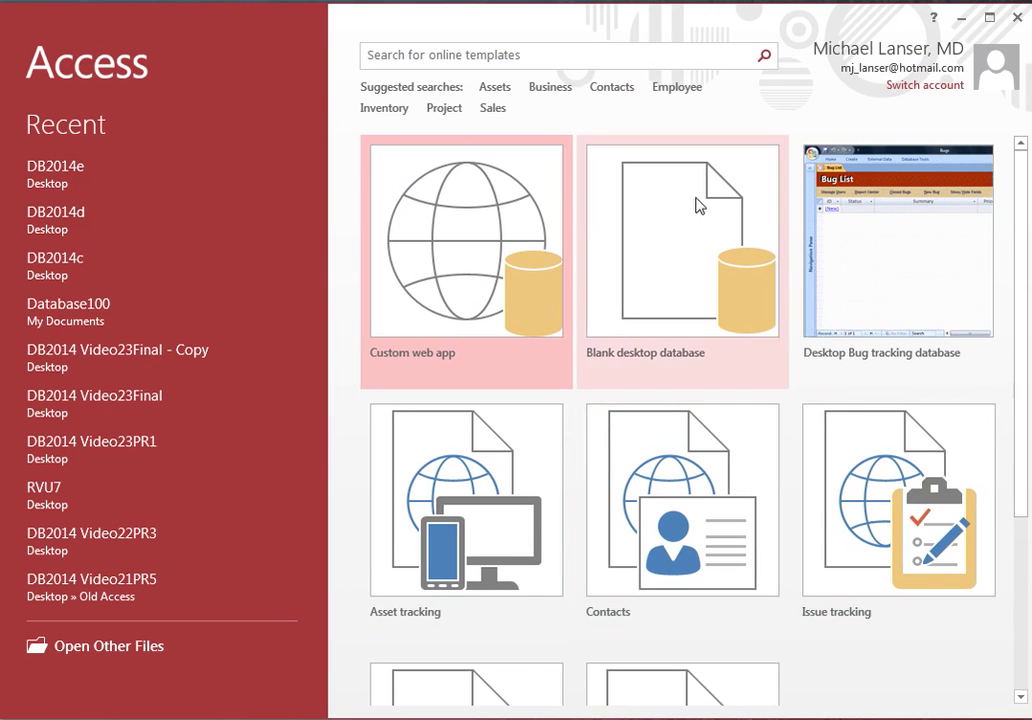
# Create a blank desktop database named CPT2014 in the Documents folder
pyautogui.click(663, 296)
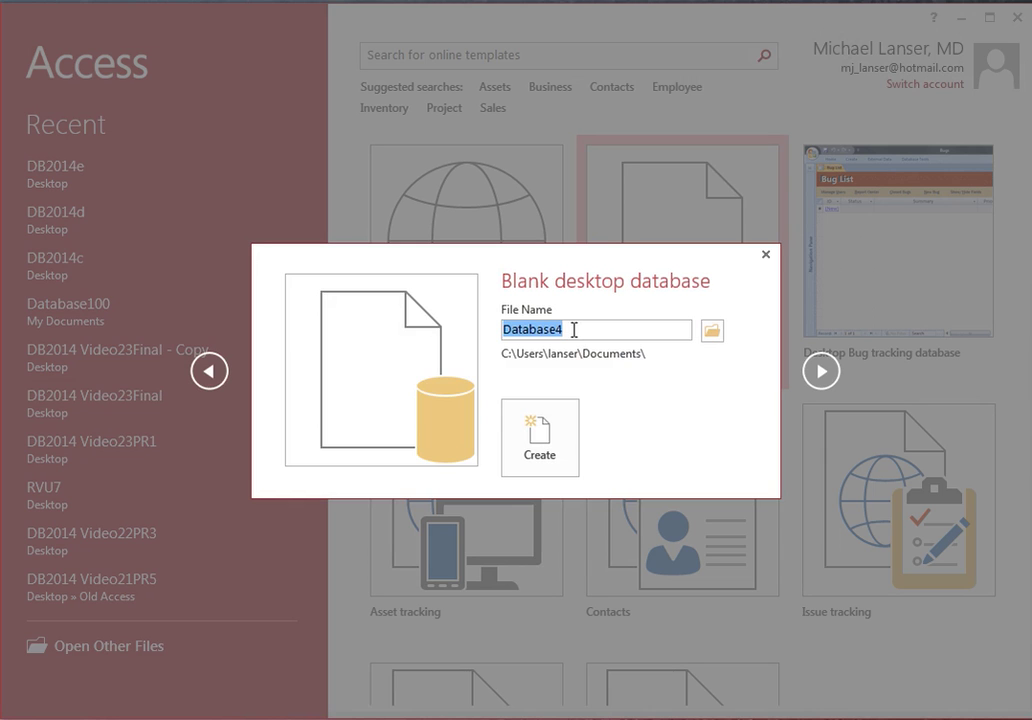
pyautogui.write('C')
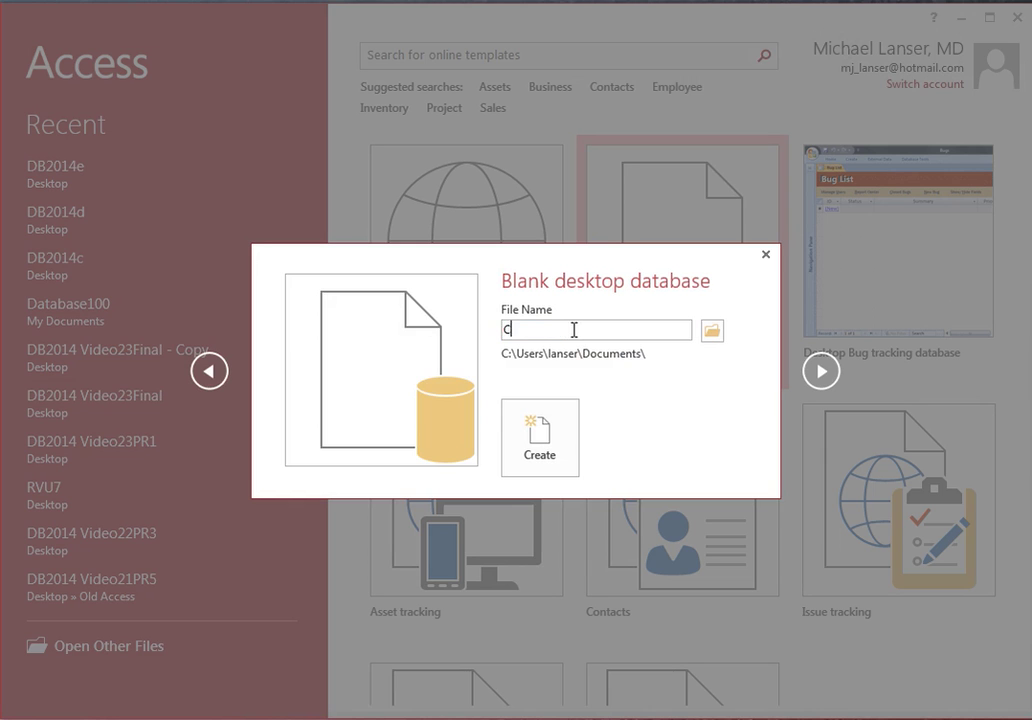
pyautogui.write('PT2014')
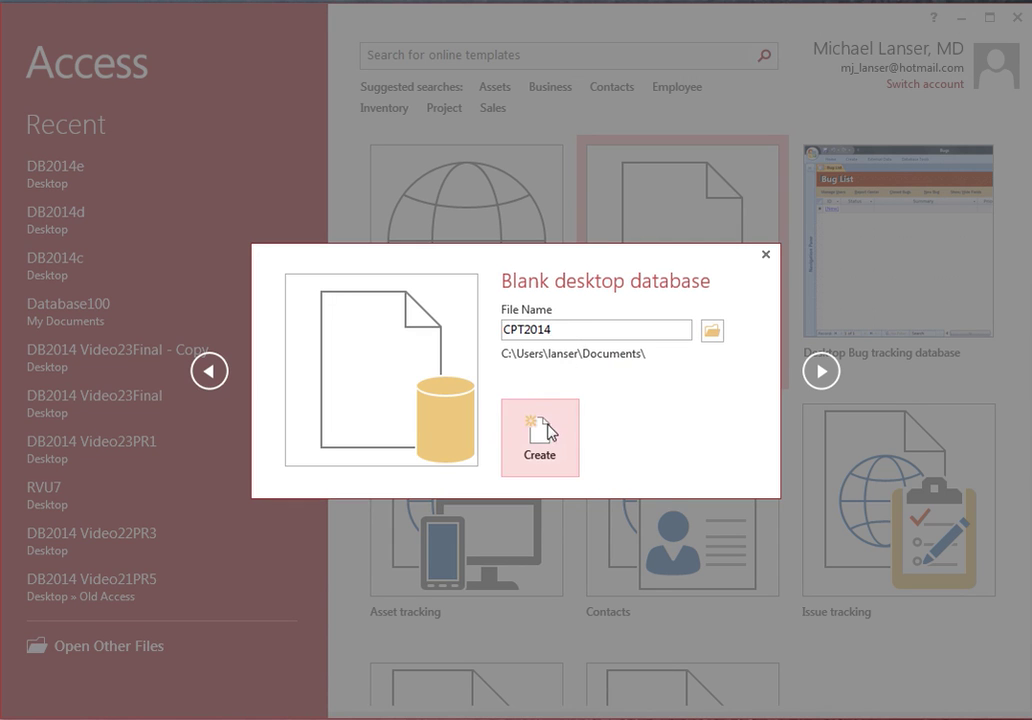
pyautogui.click(541, 436)
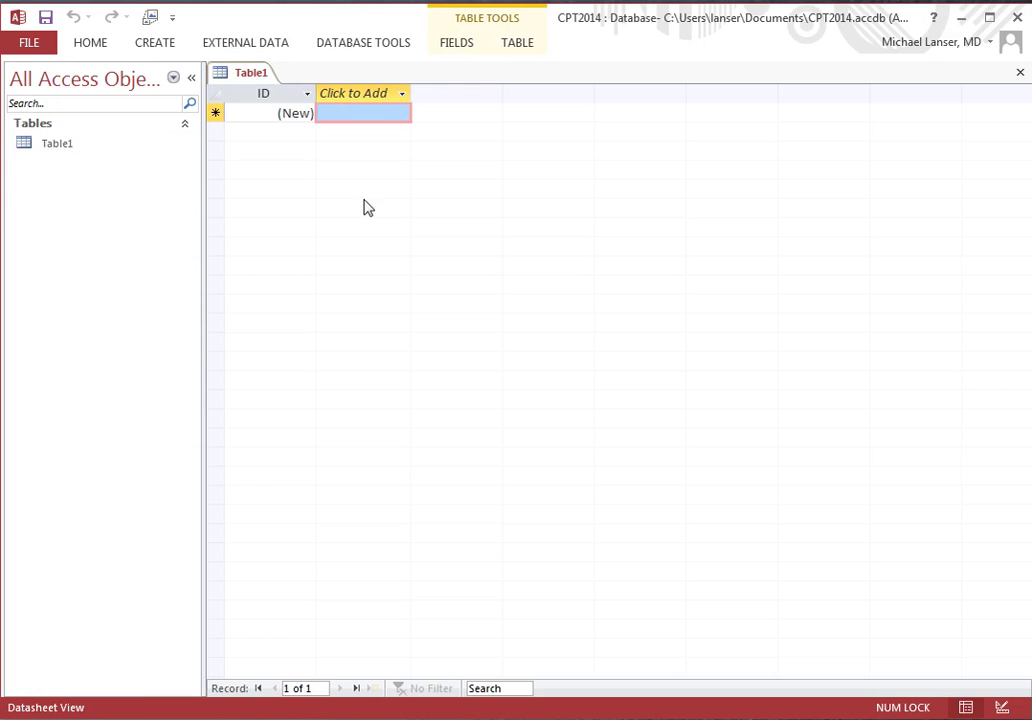
# Close the empty Table1 without saving and bring up the External Data import options
pyautogui.rightClick(253, 80)
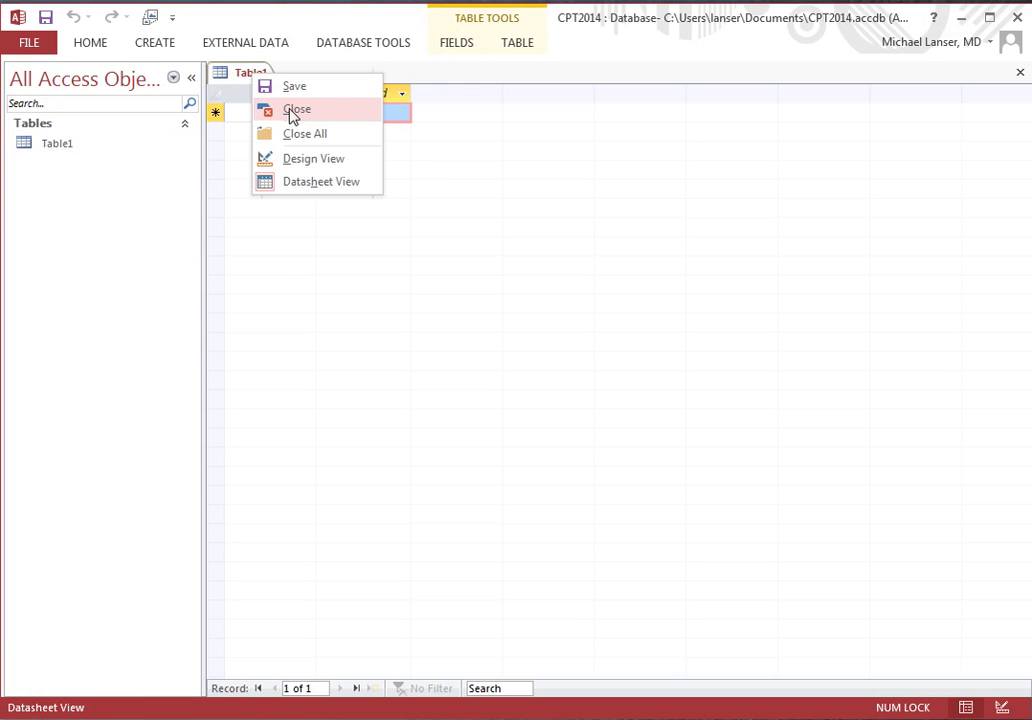
pyautogui.click(290, 109)
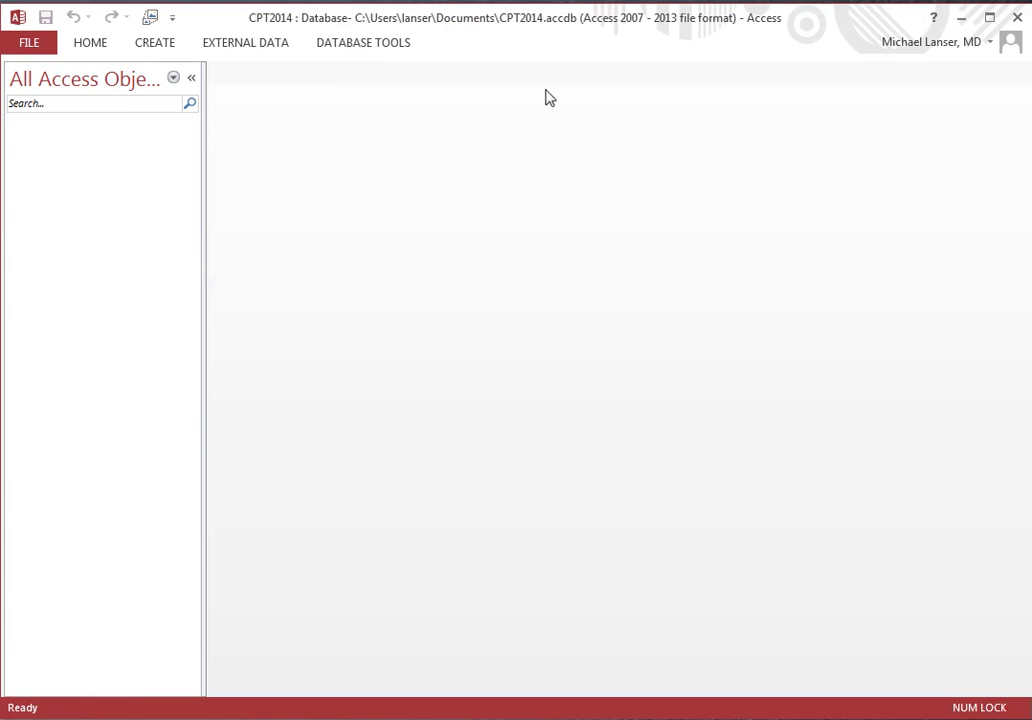
pyautogui.click(245, 45)
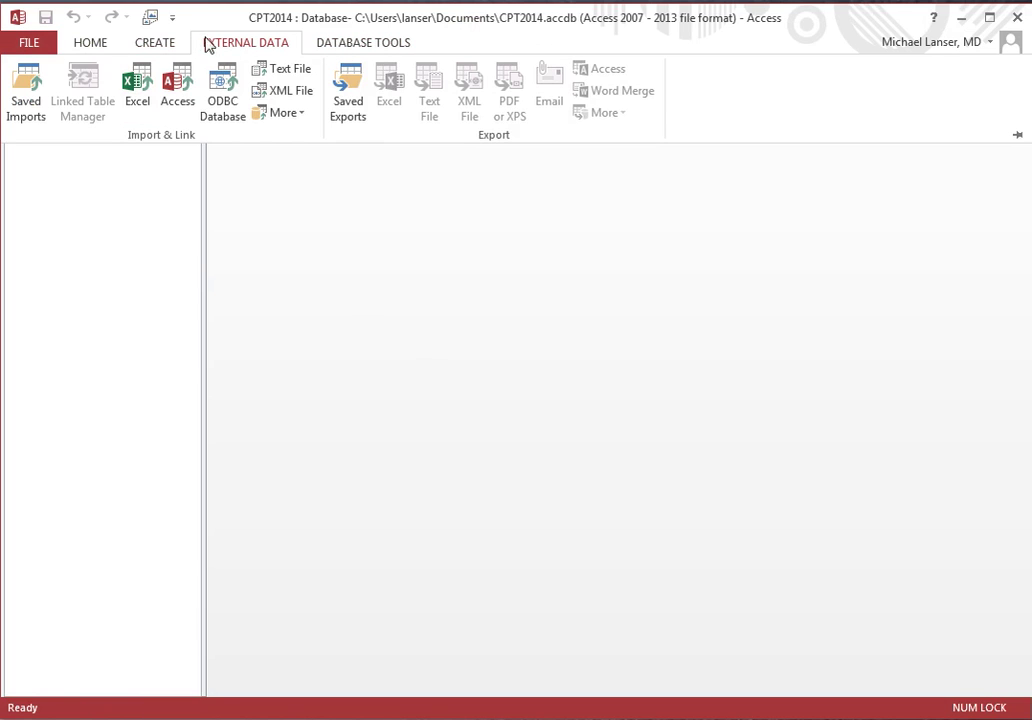
# Import the Desktop workbook RVUExcel2014 into a new table, reaching the wizard's data preview
pyautogui.click(133, 83)
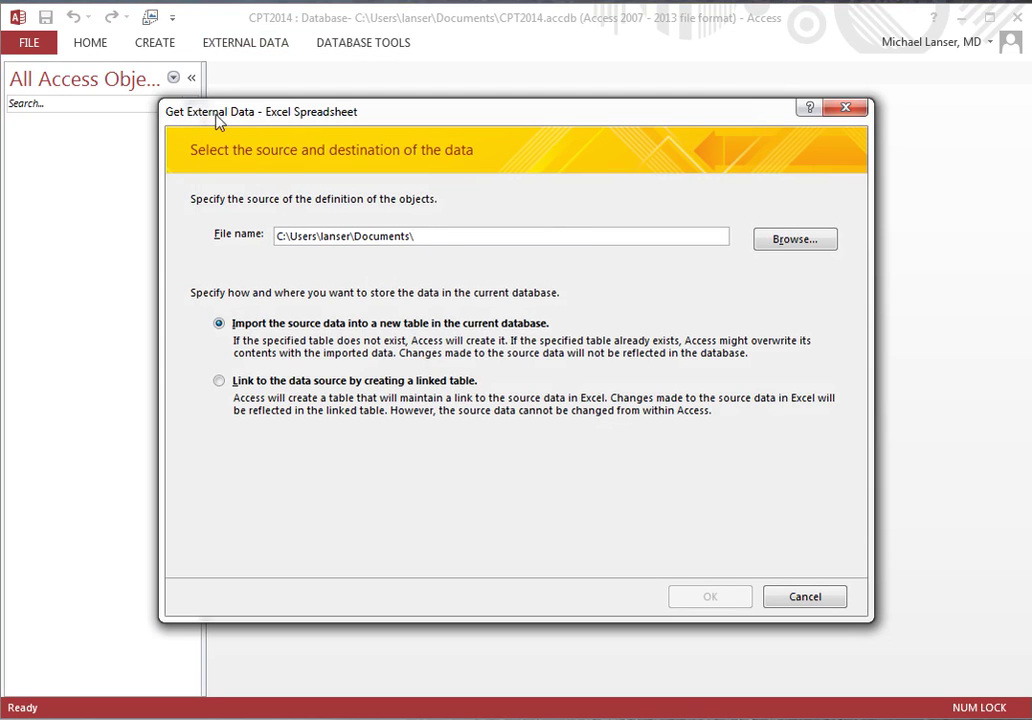
pyautogui.click(798, 243)
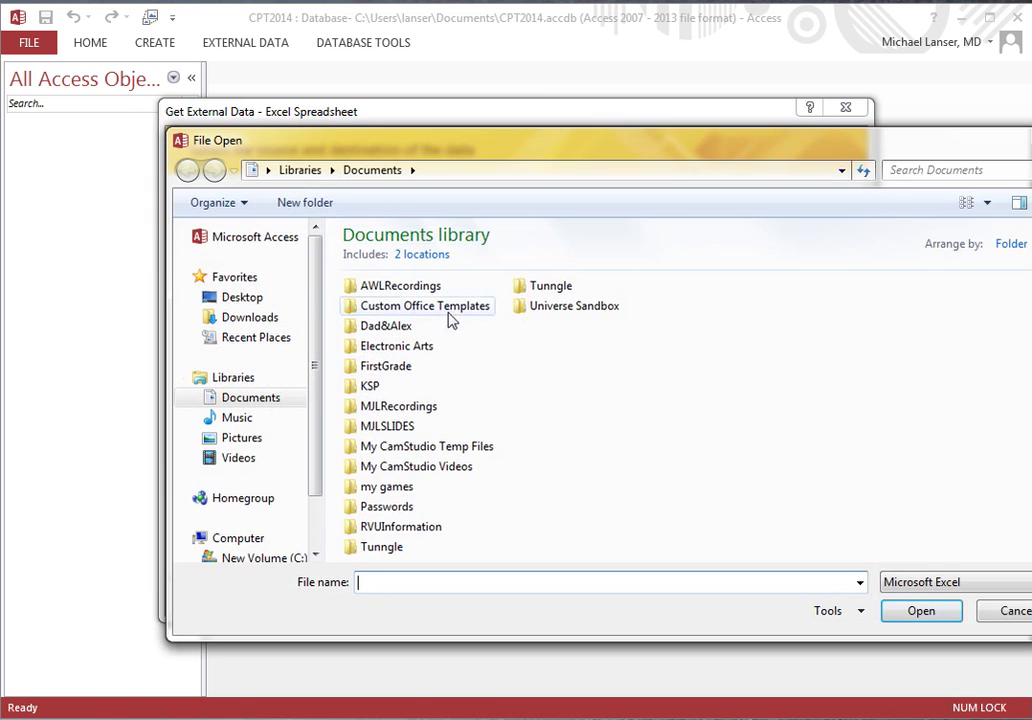
pyautogui.click(245, 297)
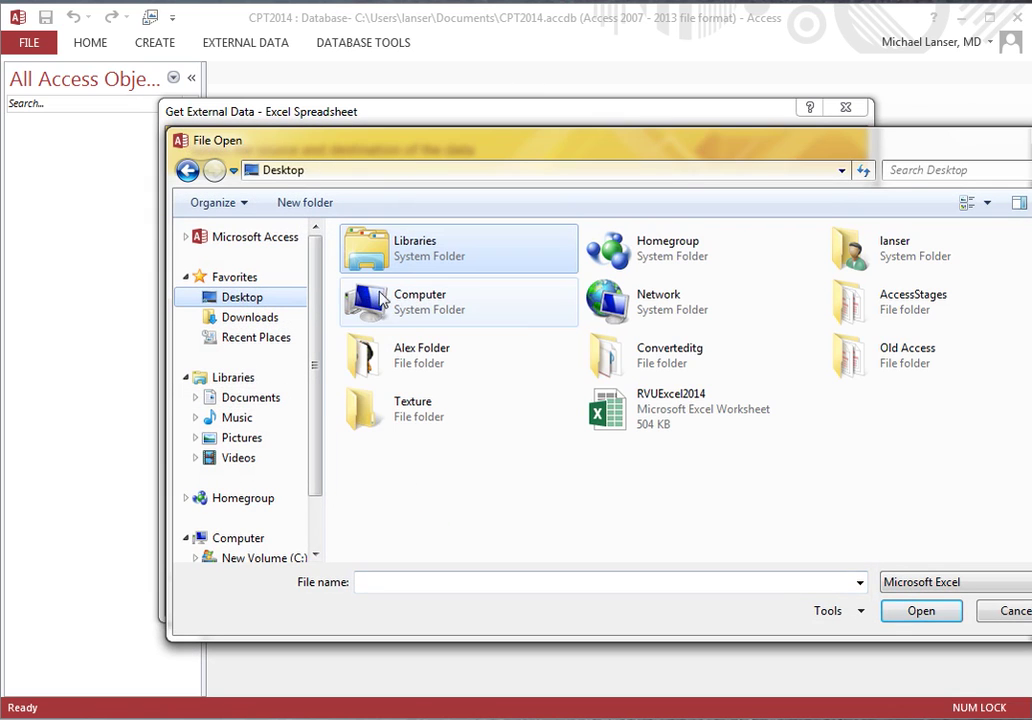
pyautogui.doubleClick(651, 408)
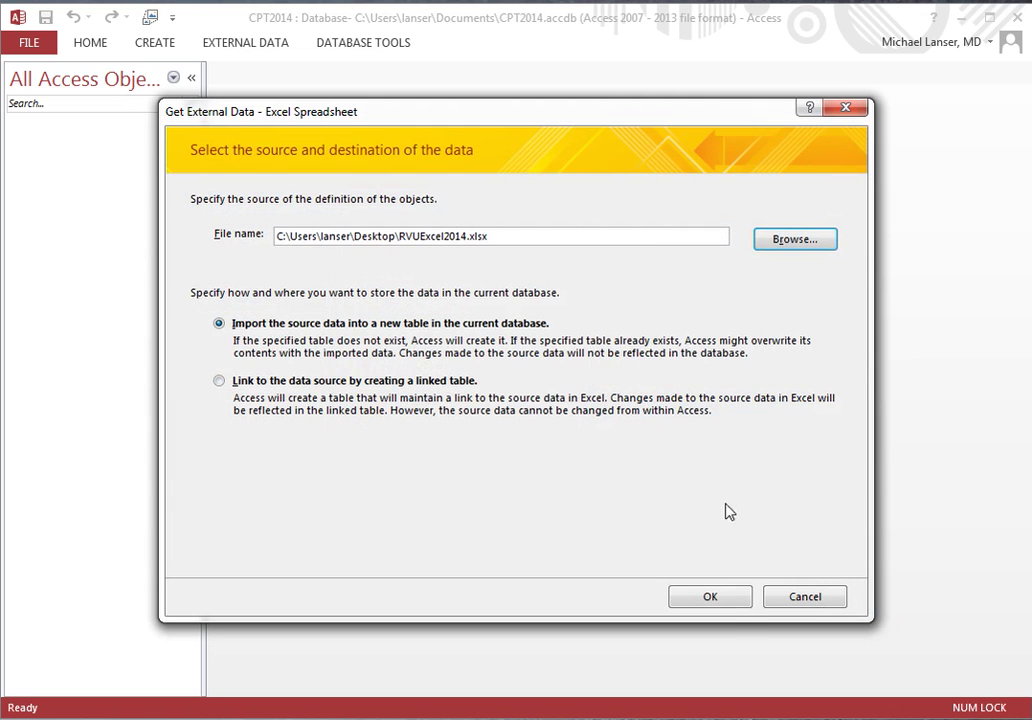
pyautogui.click(718, 598)
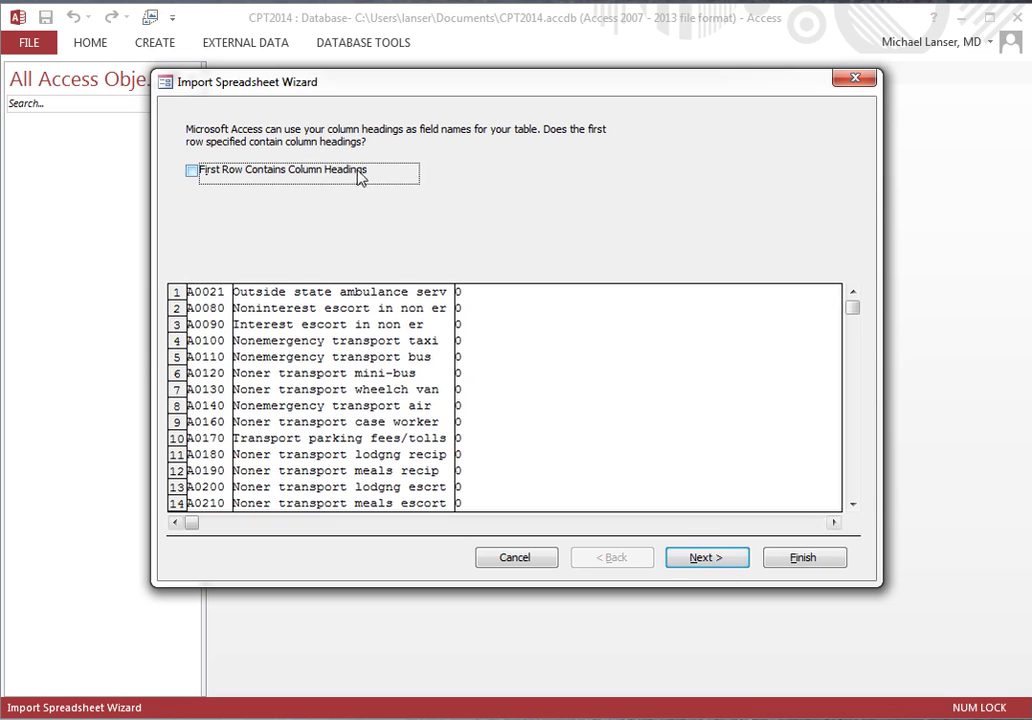
# Name the three imported columns CPT, Desc and RVU, then advance to the primary key page
pyautogui.click(716, 558)
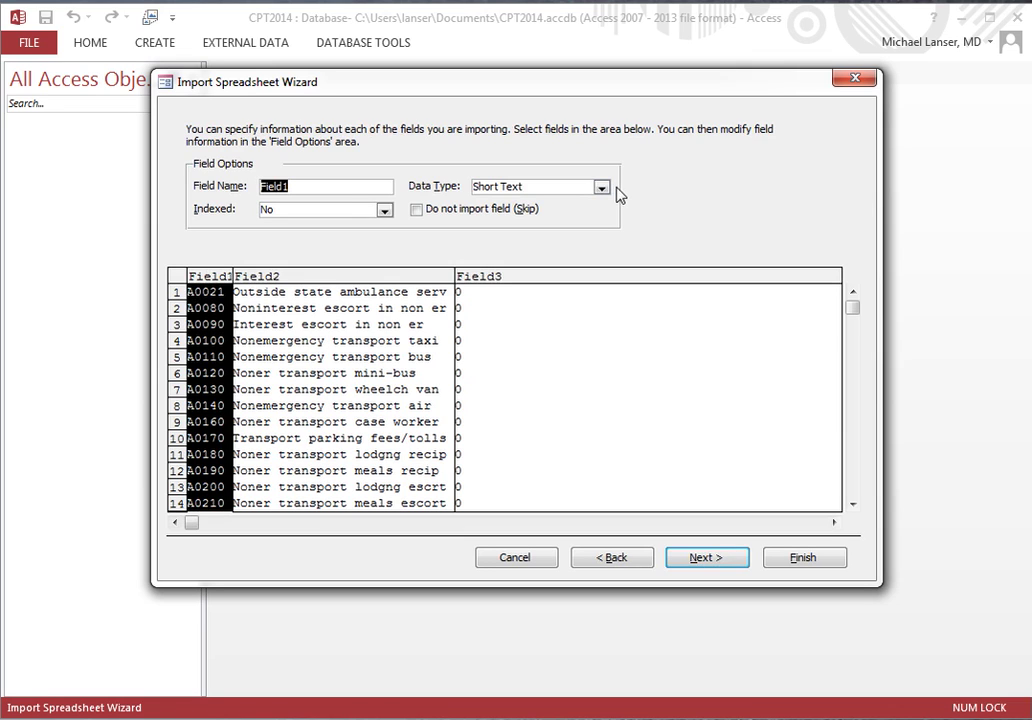
pyautogui.write('CPT')
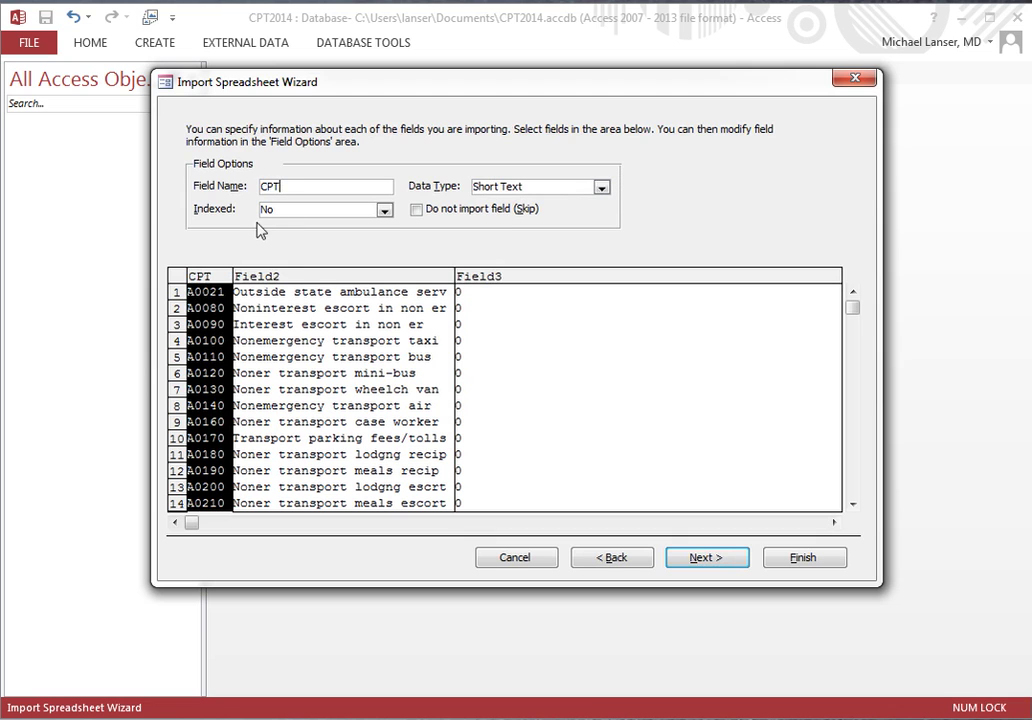
pyautogui.click(309, 311)
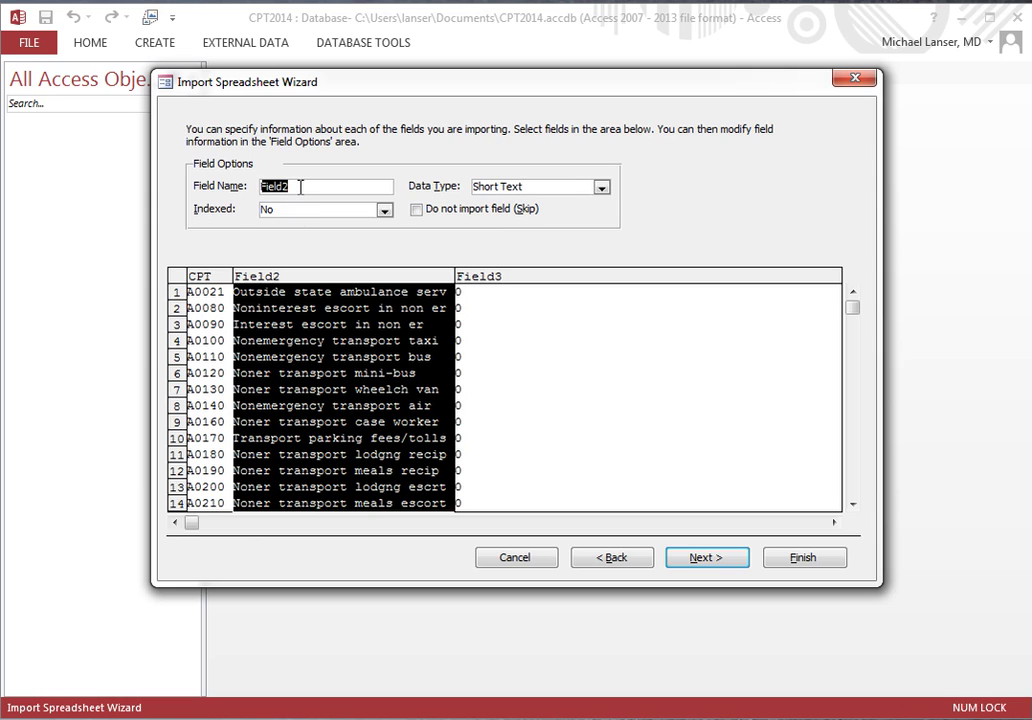
pyautogui.write('Desc')
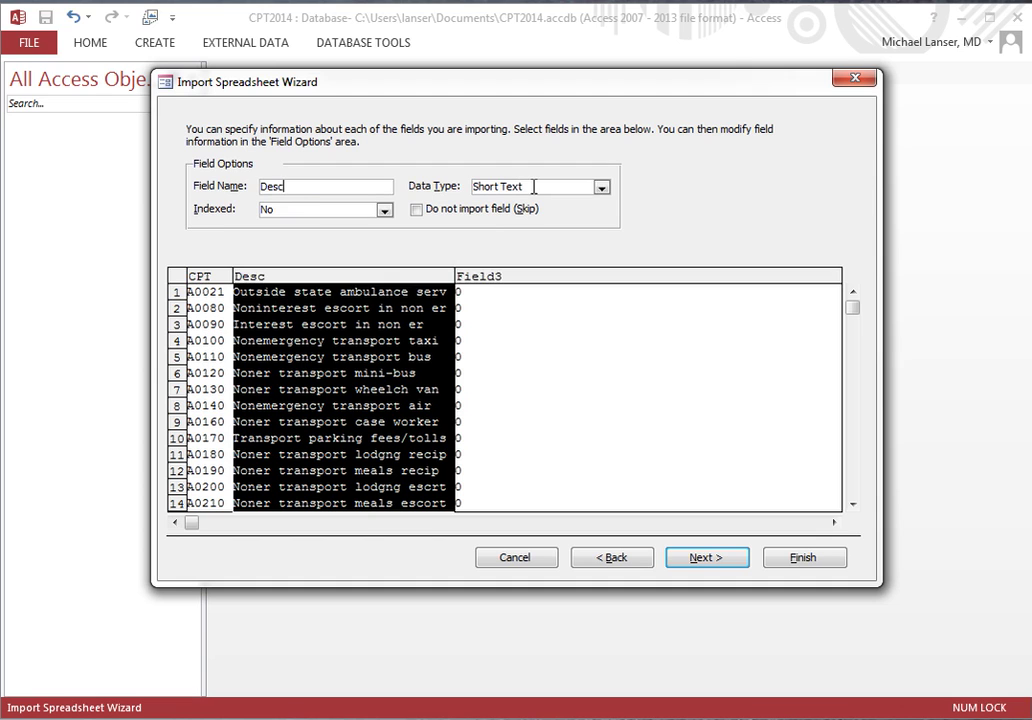
pyautogui.click(477, 320)
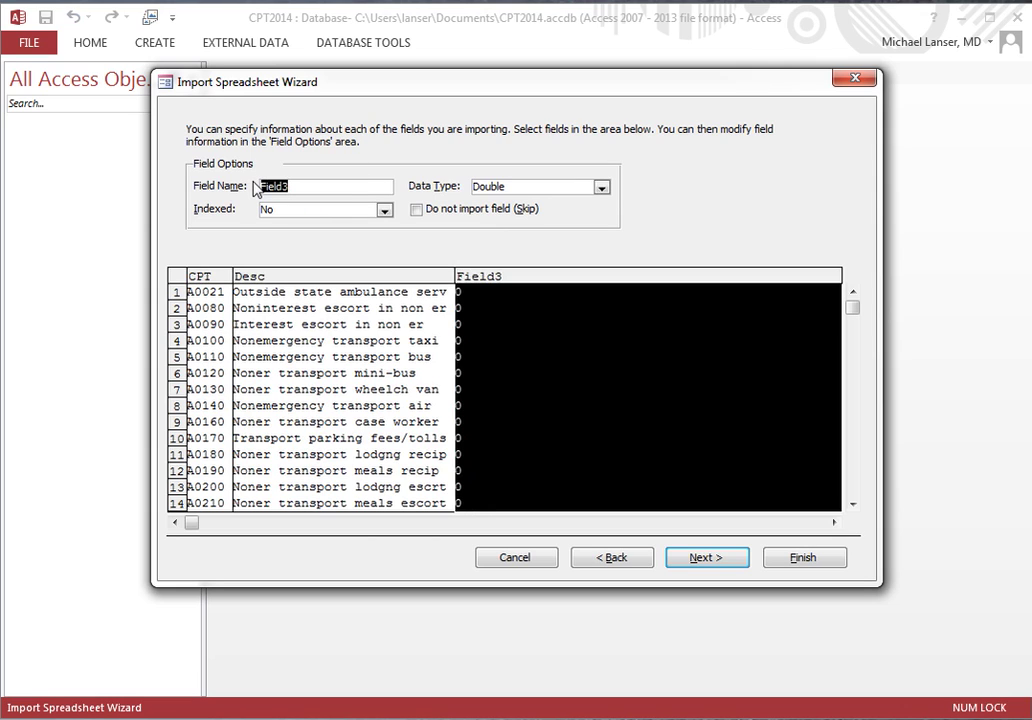
pyautogui.write('RVU')
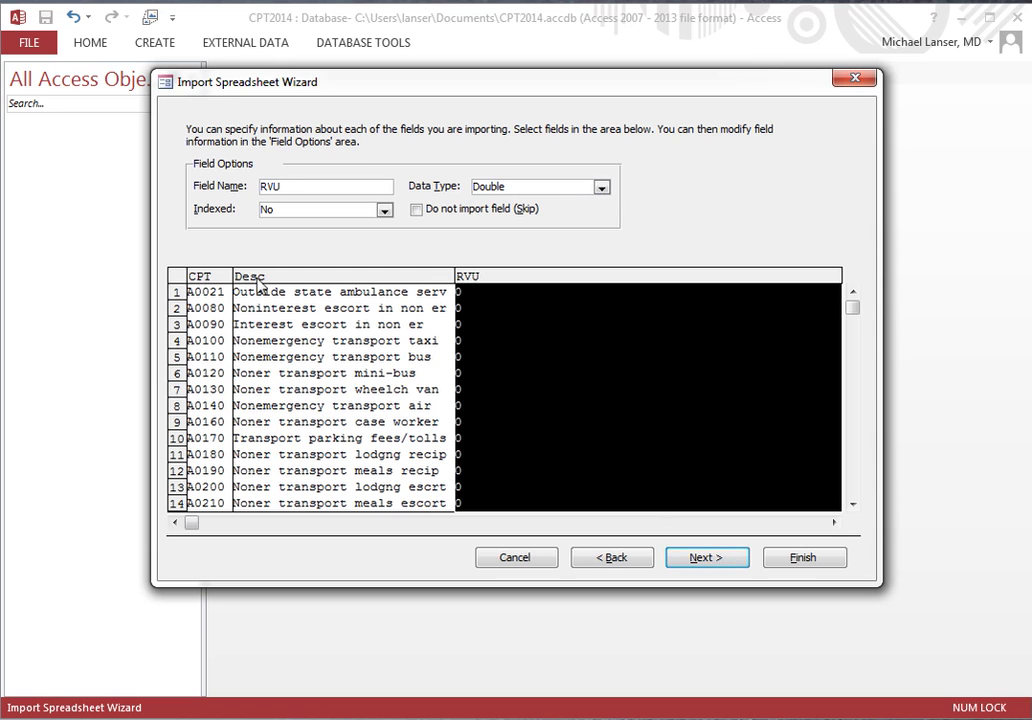
pyautogui.click(712, 559)
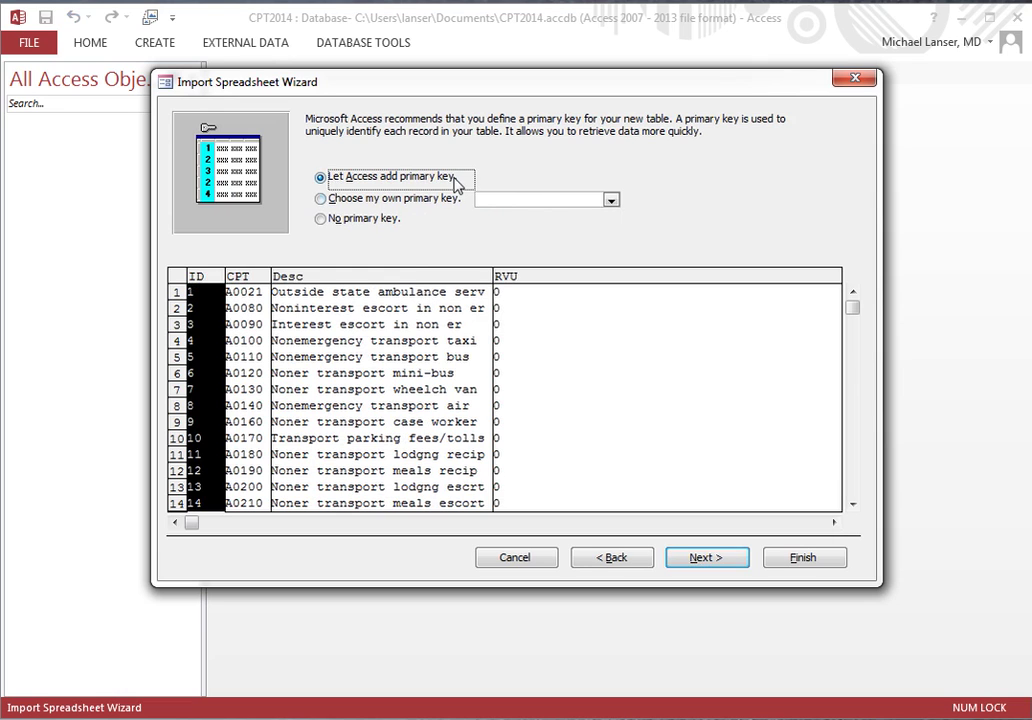
# Finish the import with no primary key into a table named tblData, without saving import steps
pyautogui.click(321, 220)
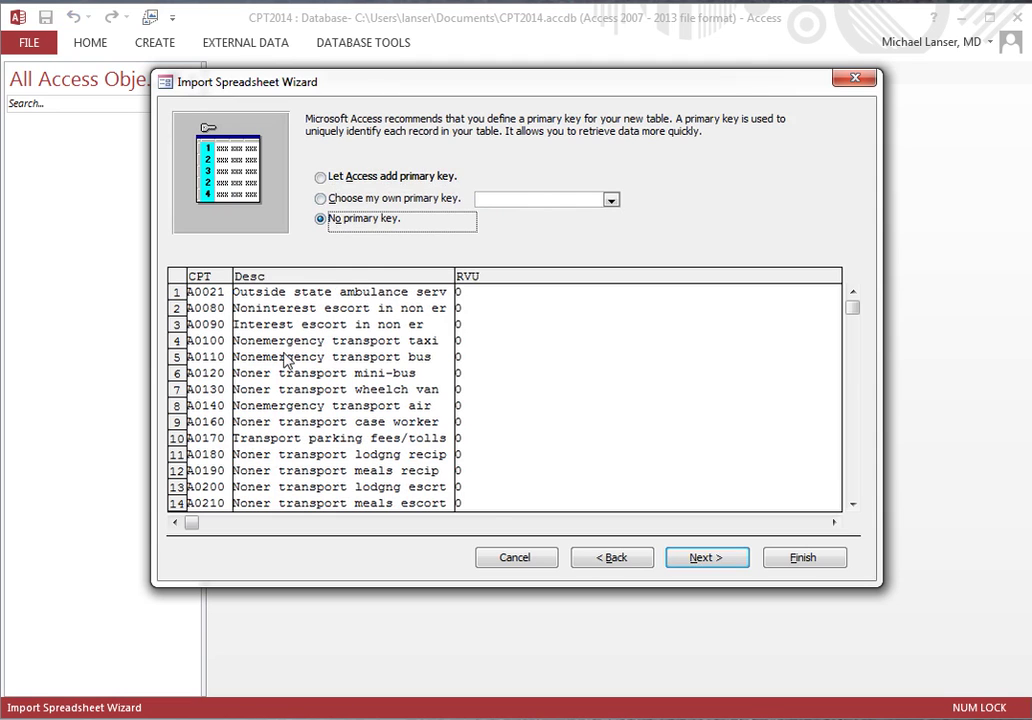
pyautogui.click(712, 560)
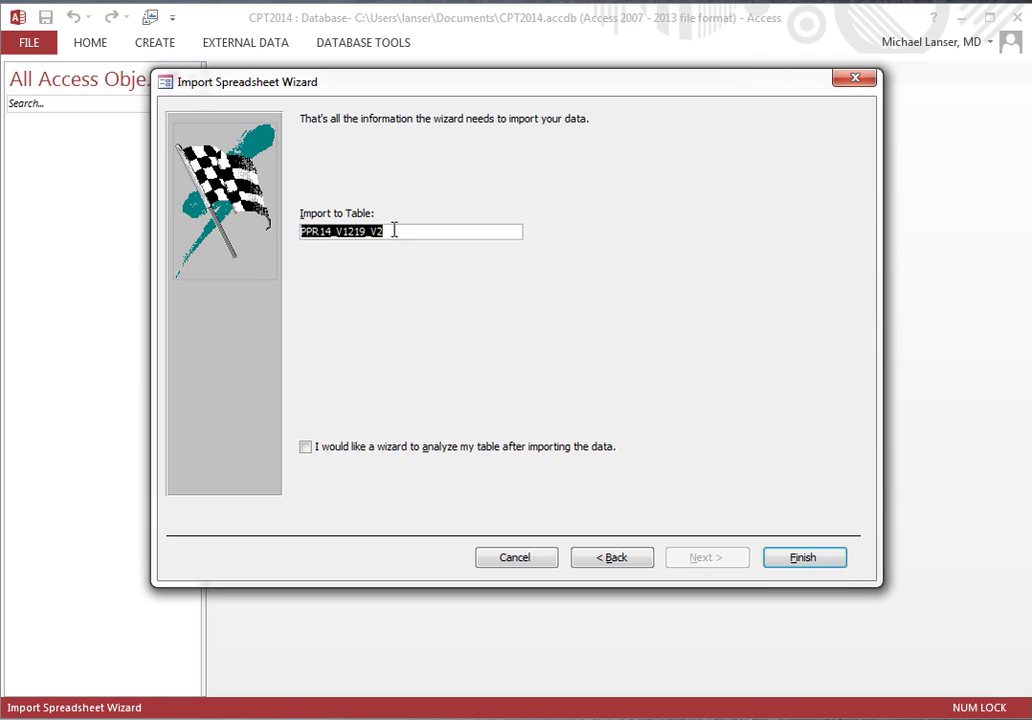
pyautogui.moveTo(396, 228); pyautogui.dragTo(283, 234)
pyautogui.write('tblData')
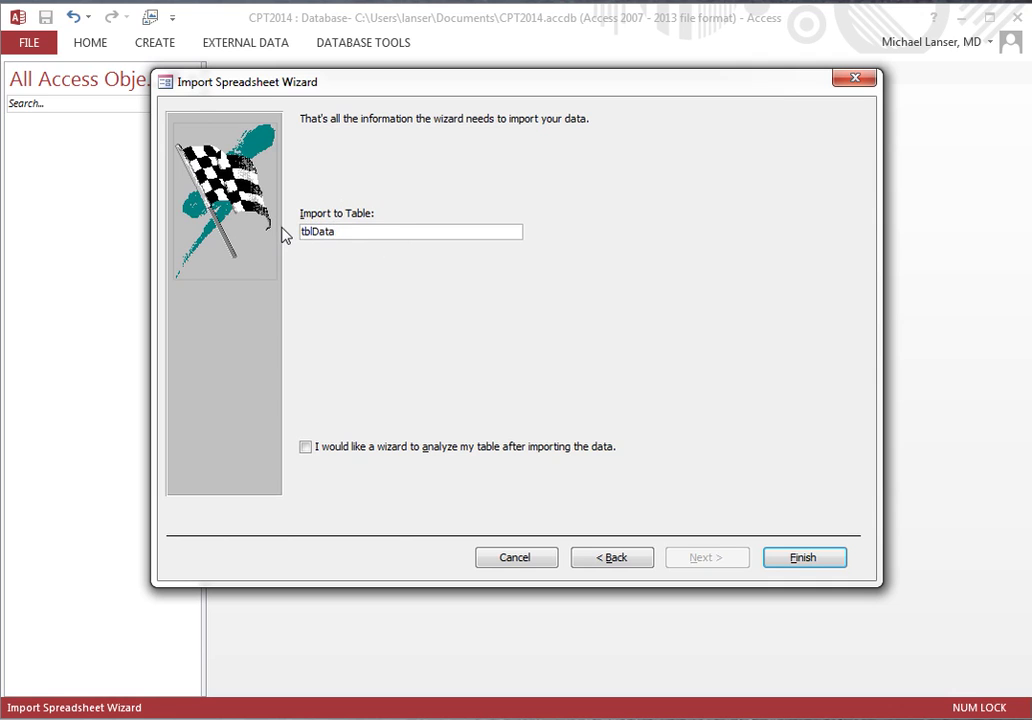
pyautogui.click(801, 556)
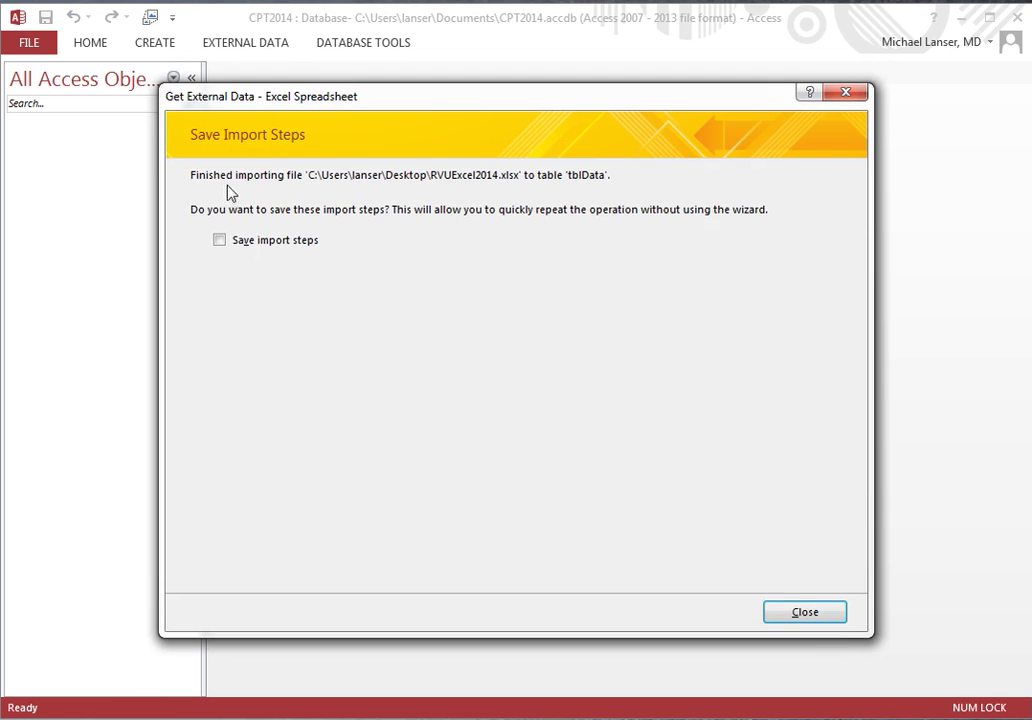
pyautogui.click(800, 612)
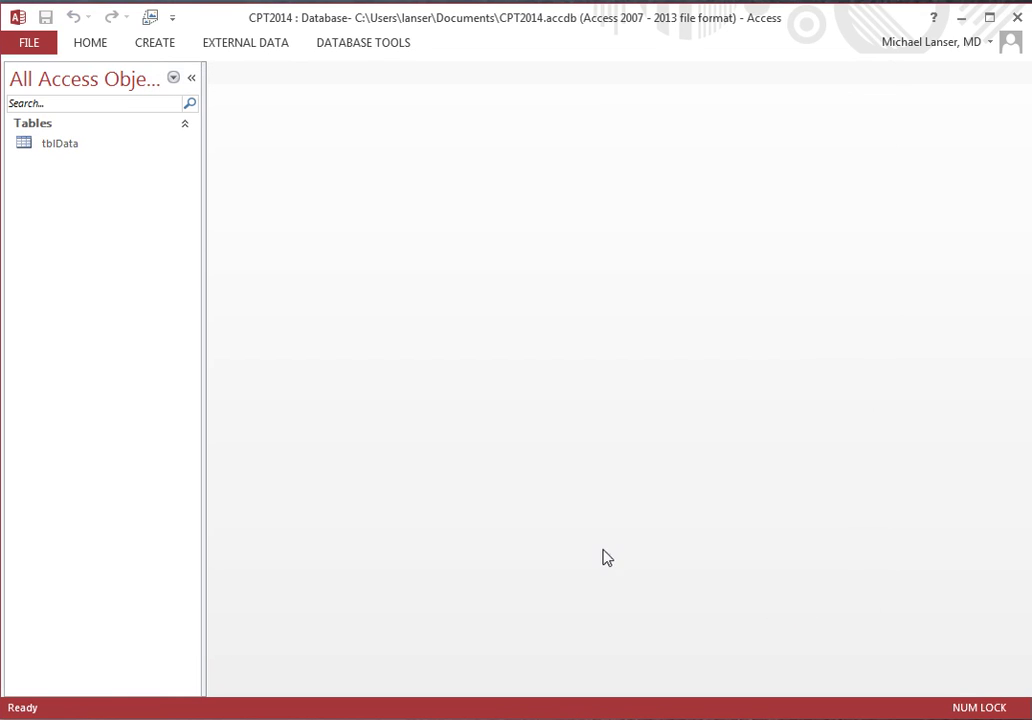
# Open tblData, search for CPT 99024 and set its RVU to 1
pyautogui.doubleClick(59, 145)
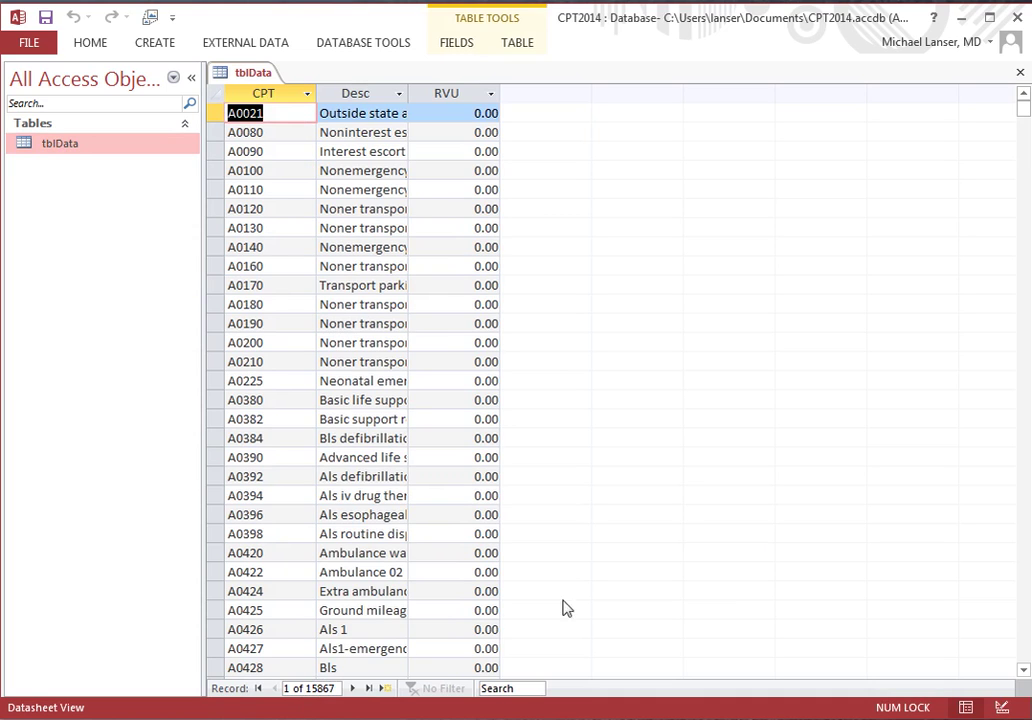
pyautogui.click(502, 688)
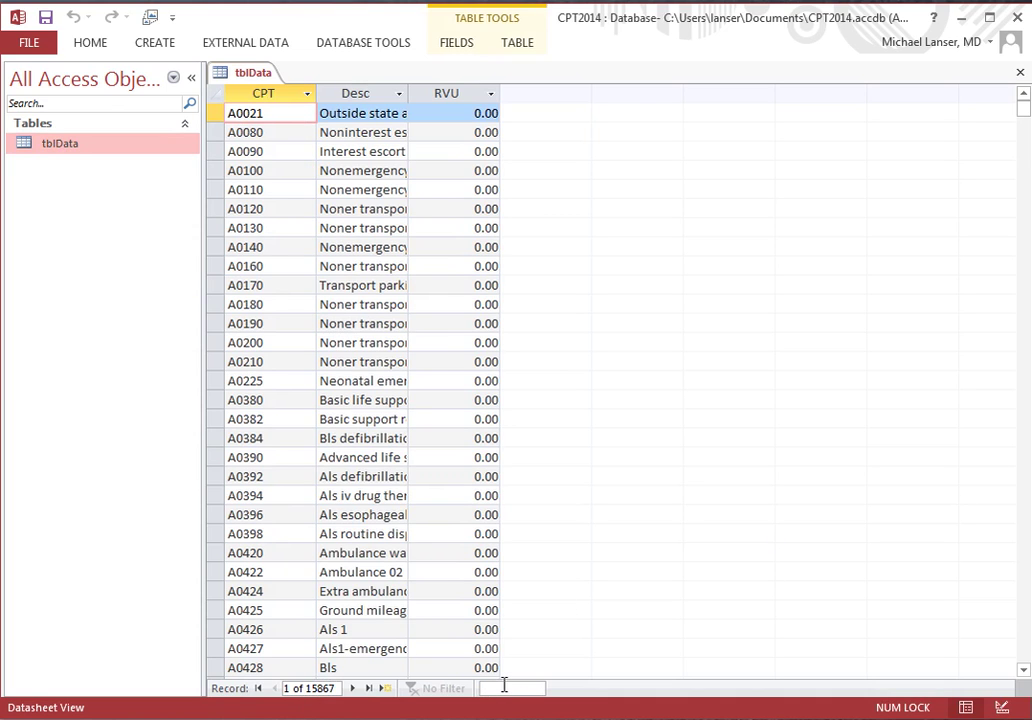
pyautogui.write('992')
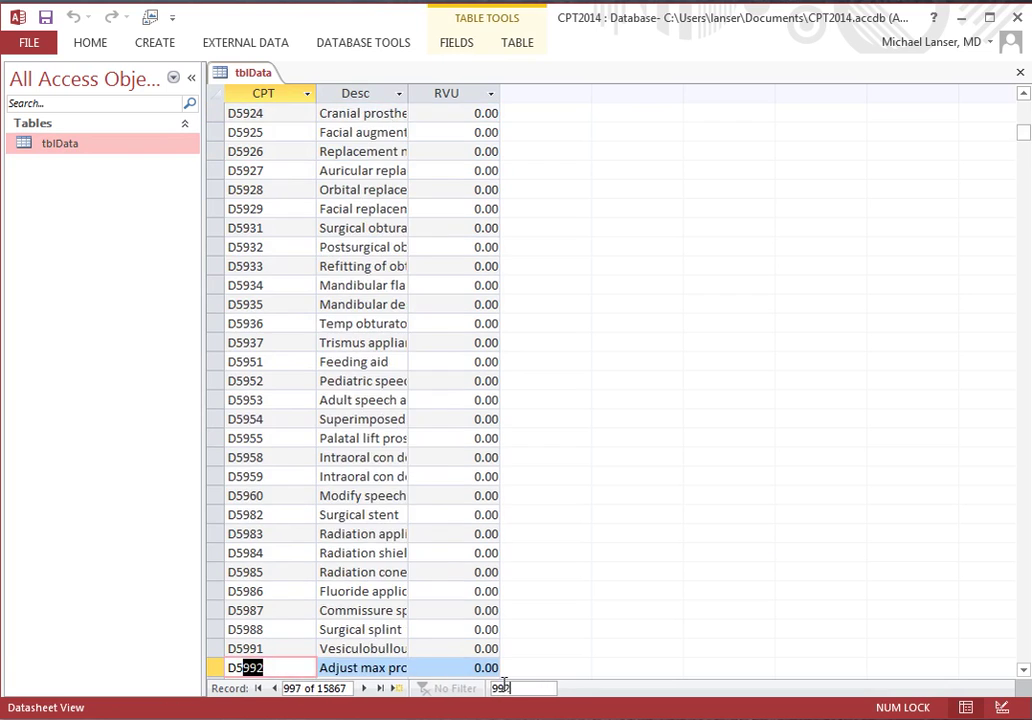
pyautogui.press('BackSpace')
pyautogui.write('024')
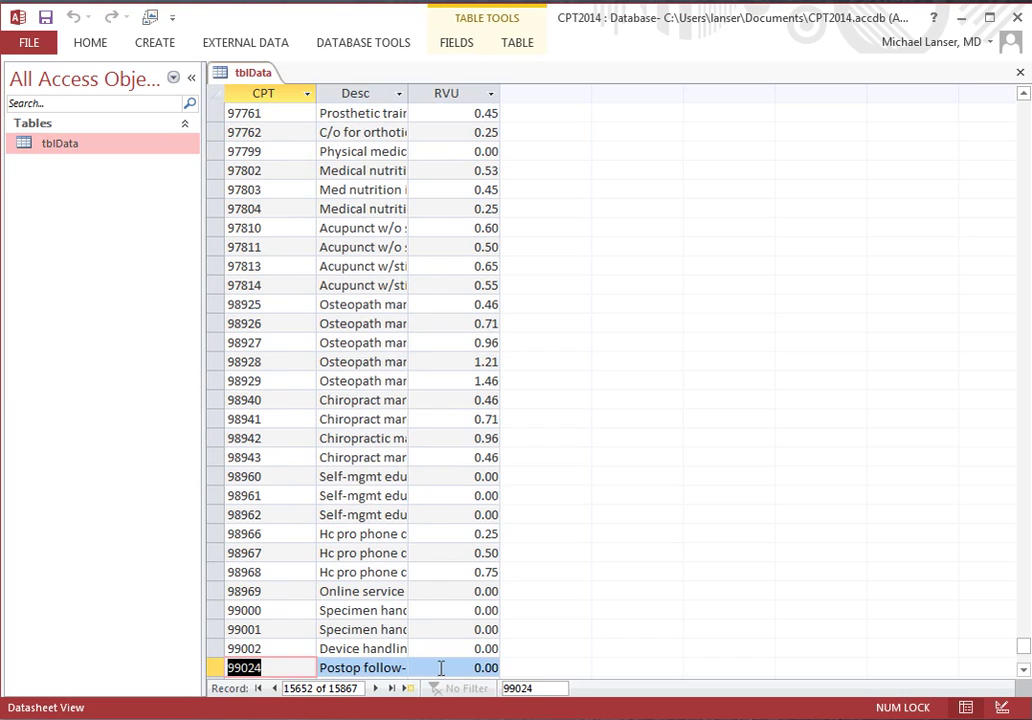
pyautogui.click(477, 668)
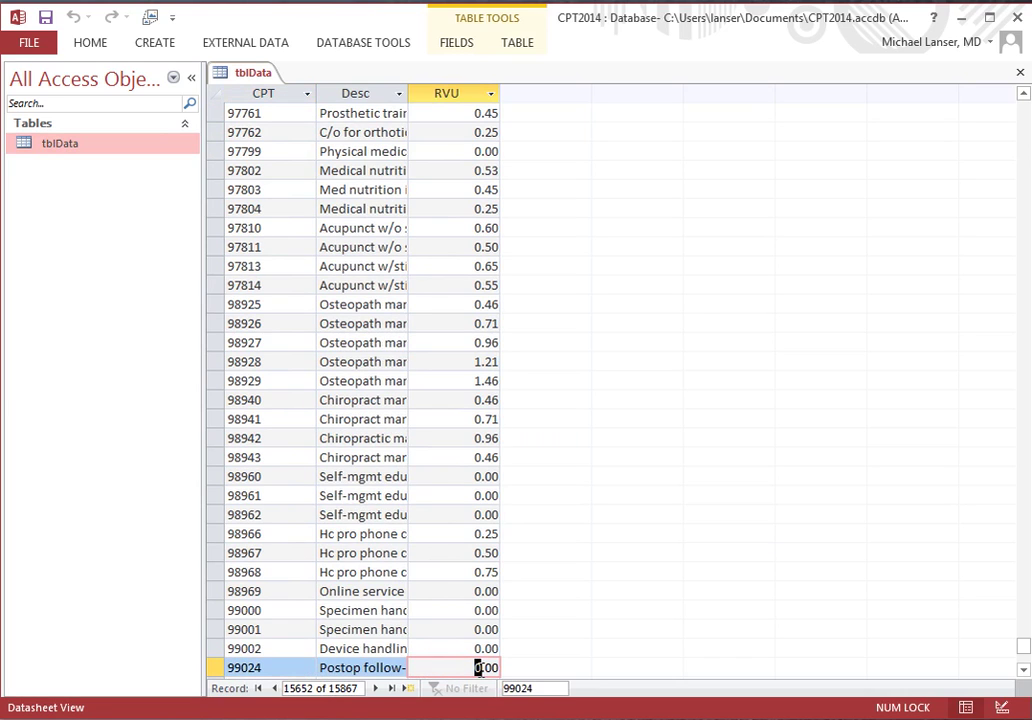
pyautogui.write('1')
# Autofit the Desc and RVU columns, narrow the CPT column, and bring up the table tab's menu
pyautogui.doubleClick(409, 92)
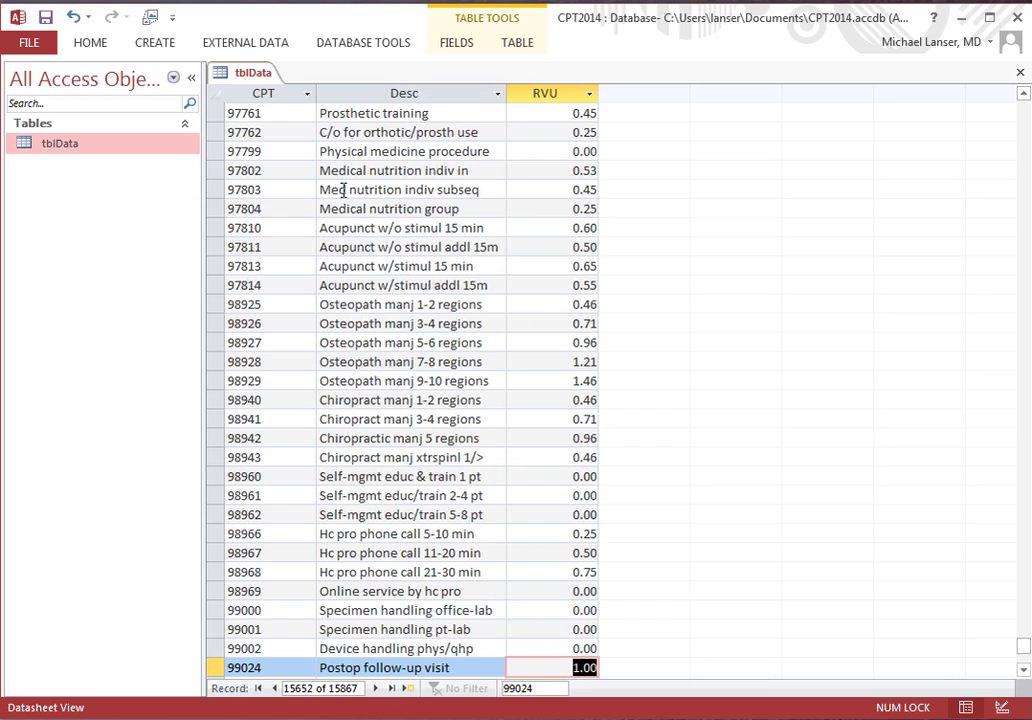
pyautogui.moveTo(316, 92); pyautogui.dragTo(275, 92)
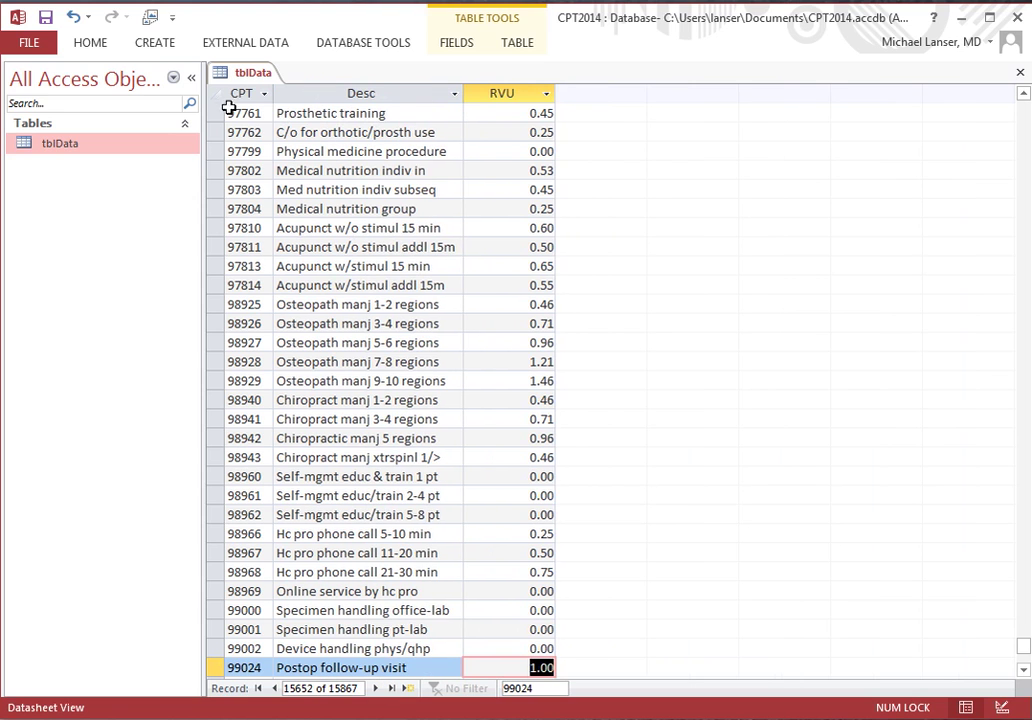
pyautogui.doubleClick(556, 97)
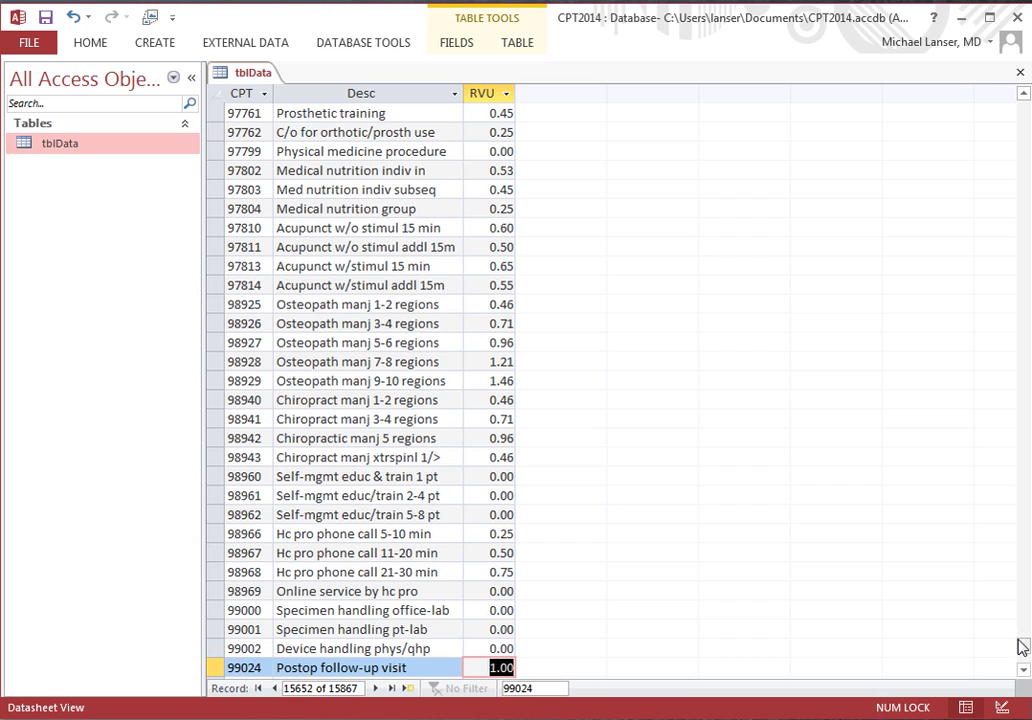
pyautogui.scroll(1, 267, 283)
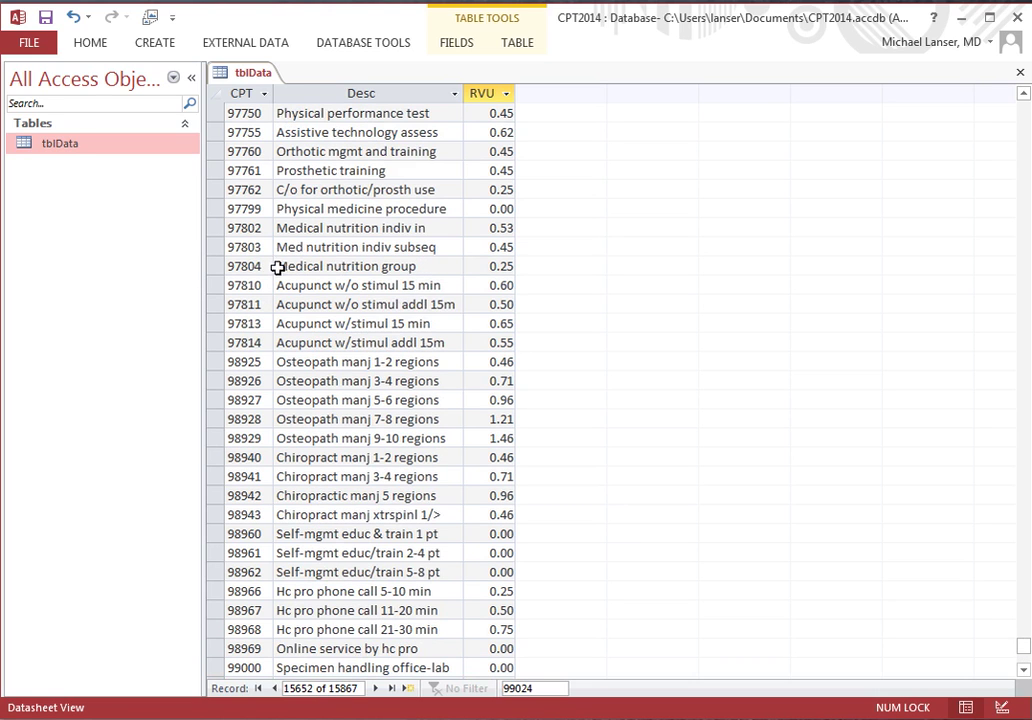
pyautogui.click(365, 304)
pyautogui.rightClick(248, 74)
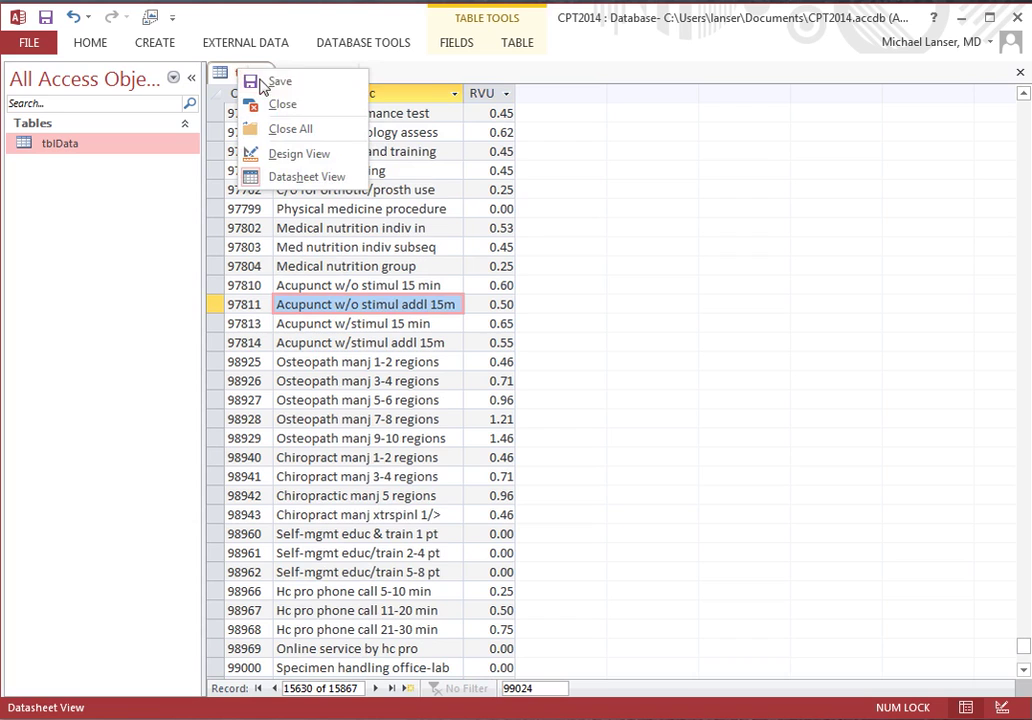
pyautogui.click(284, 83)
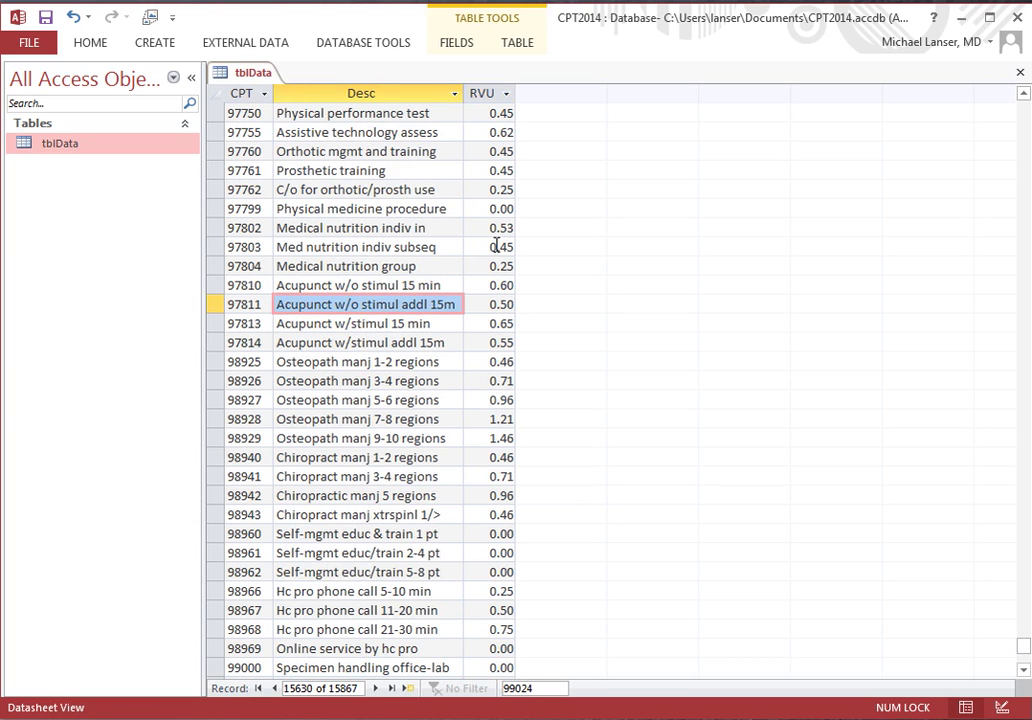
pyautogui.scroll(2, 476, 256)
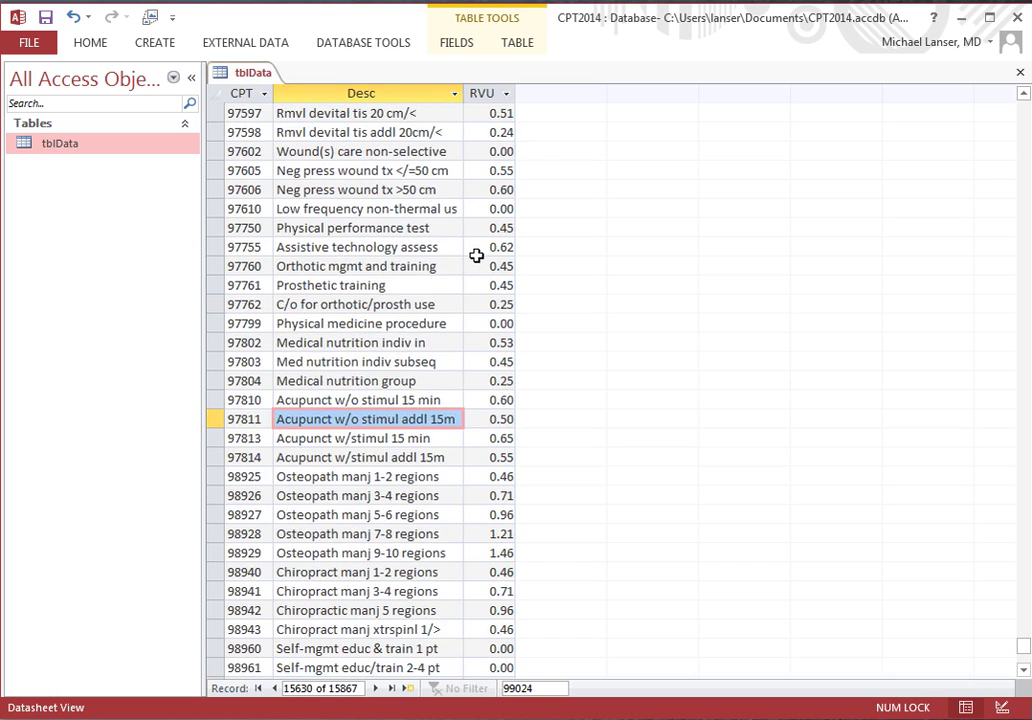
pyautogui.scroll(7, 476, 256)
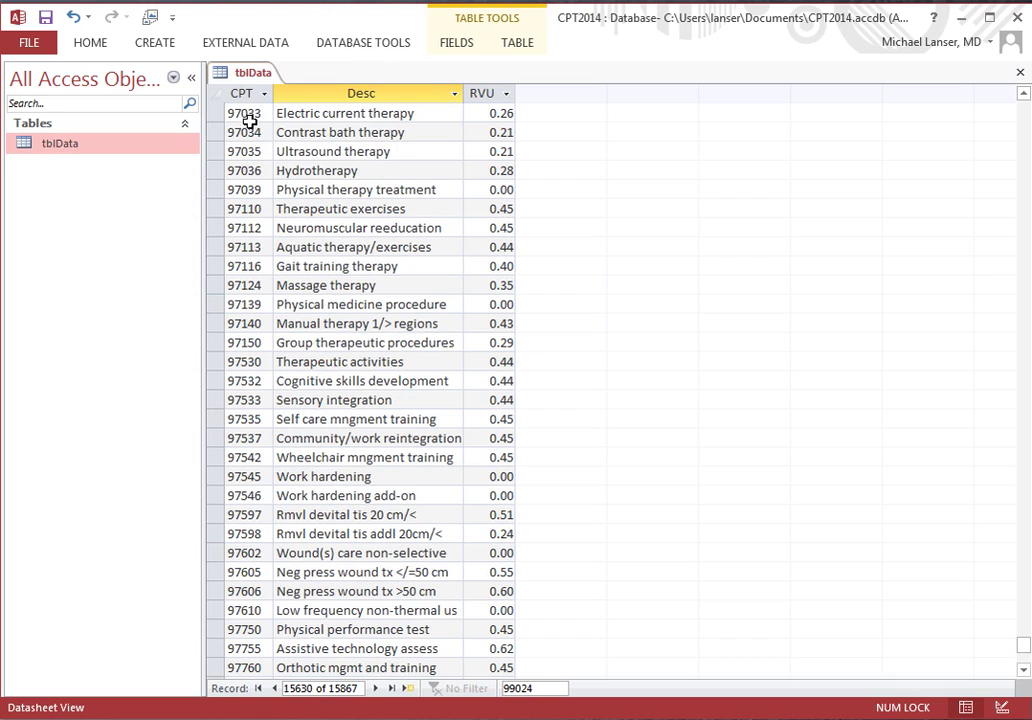
pyautogui.rightClick(248, 78)
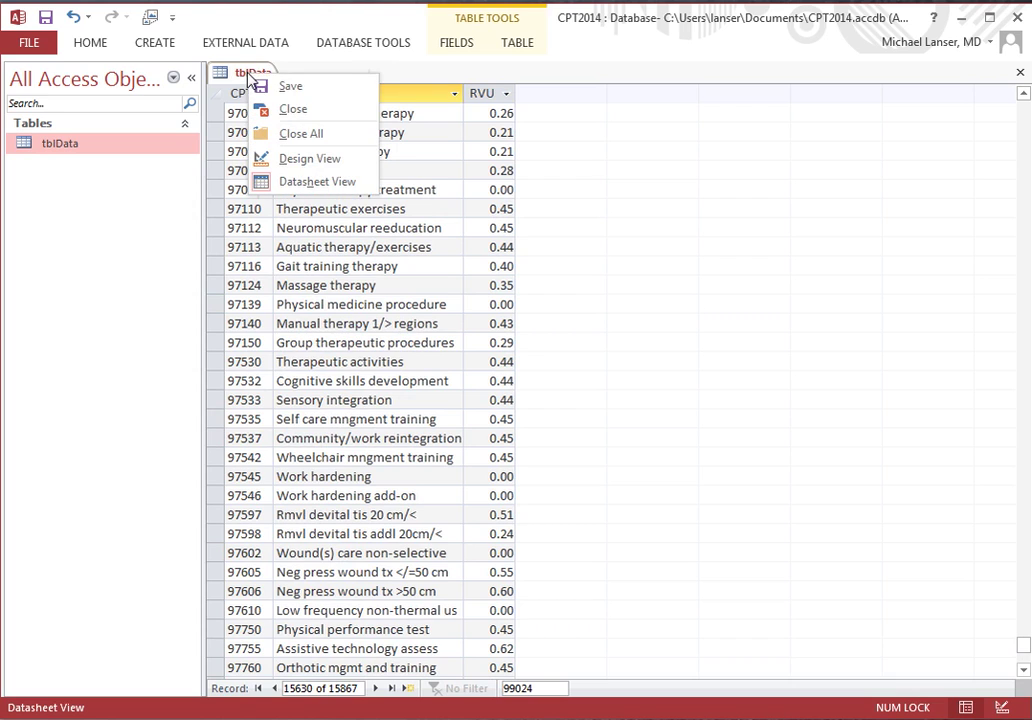
# Close tblData and start a new Query Design with tblData added
pyautogui.click(293, 112)
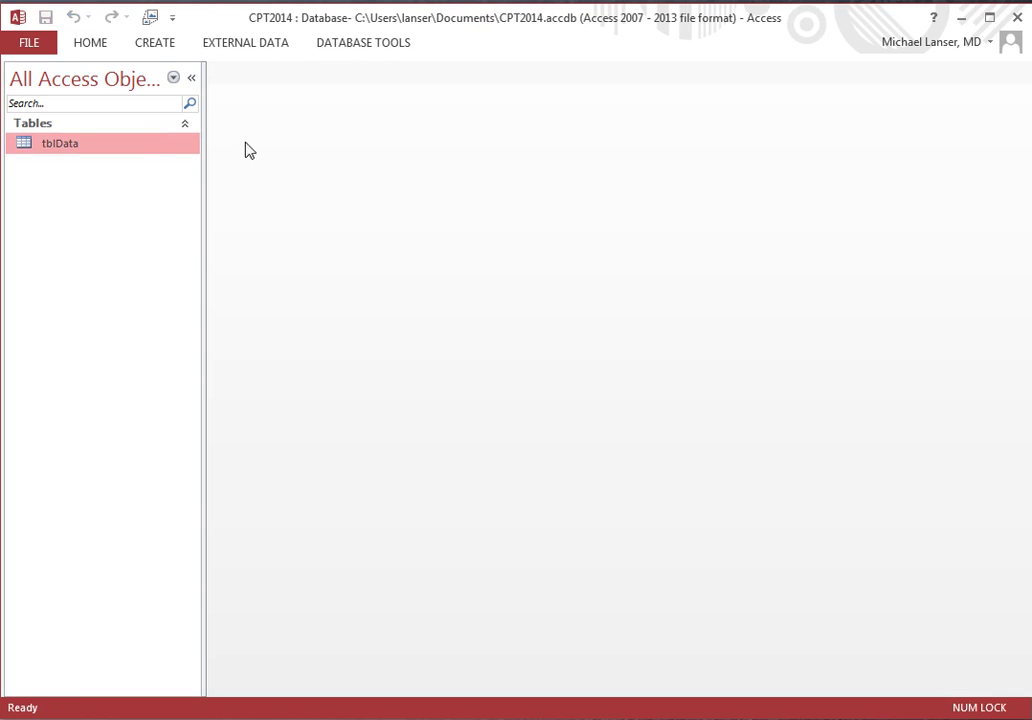
pyautogui.click(152, 45)
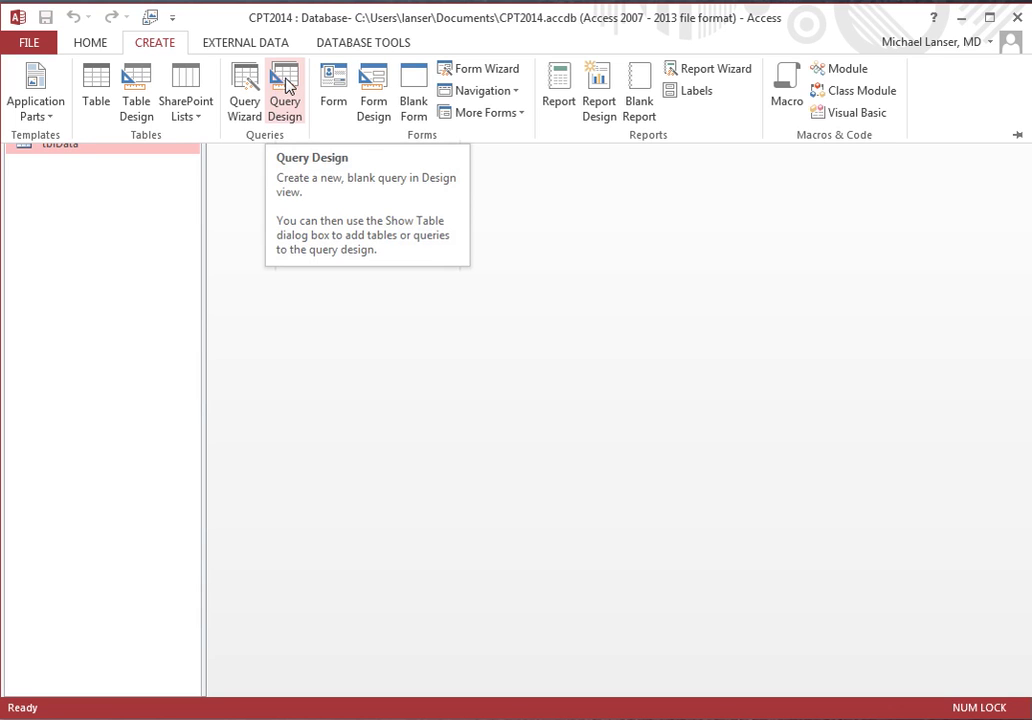
pyautogui.click(284, 100)
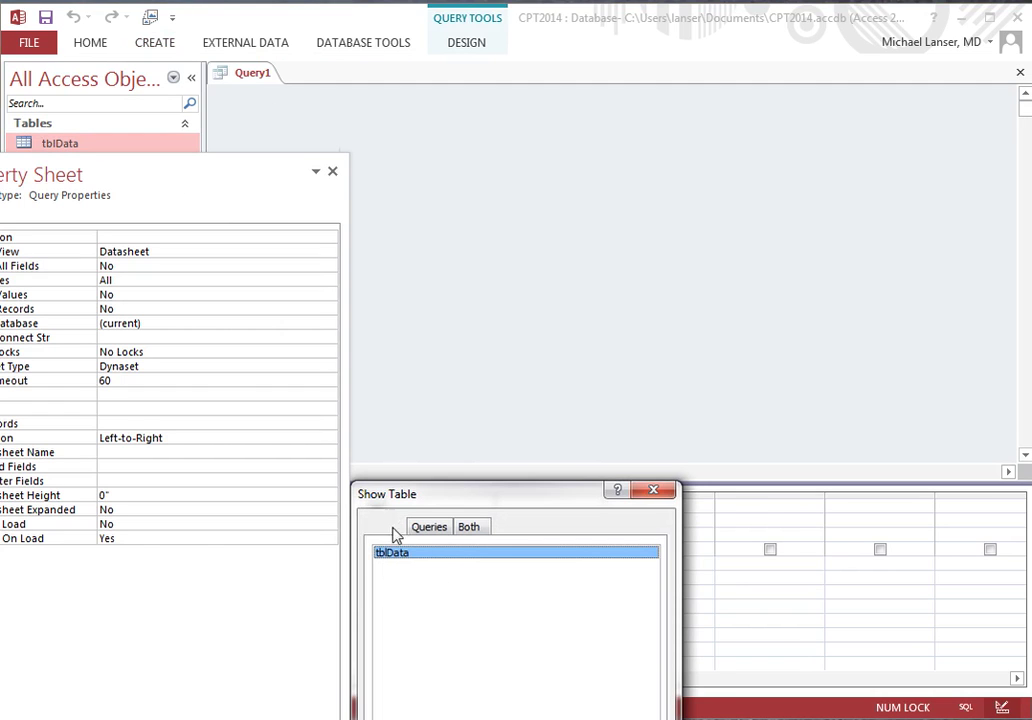
pyautogui.moveTo(417, 493); pyautogui.dragTo(430, 137)
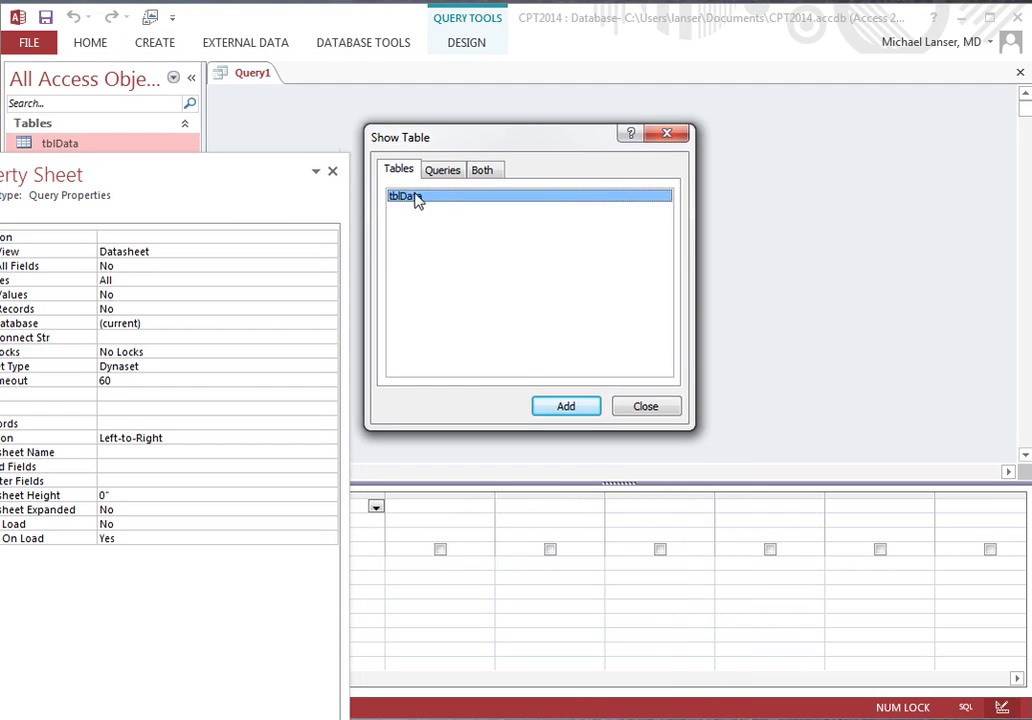
pyautogui.click(563, 408)
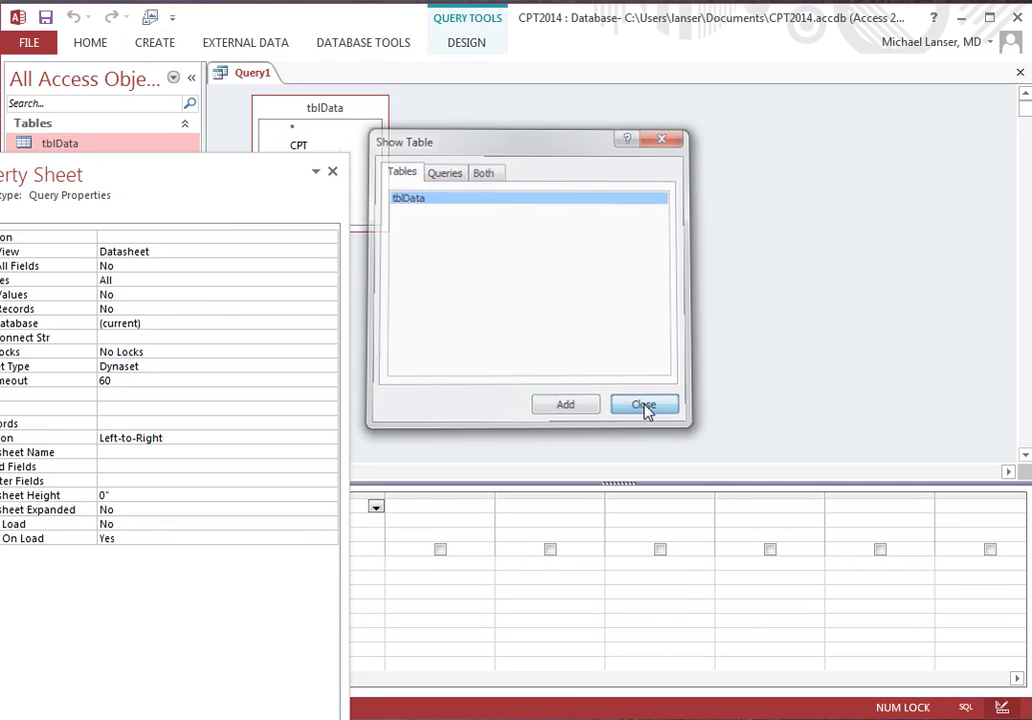
pyautogui.click(647, 410)
pyautogui.moveTo(200, 178); pyautogui.dragTo(642, 115)
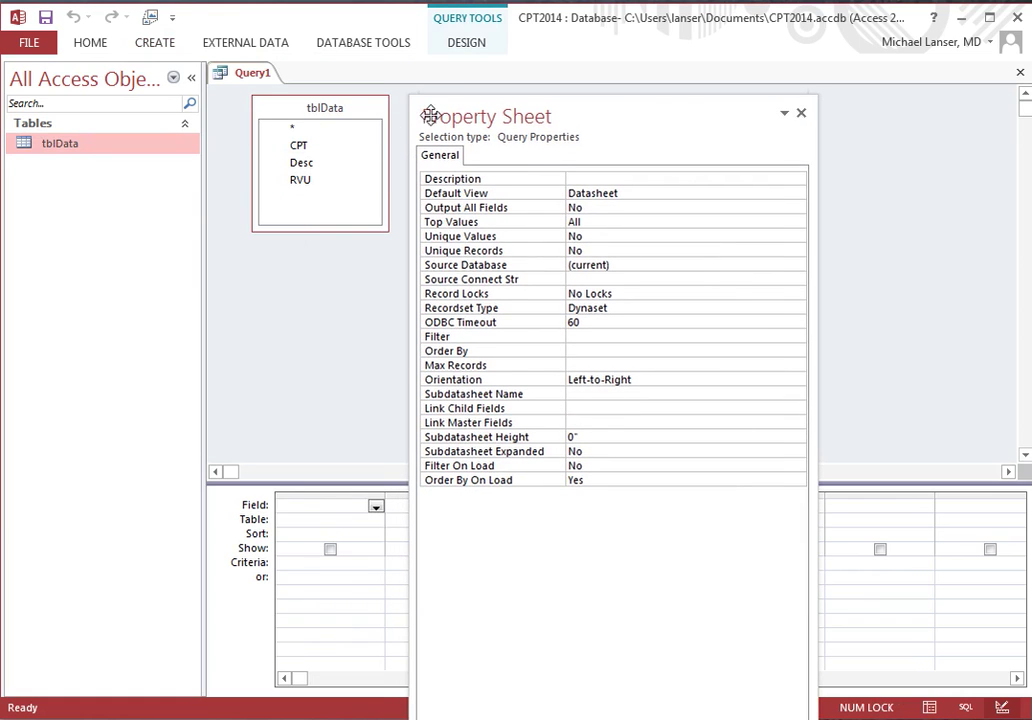
# Add CPT, Desc and RVU to the query grid with RVU criterion 0
pyautogui.moveTo(430, 115)
pyautogui.mouseDown()
pyautogui.moveTo(449, 100)
pyautogui.moveTo(442, 107)
pyautogui.mouseUp()
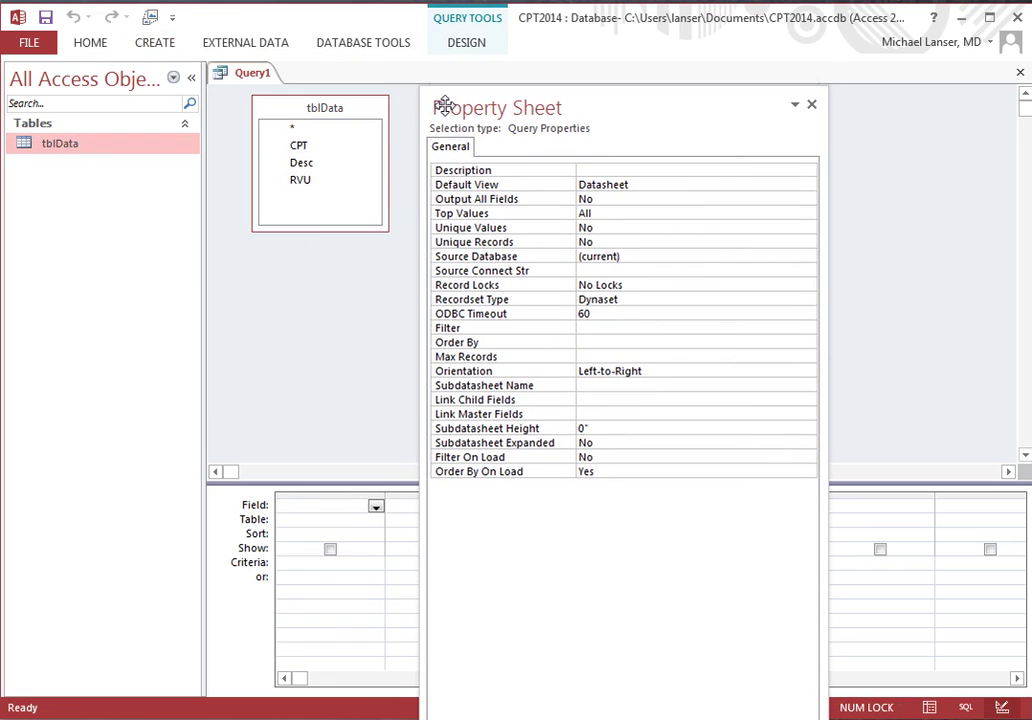
pyautogui.doubleClick(290, 108)
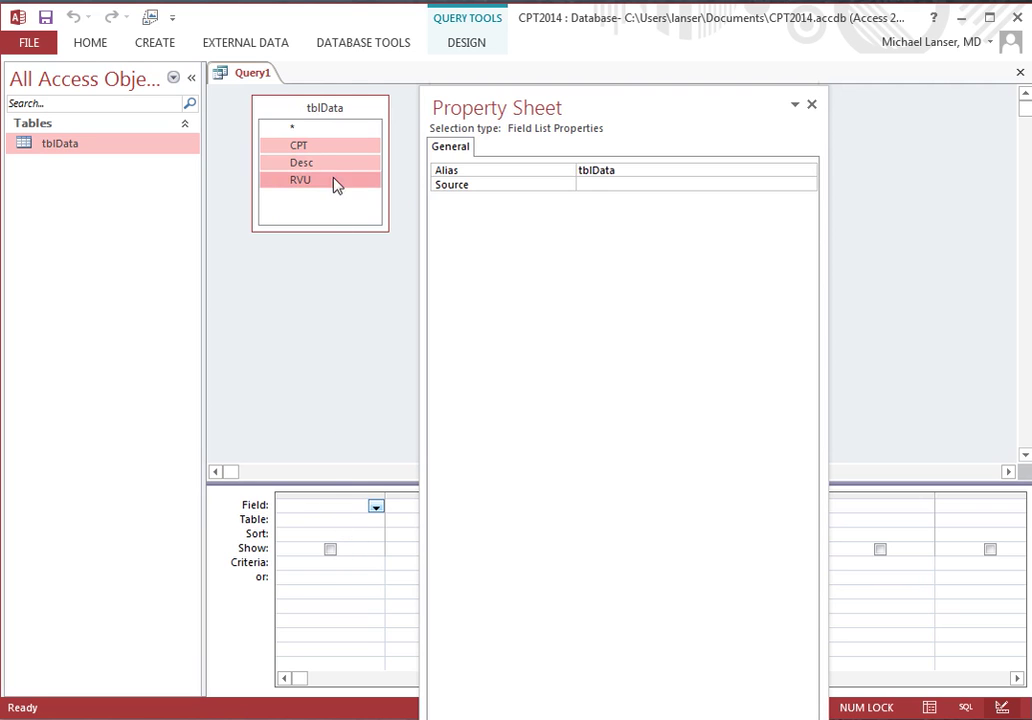
pyautogui.moveTo(332, 177); pyautogui.dragTo(330, 532)
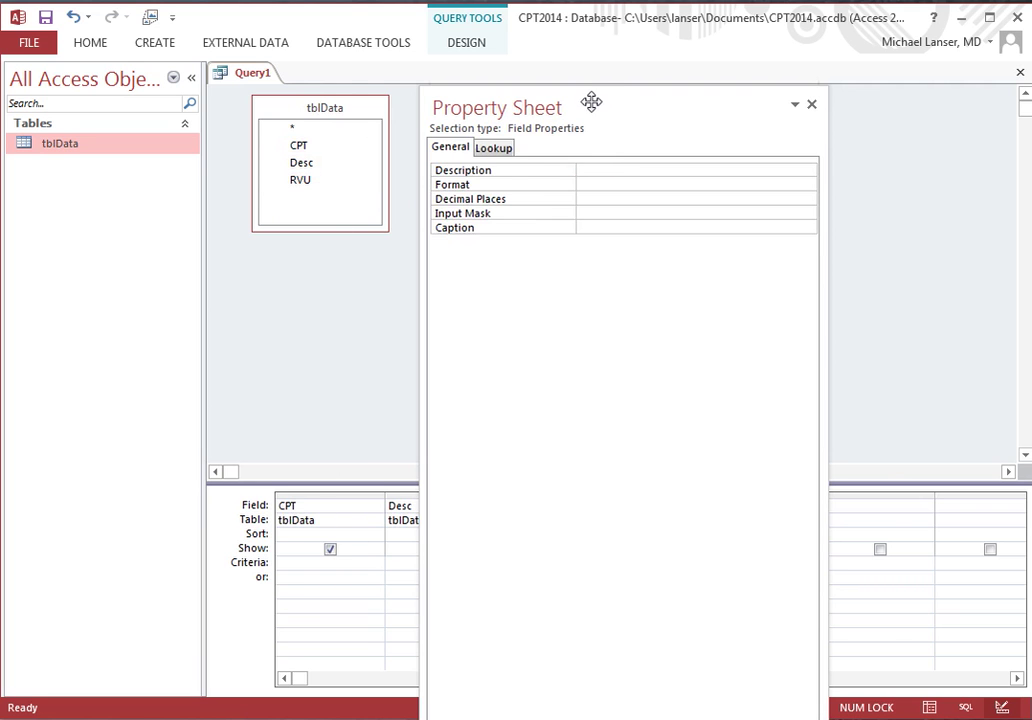
pyautogui.moveTo(592, 101); pyautogui.dragTo(836, 136)
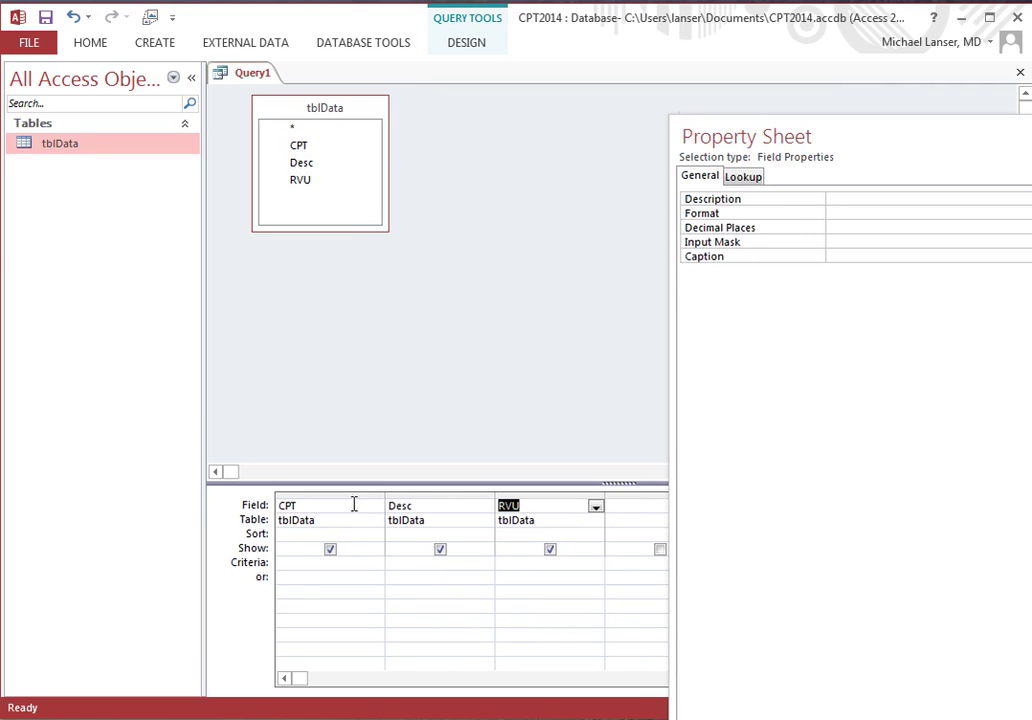
pyautogui.click(507, 562)
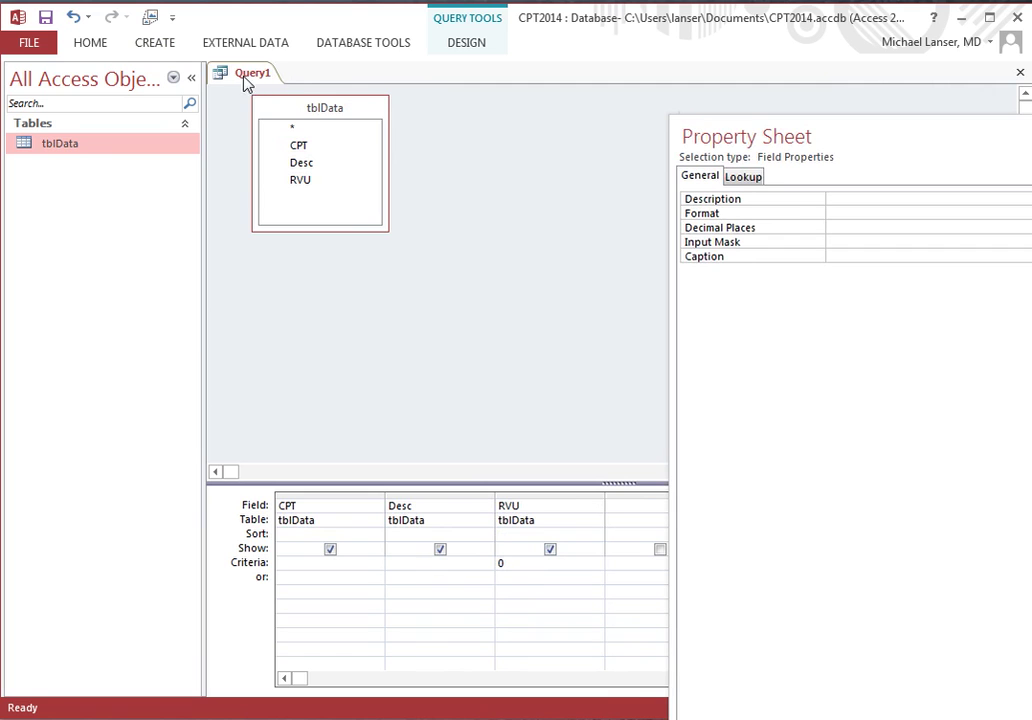
# Run the query to list the 7,970 records with zero RVU
pyautogui.click(466, 46)
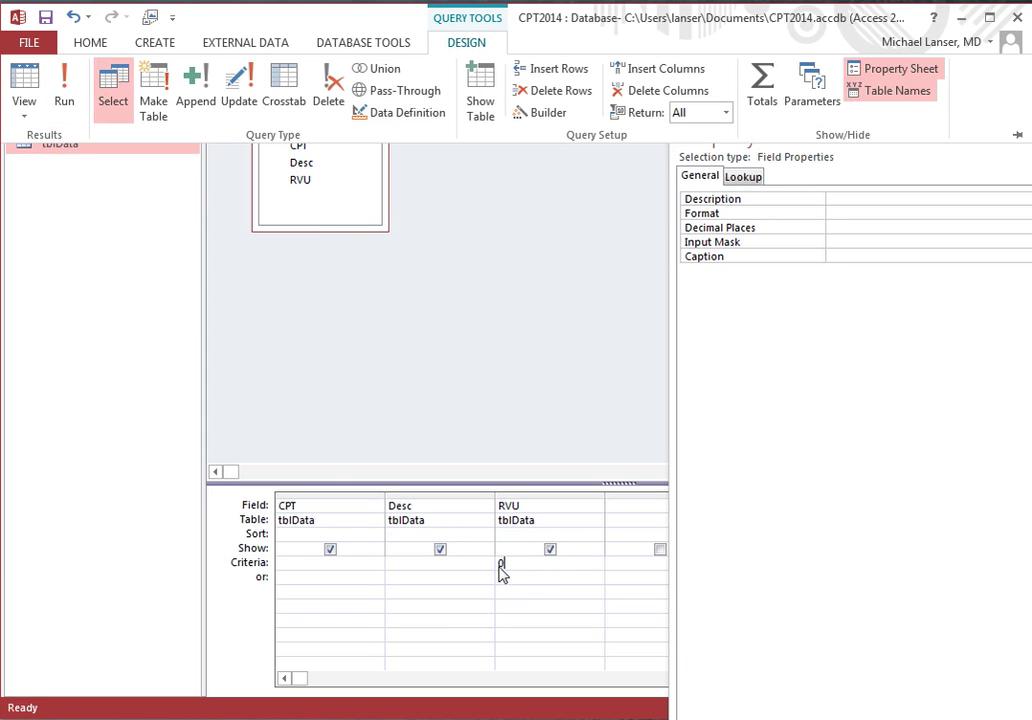
pyautogui.click(66, 100)
pyautogui.scroll(-7, 372, 158)
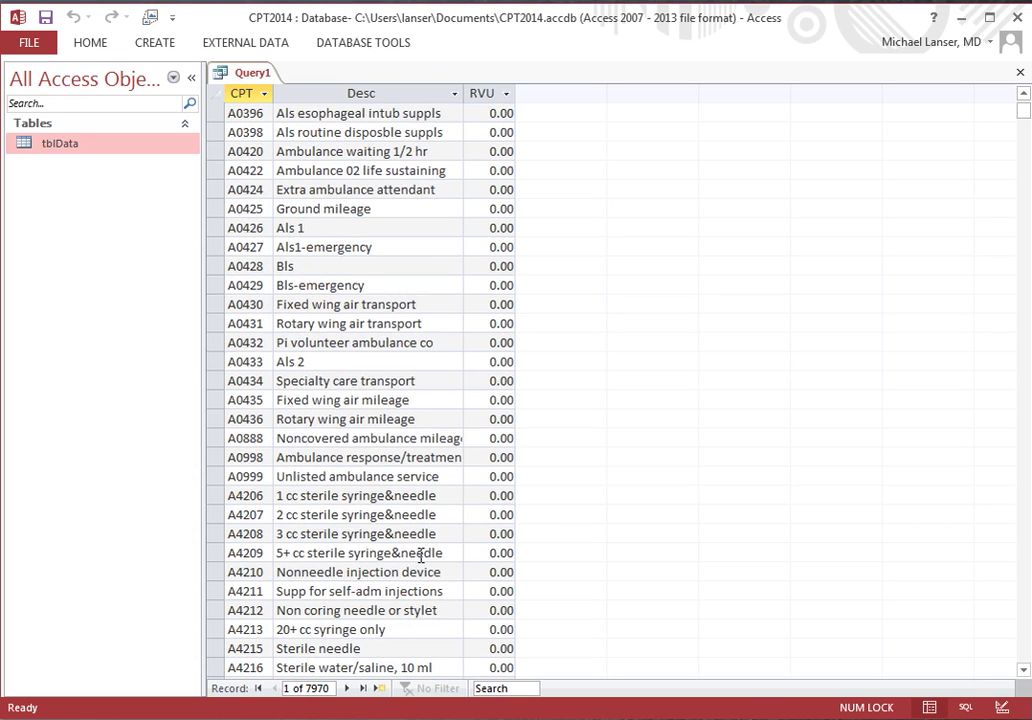
# Switch Query1 back to Design View using its document tab's menu
pyautogui.rightClick(251, 77)
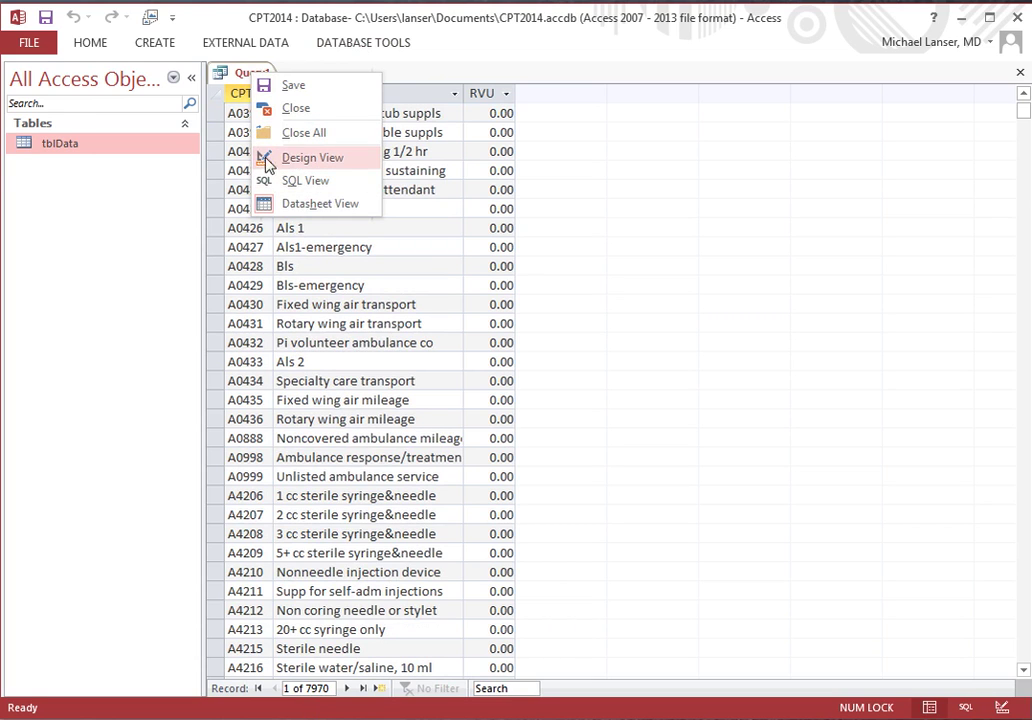
pyautogui.click(246, 80)
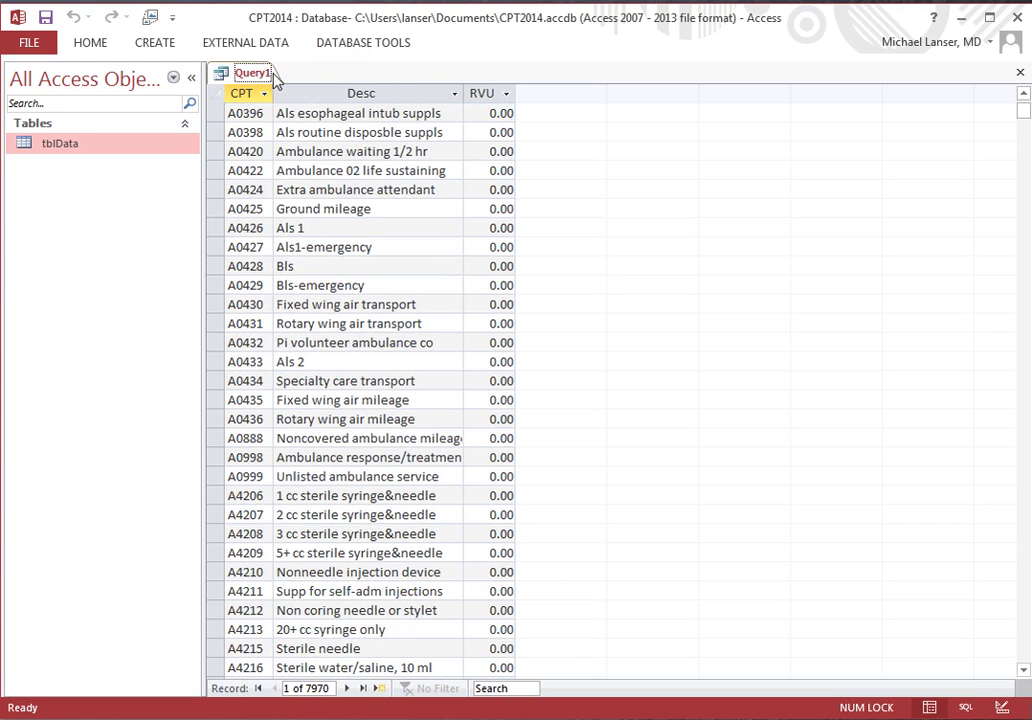
pyautogui.rightClick(247, 78)
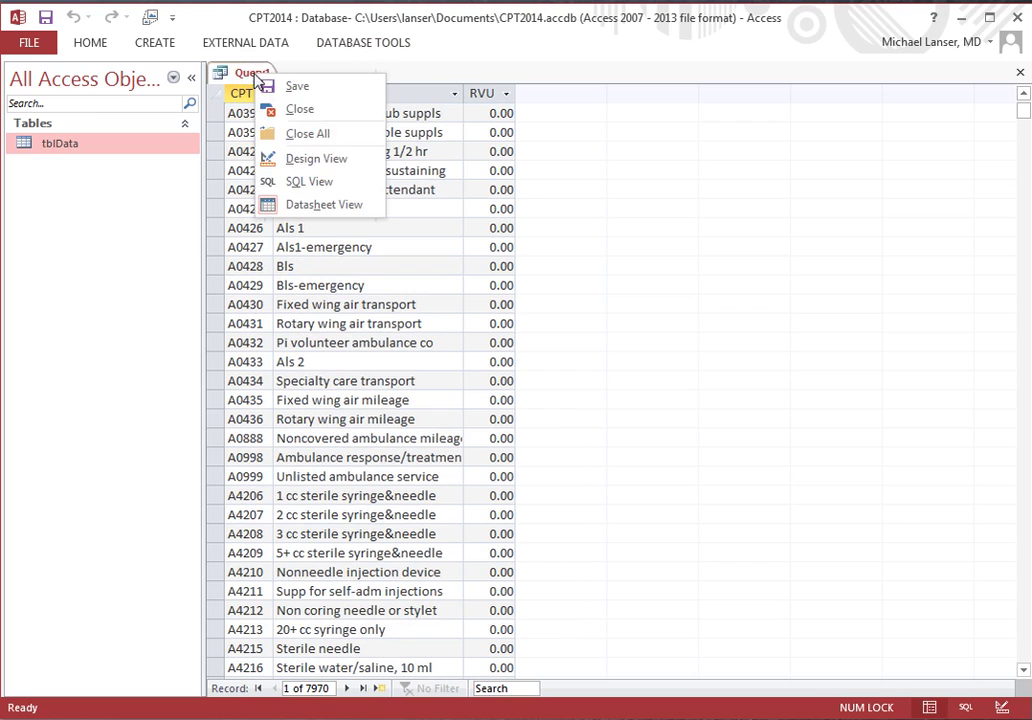
pyautogui.click(310, 160)
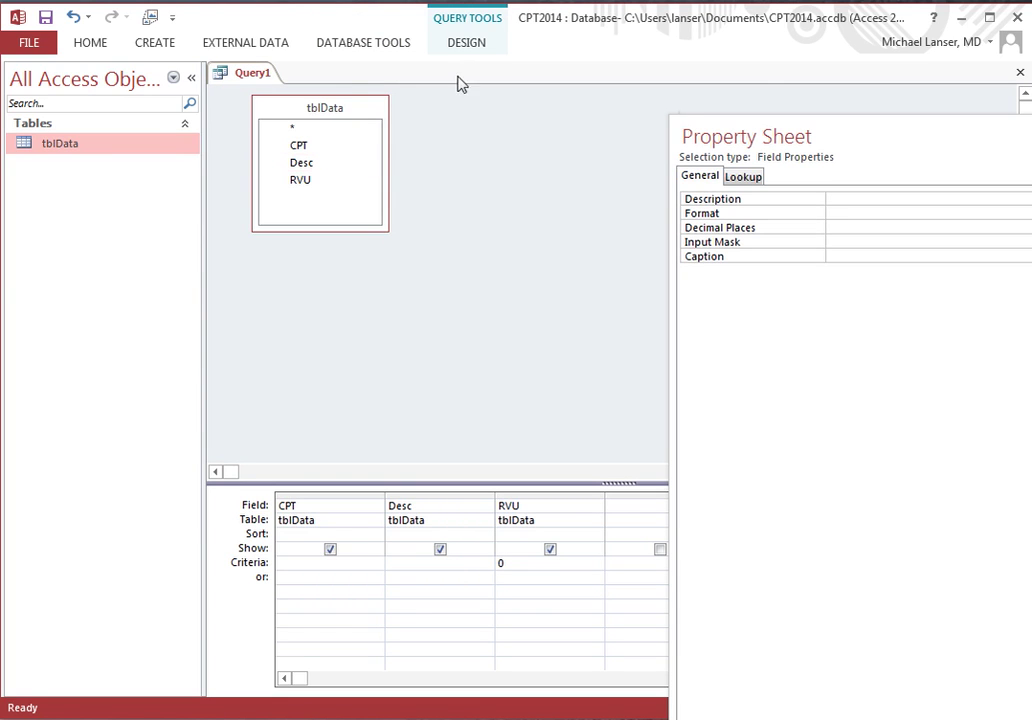
# Make Query1 a Delete query and run it, triggering the 7970-row deletion warning
pyautogui.click(460, 44)
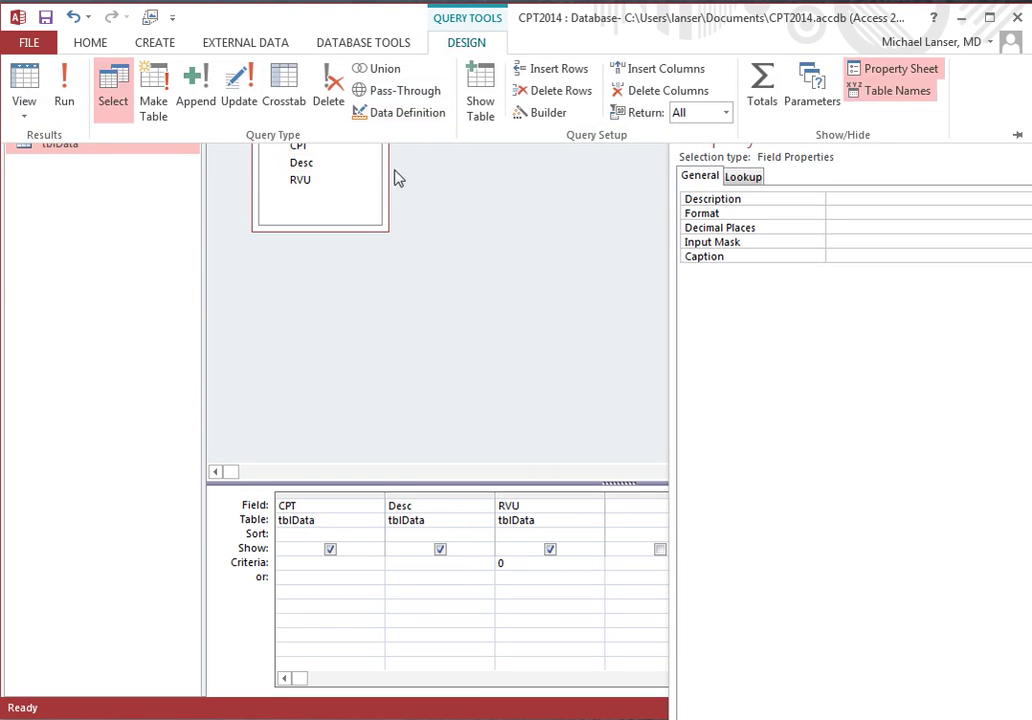
pyautogui.click(335, 100)
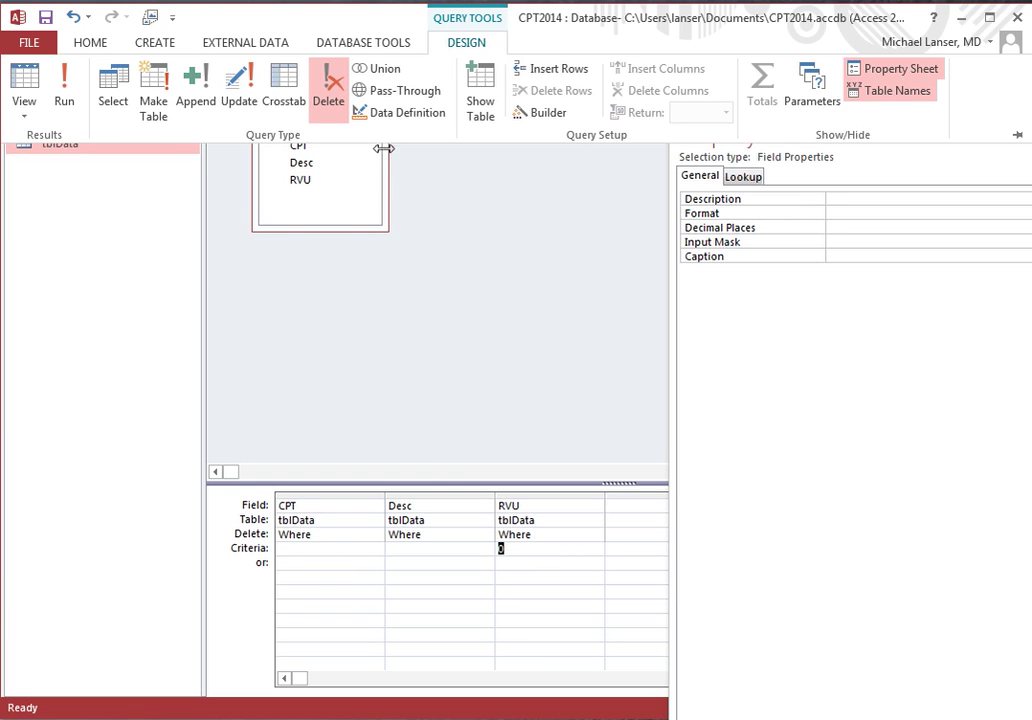
pyautogui.click(64, 86)
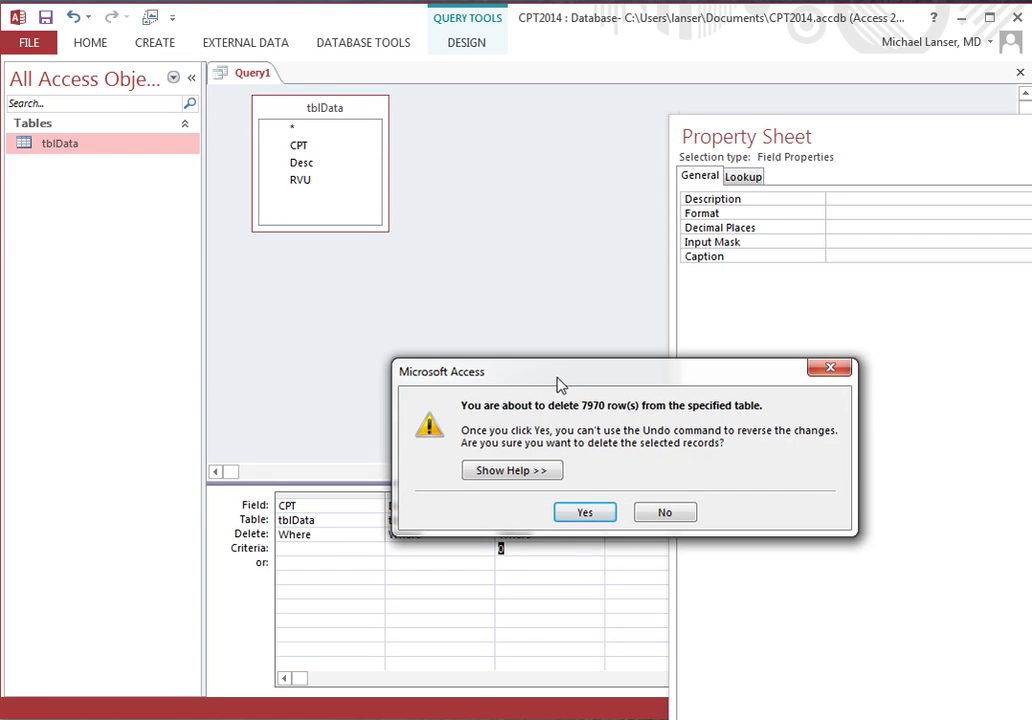
# Confirm deleting the 7970 zero-RVU rows, then close Query1 without saving it
pyautogui.moveTo(560, 385); pyautogui.dragTo(541, 280)
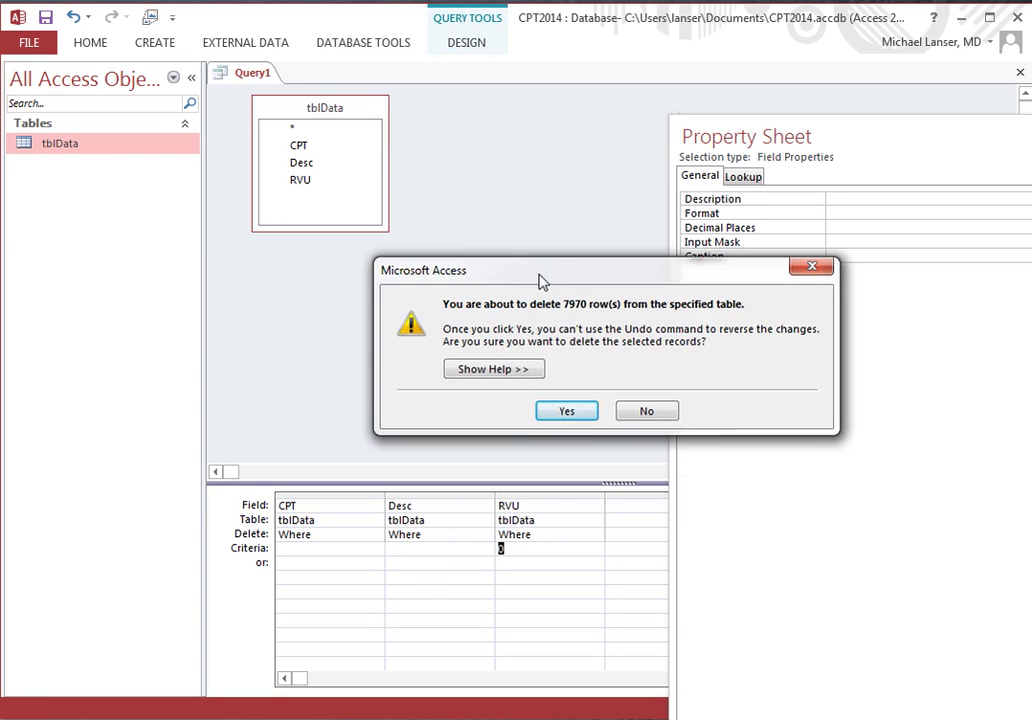
pyautogui.click(566, 408)
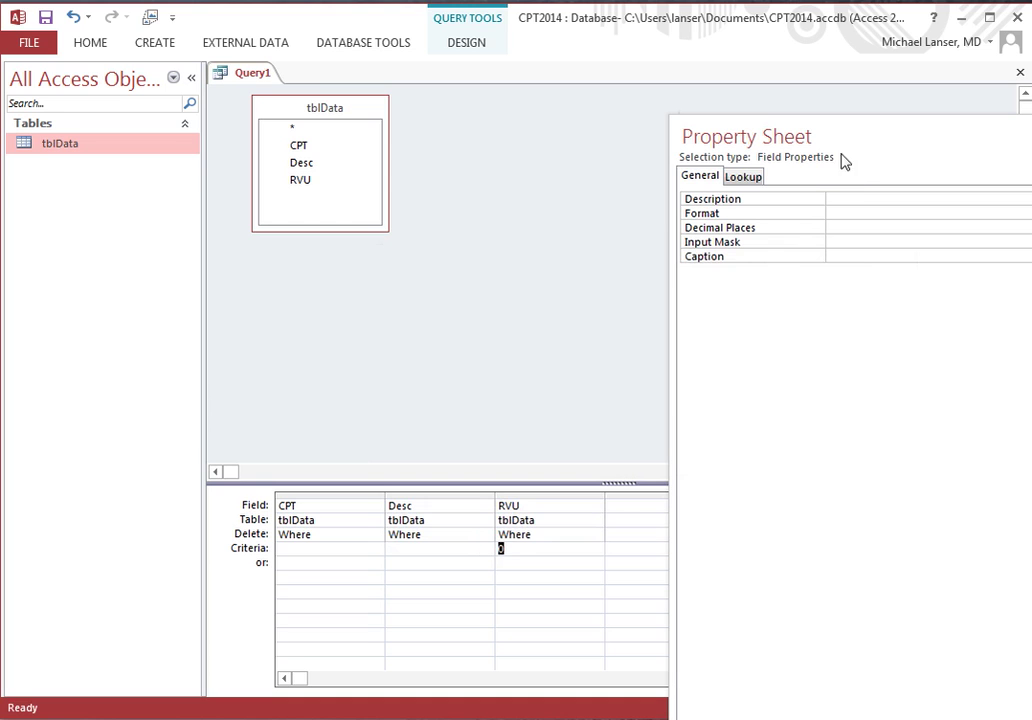
pyautogui.rightClick(255, 76)
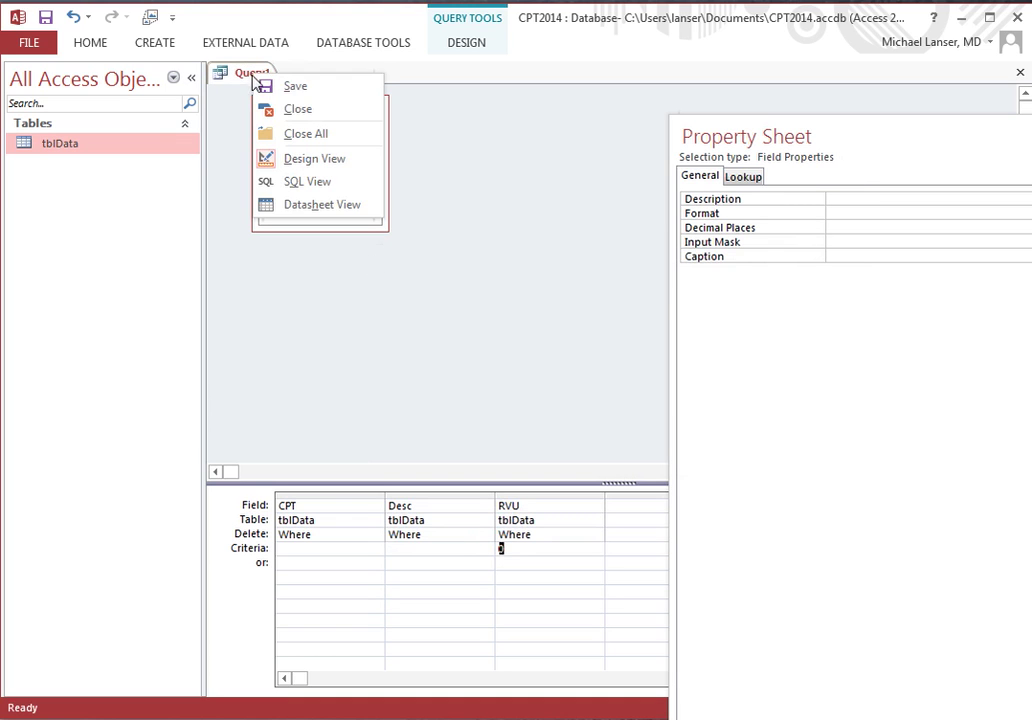
pyautogui.click(297, 112)
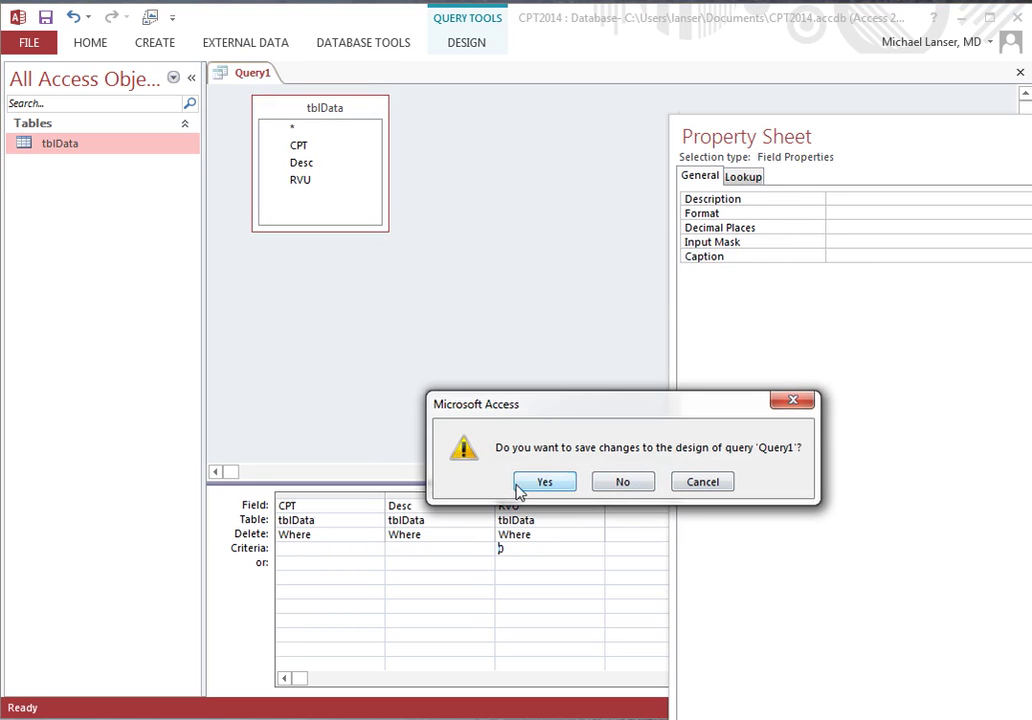
pyautogui.click(624, 482)
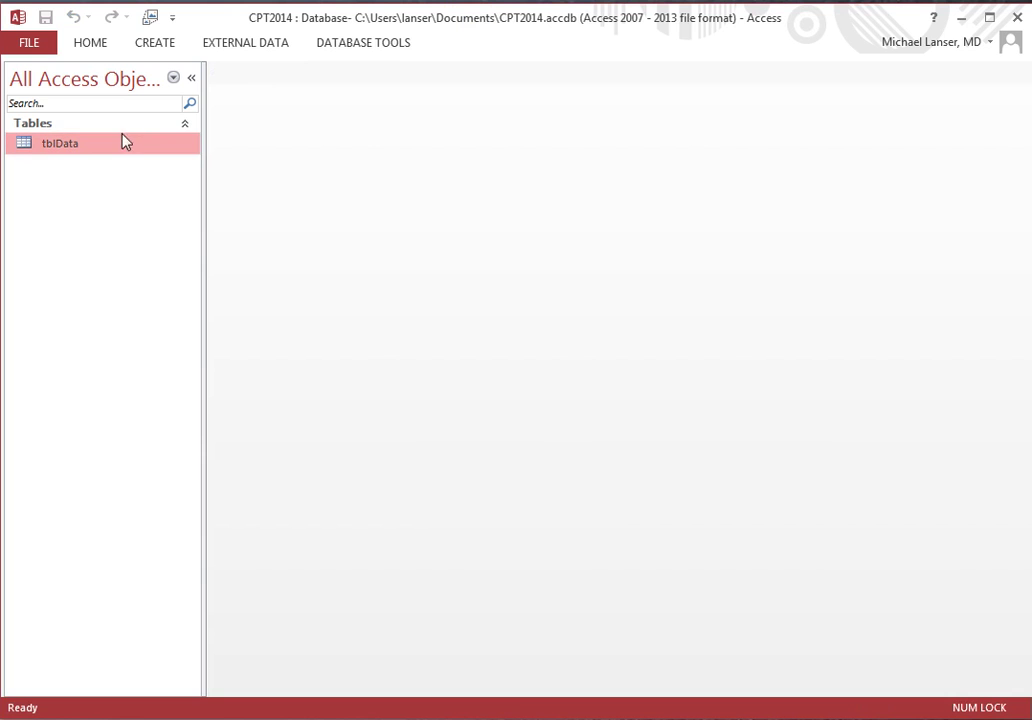
# Open tblData and select the 112 letter-prefixed records from G0101 through Q0091
pyautogui.doubleClick(66, 148)
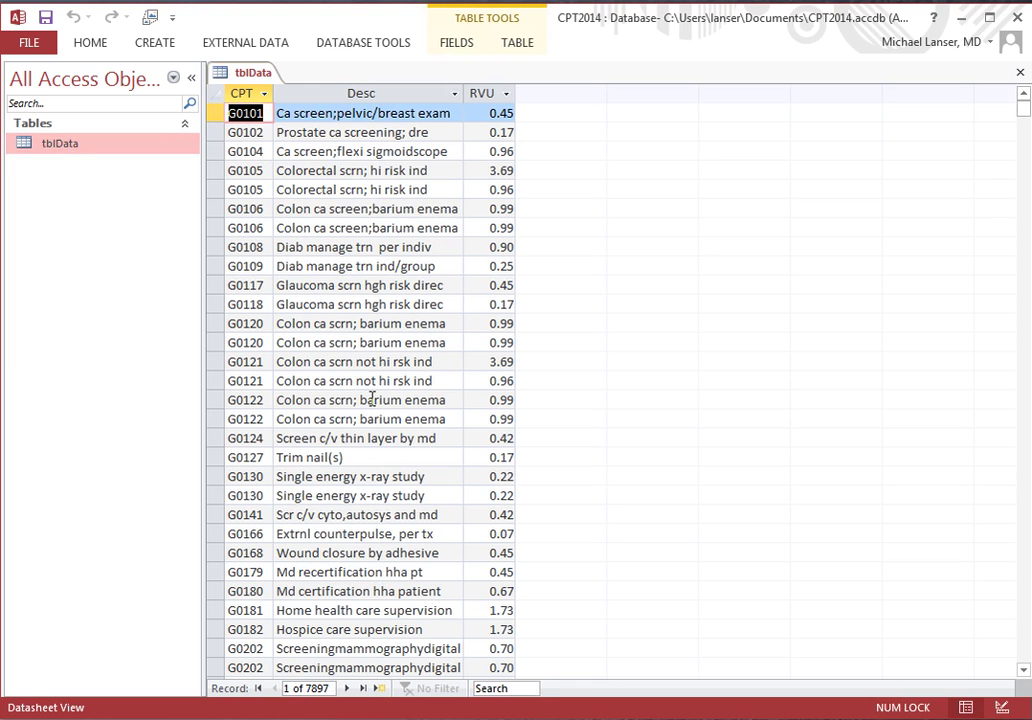
pyautogui.scroll(-12, 369, 378)
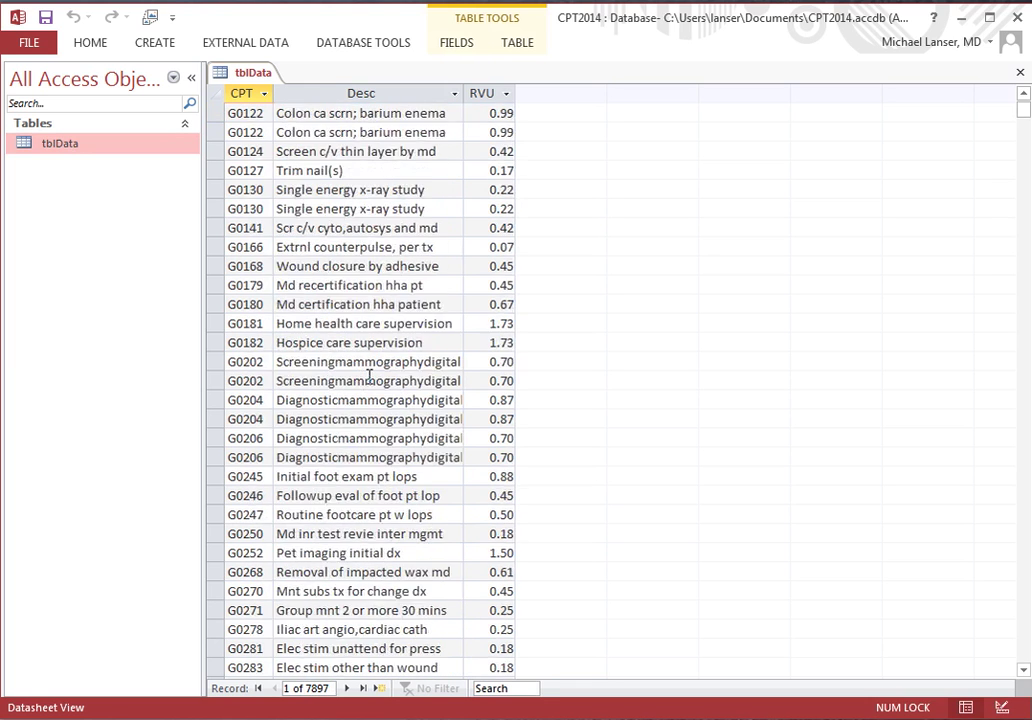
pyautogui.scroll(-19, 369, 380)
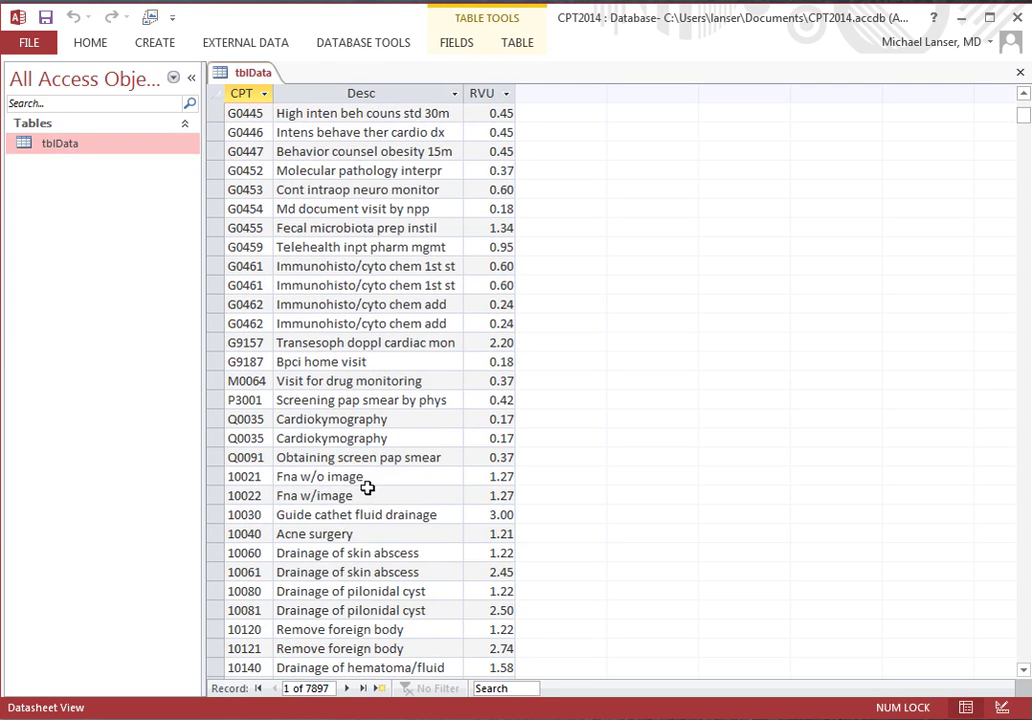
pyautogui.click(217, 456)
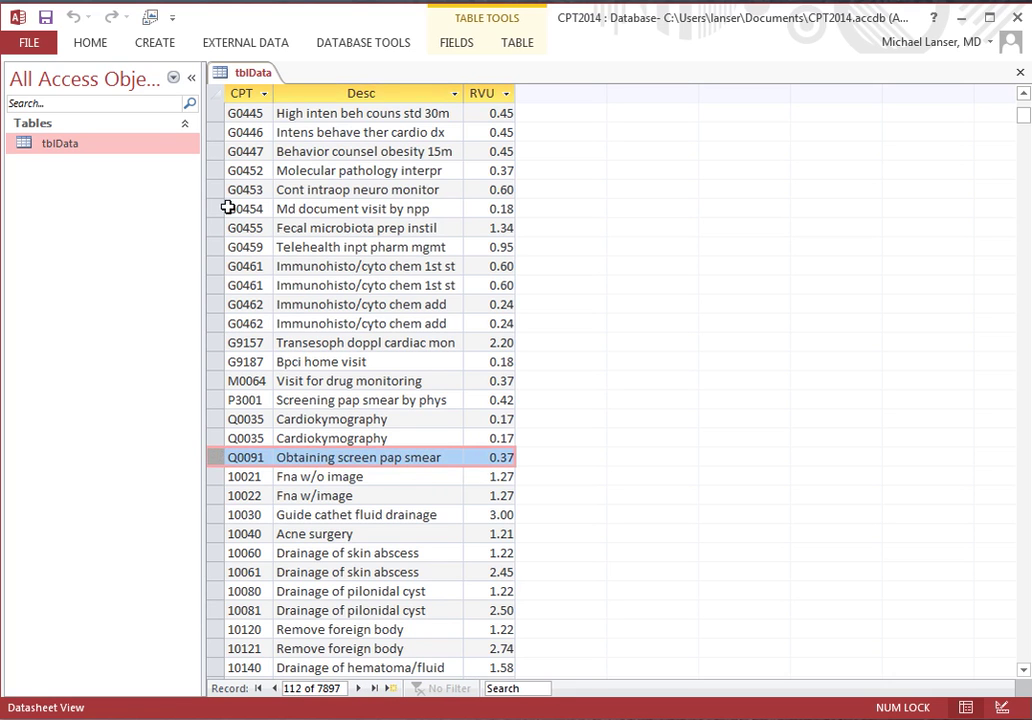
pyautogui.scroll(2, 228, 207)
pyautogui.scroll(-2, 225, 240)
pyautogui.moveTo(214, 457); pyautogui.dragTo(214, 419)
pyautogui.scroll(5, 213, 405)
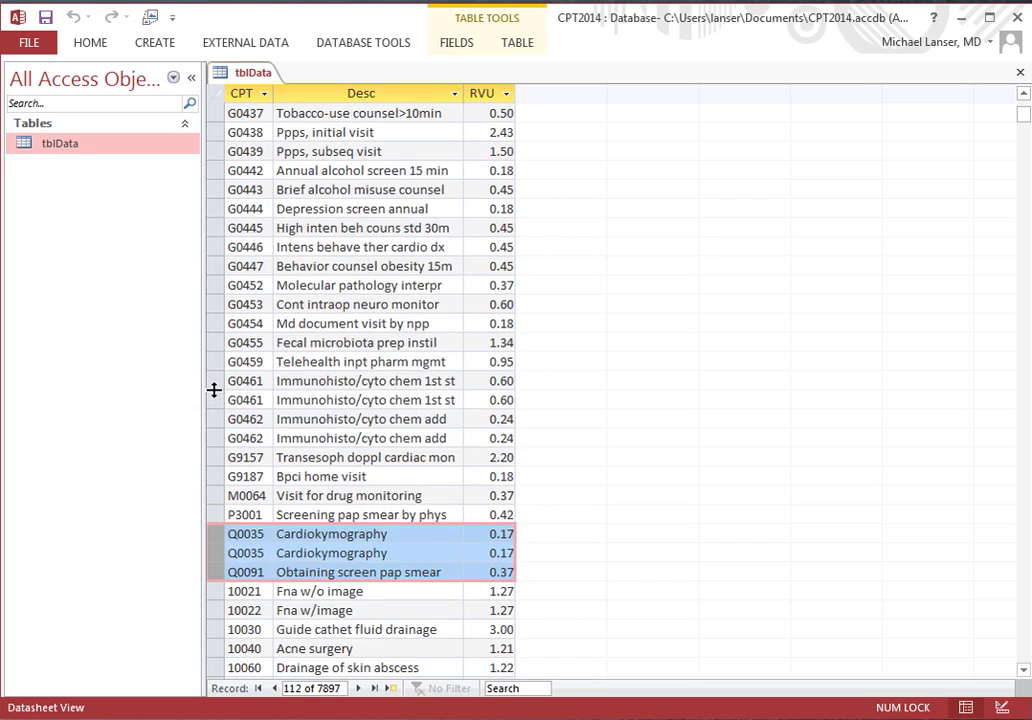
pyautogui.scroll(15, 214, 390)
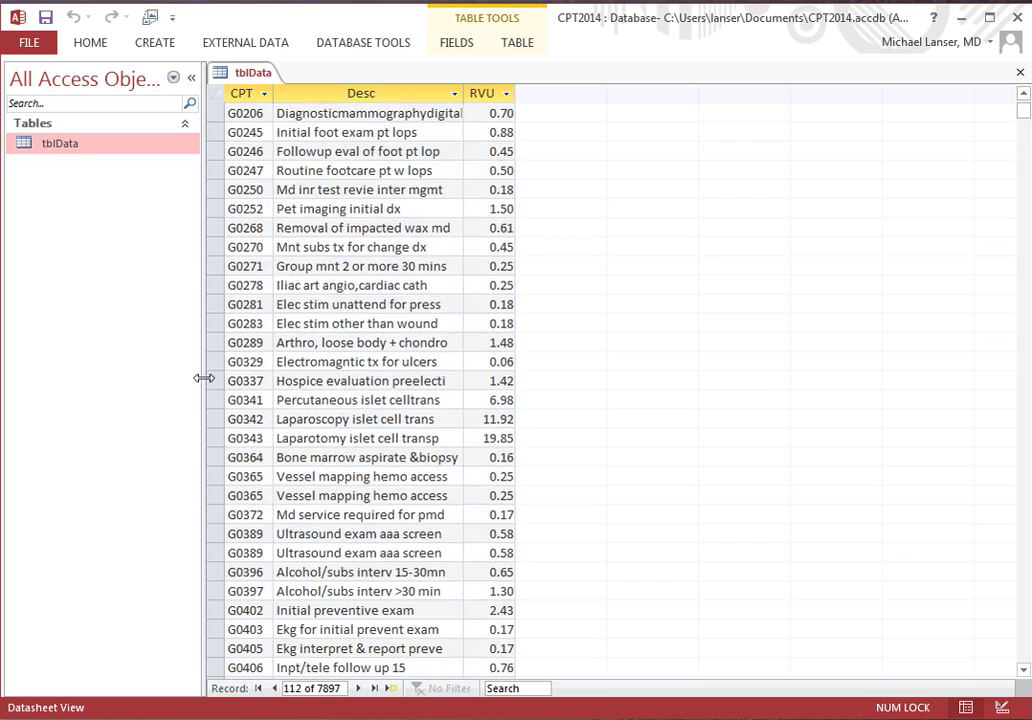
pyautogui.scroll(8, 203, 378)
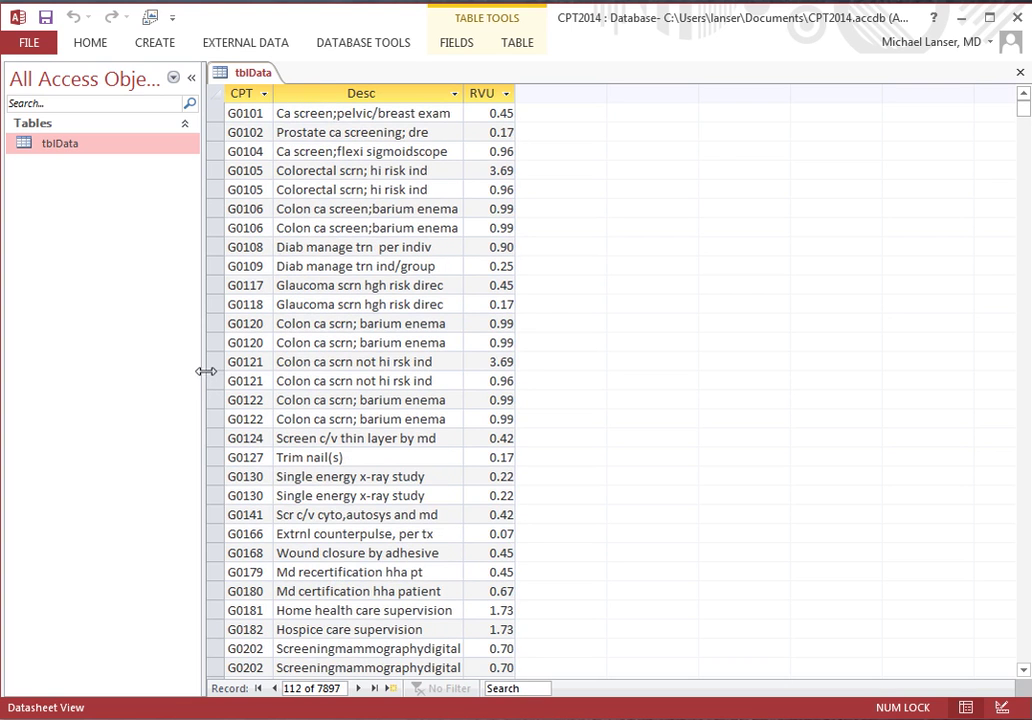
pyautogui.hotkey('ctrl', 'a')
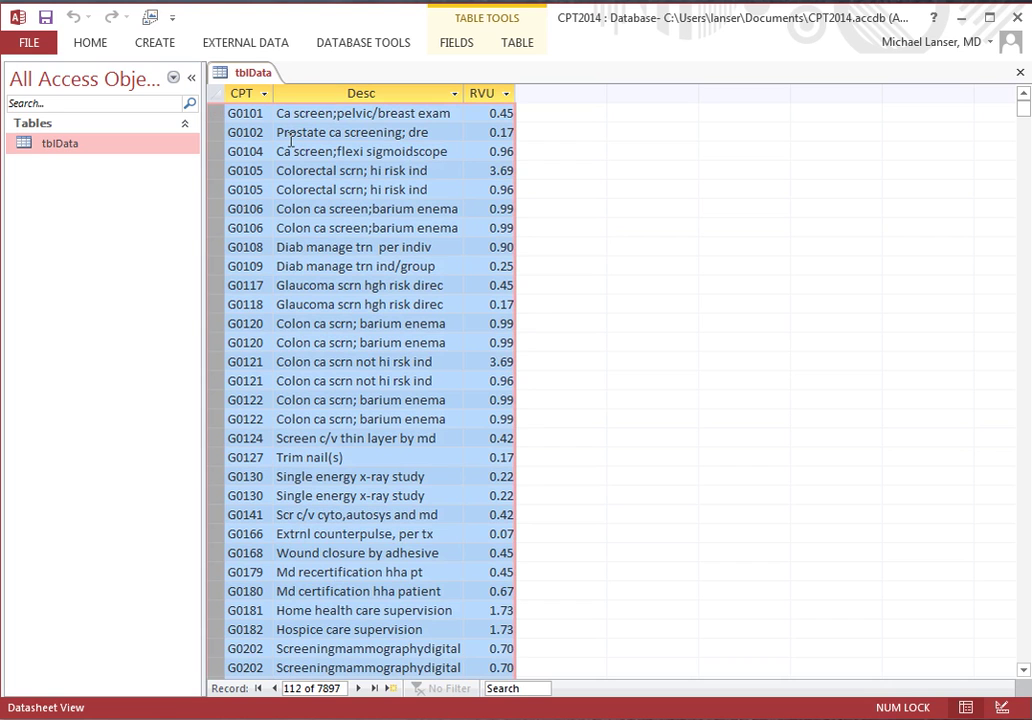
pyautogui.rightClick(322, 152)
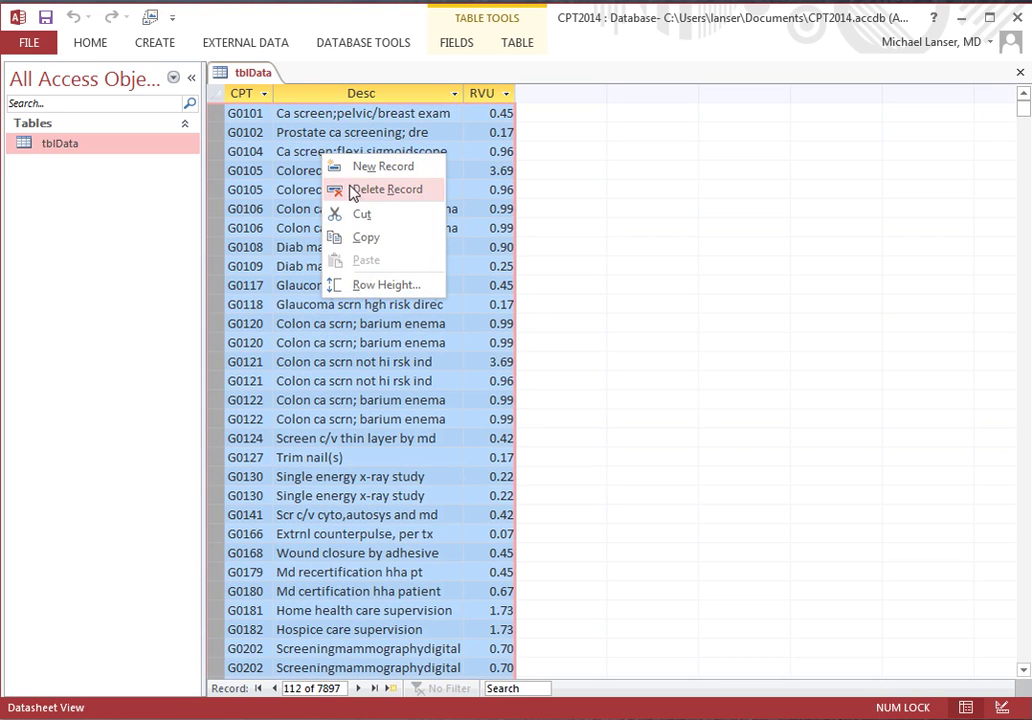
pyautogui.click(347, 189)
pyautogui.moveTo(574, 399); pyautogui.dragTo(457, 196)
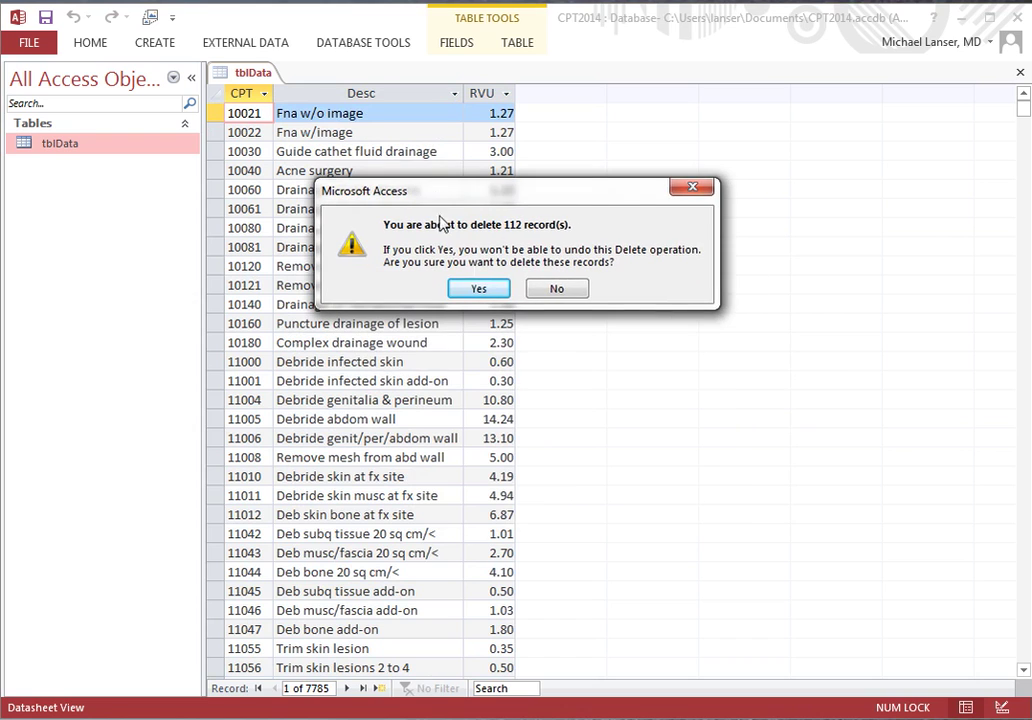
pyautogui.click(479, 289)
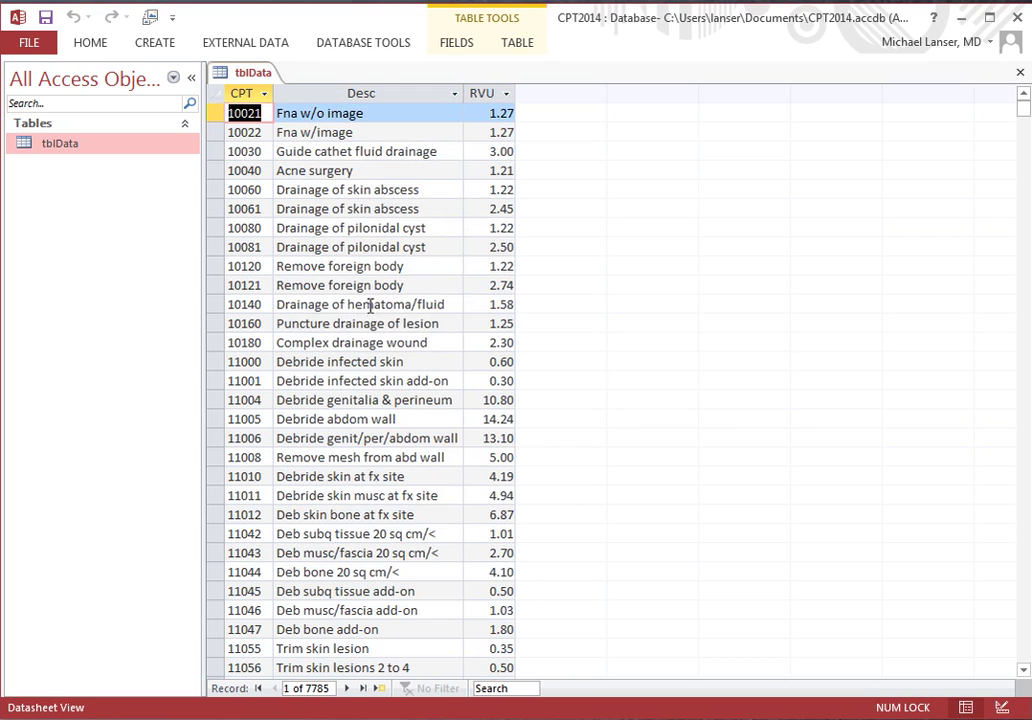
pyautogui.scroll(-2, 365, 359)
pyautogui.scroll(2, 365, 359)
pyautogui.scroll(-8, 365, 359)
pyautogui.scroll(-5, 363, 360)
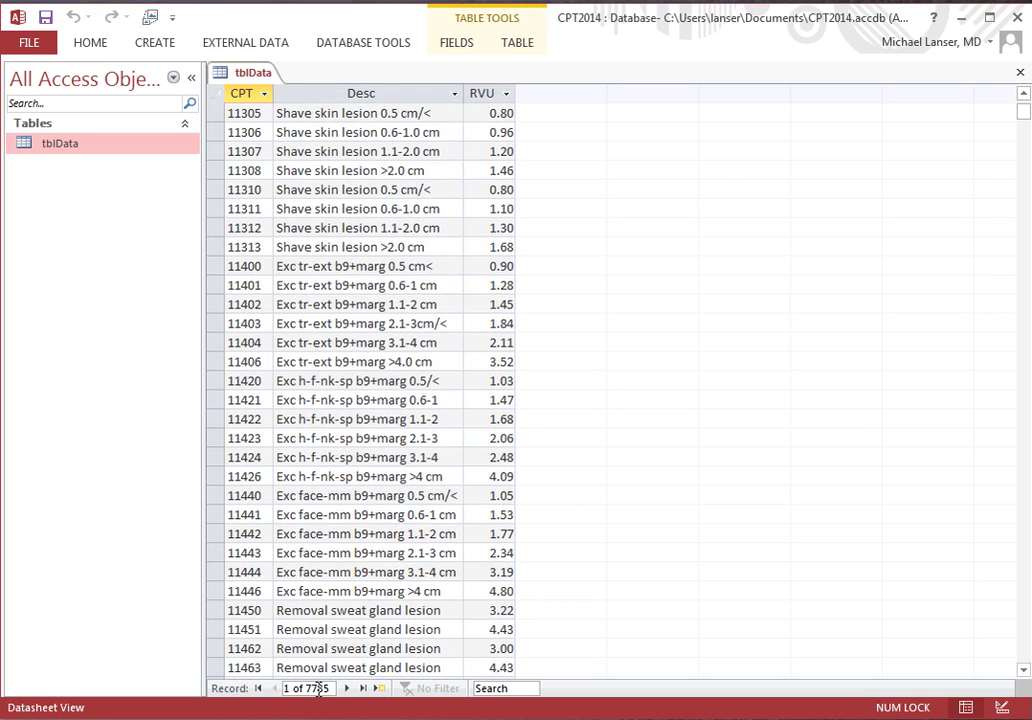
pyautogui.scroll(-9, 408, 419)
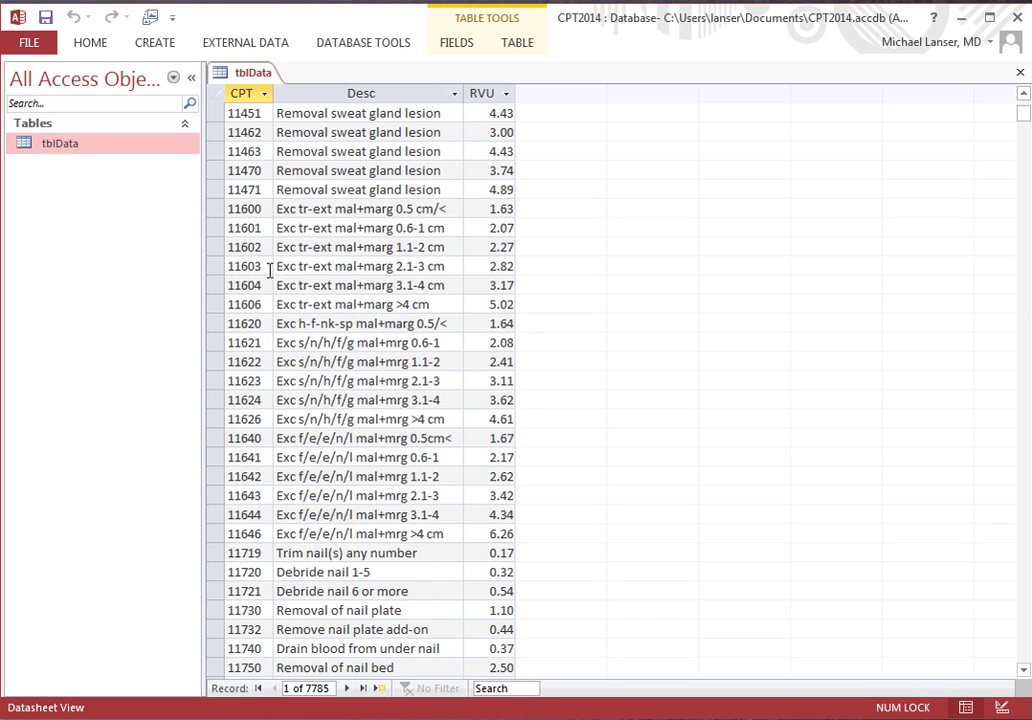
pyautogui.scroll(-4, 255, 300)
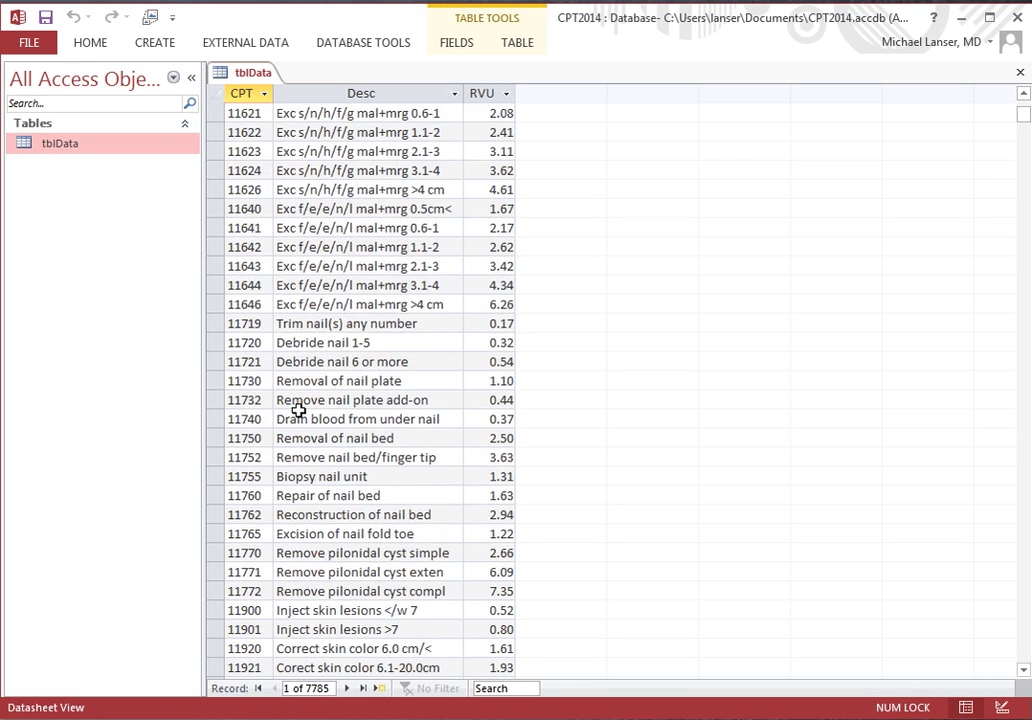
pyautogui.scroll(-7, 295, 440)
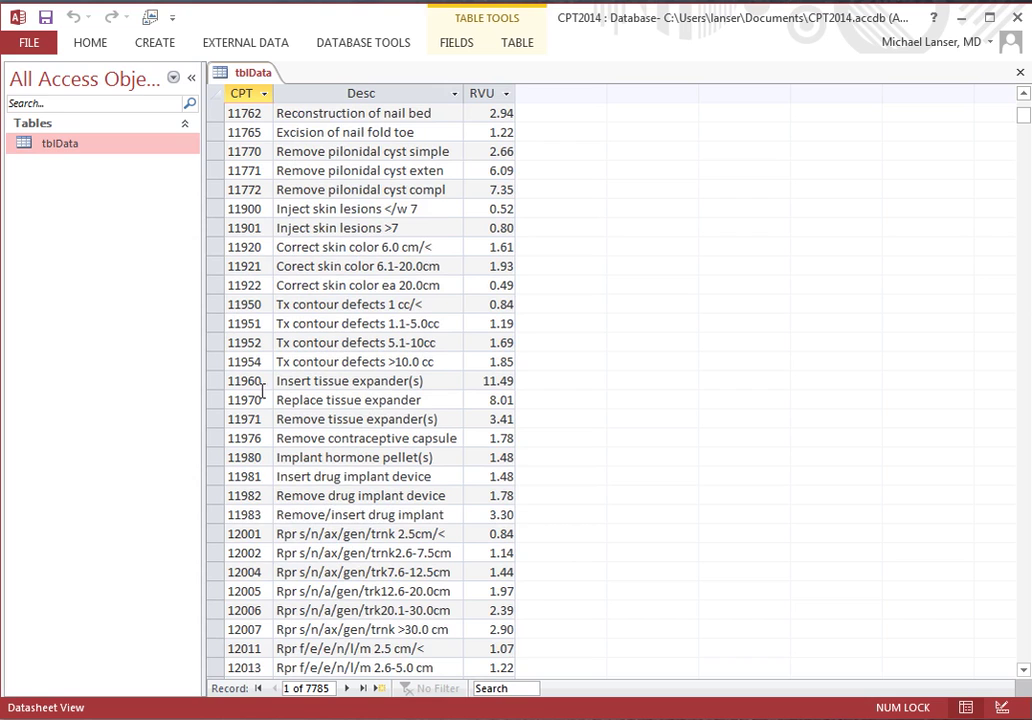
pyautogui.rightClick(241, 73)
pyautogui.click(280, 88)
# Save and close the tblData table
pyautogui.rightClick(255, 78)
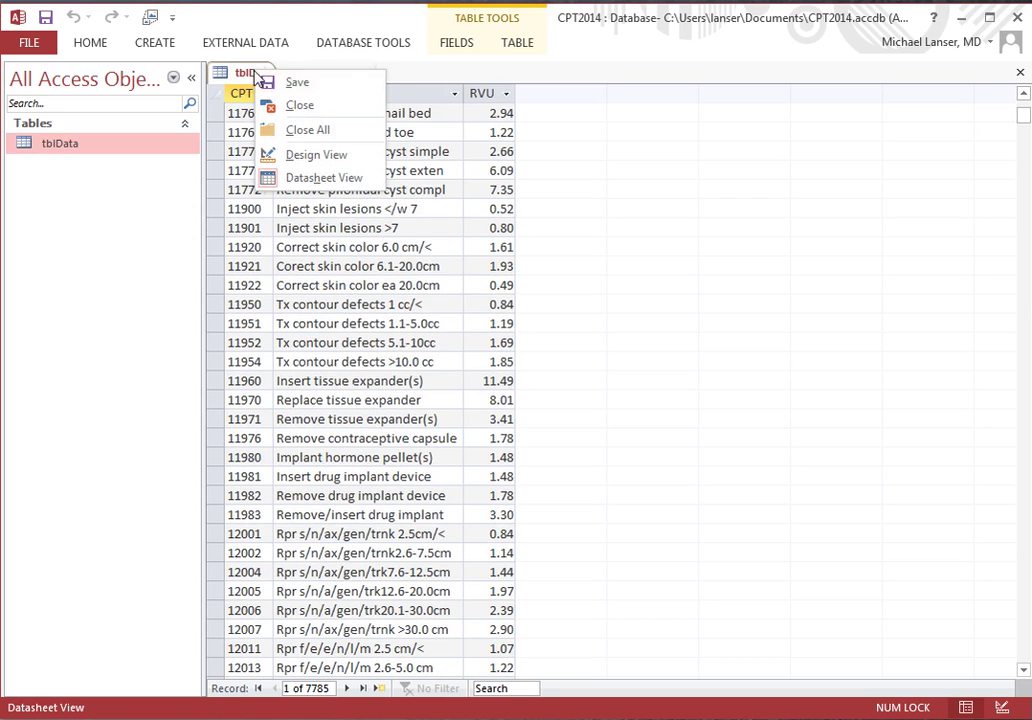
pyautogui.click(285, 88)
pyautogui.rightClick(255, 78)
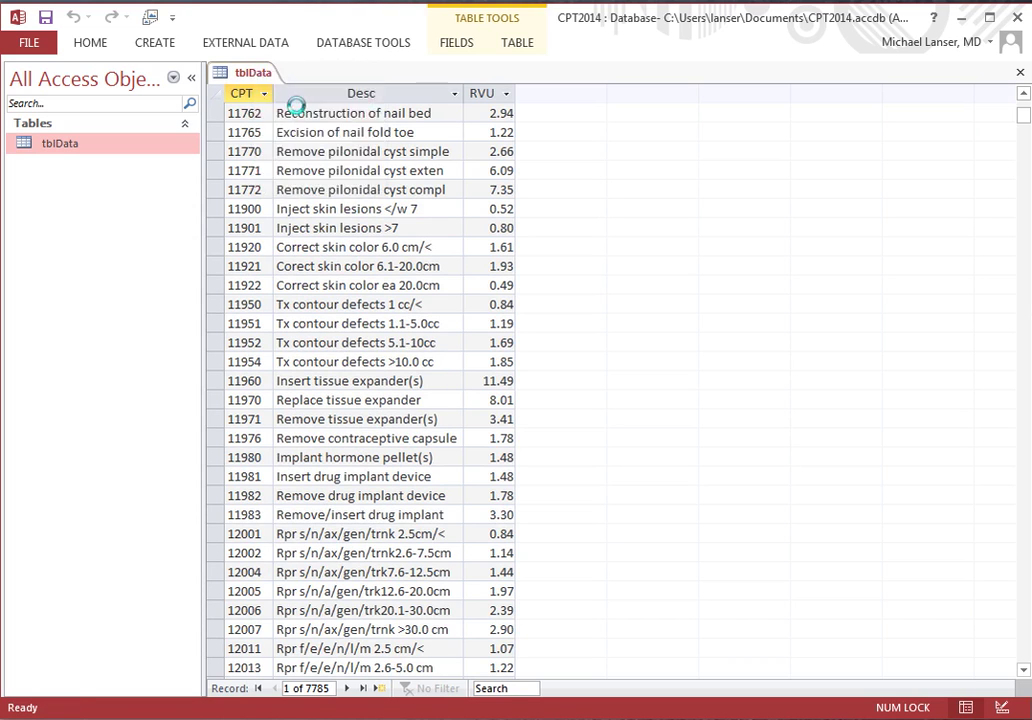
pyautogui.click(320, 106)
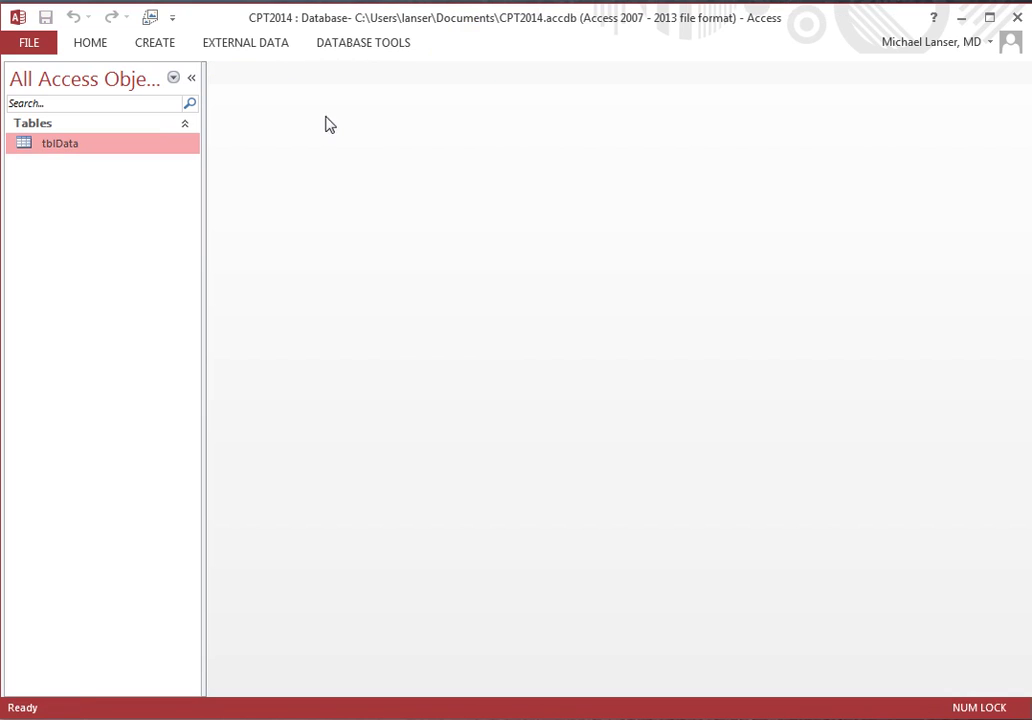
# Copy tblData from the Navigation Pane so it can be pasted
pyautogui.rightClick(76, 148)
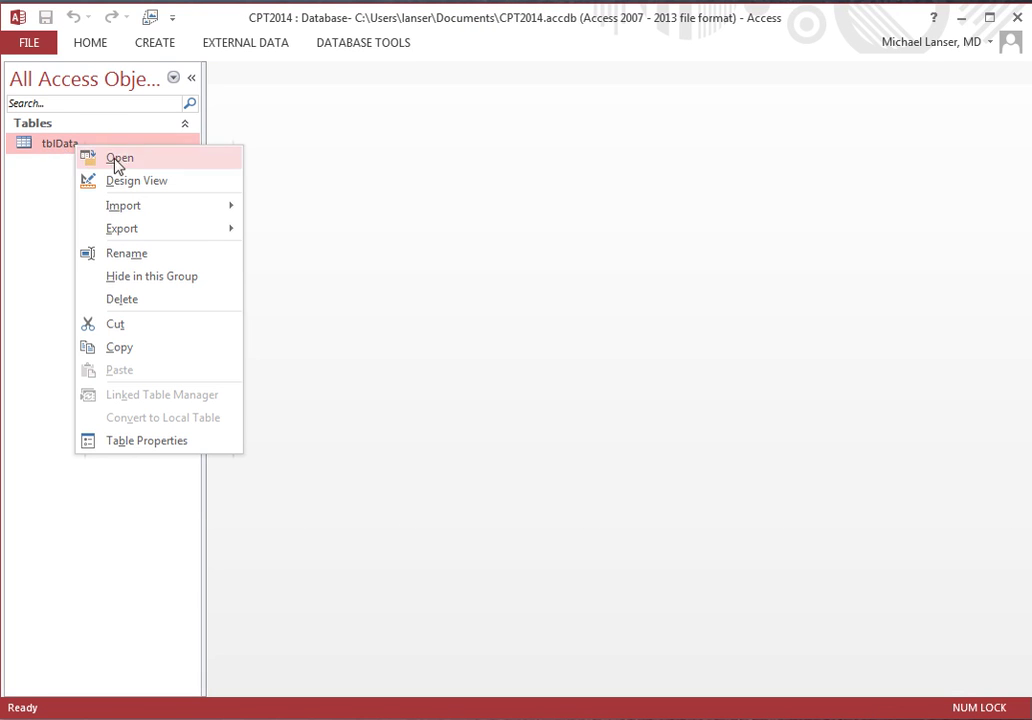
pyautogui.click(134, 350)
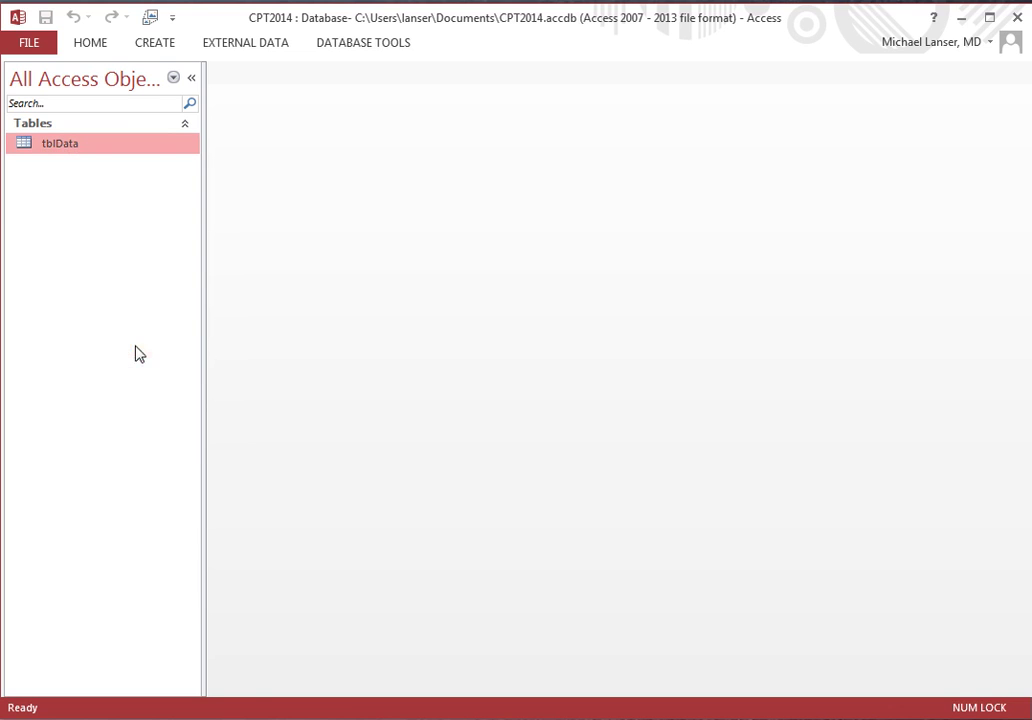
pyautogui.rightClick(82, 174)
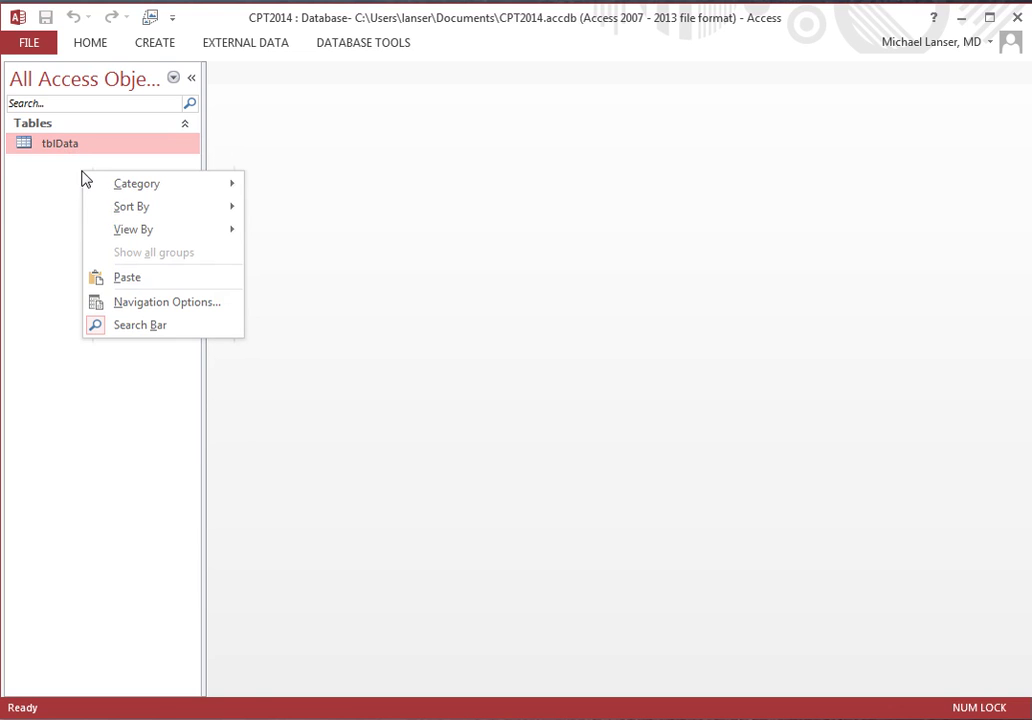
# Paste tblData as a Structure Only table named Copy Of tblData
pyautogui.click(100, 279)
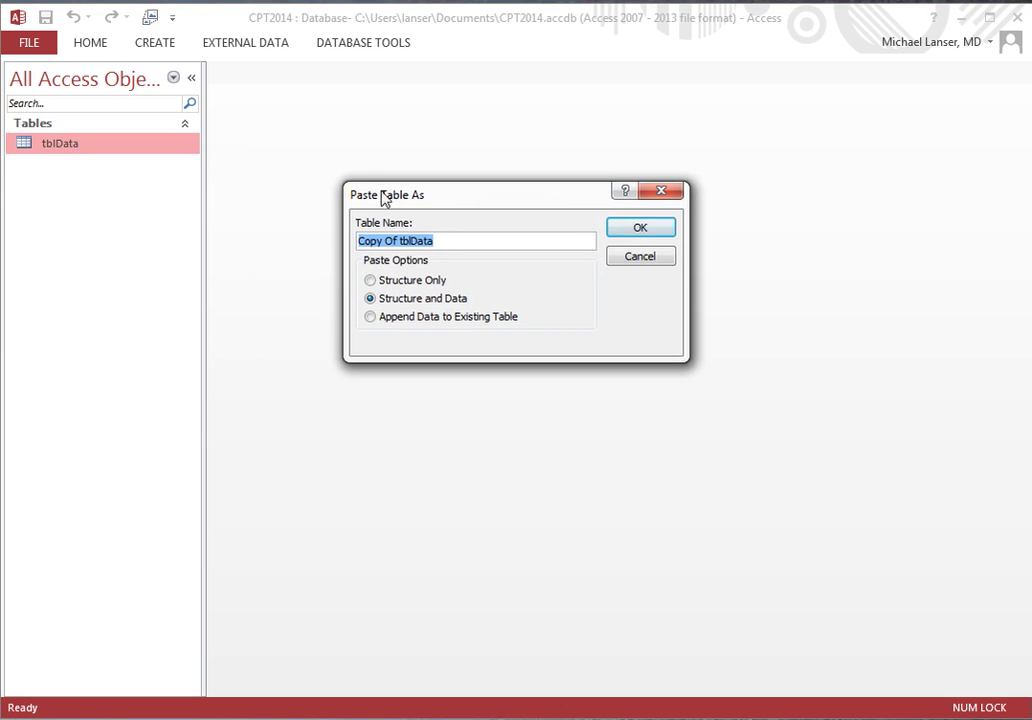
pyautogui.moveTo(405, 201); pyautogui.dragTo(275, 101)
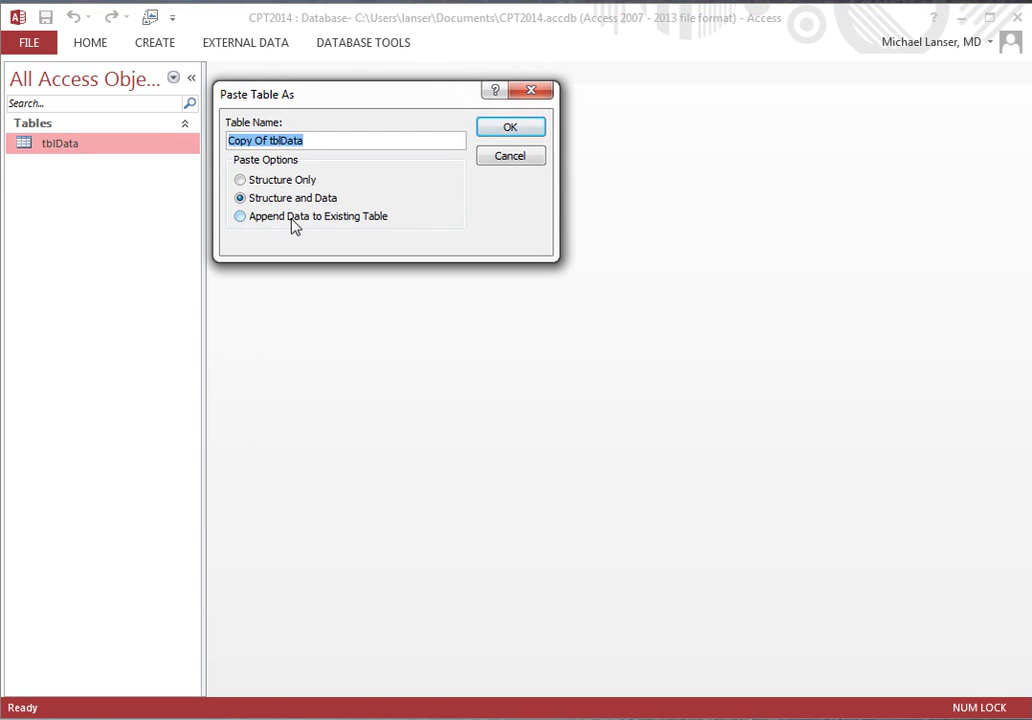
pyautogui.click(241, 181)
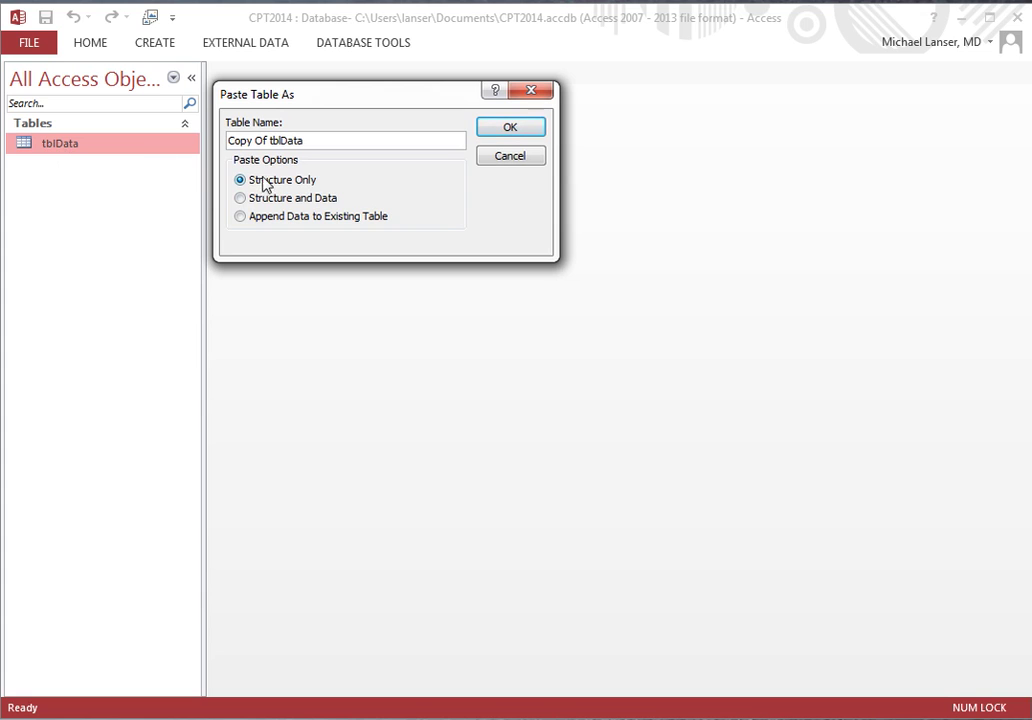
pyautogui.click(509, 130)
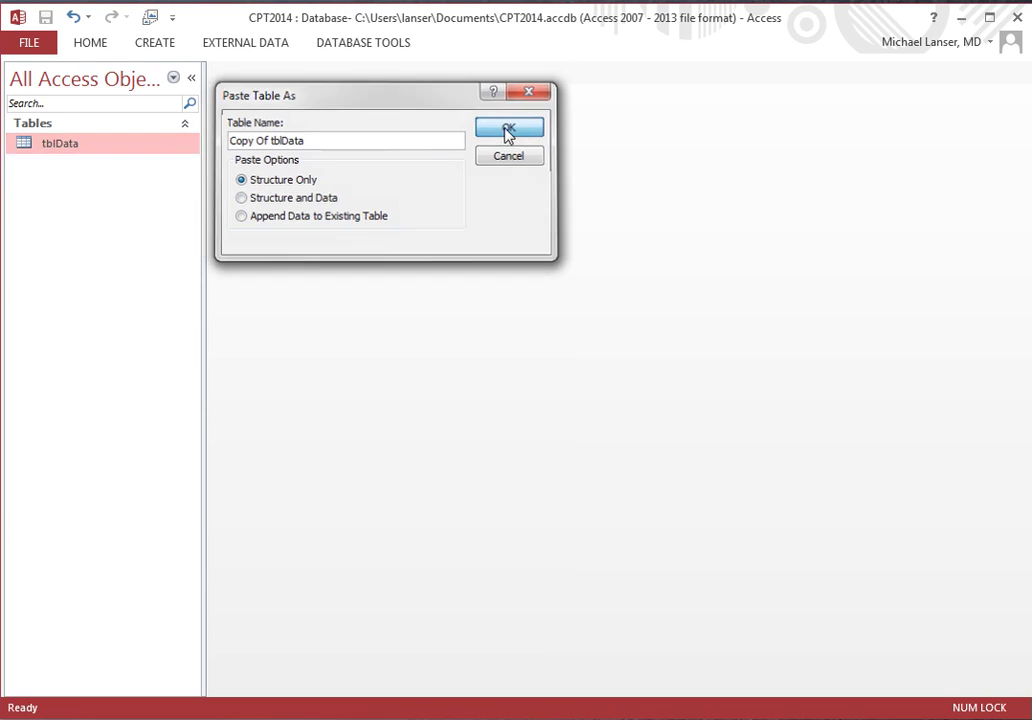
# Open Copy Of tblData to confirm it is empty, then close it
pyautogui.click(66, 146)
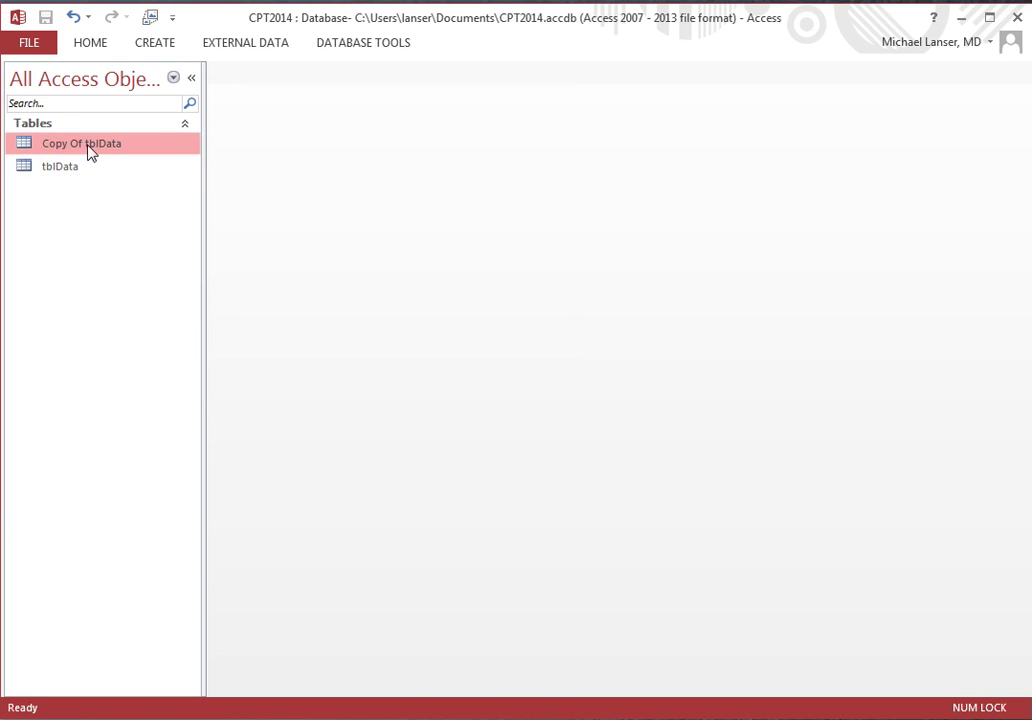
pyautogui.doubleClick(97, 150)
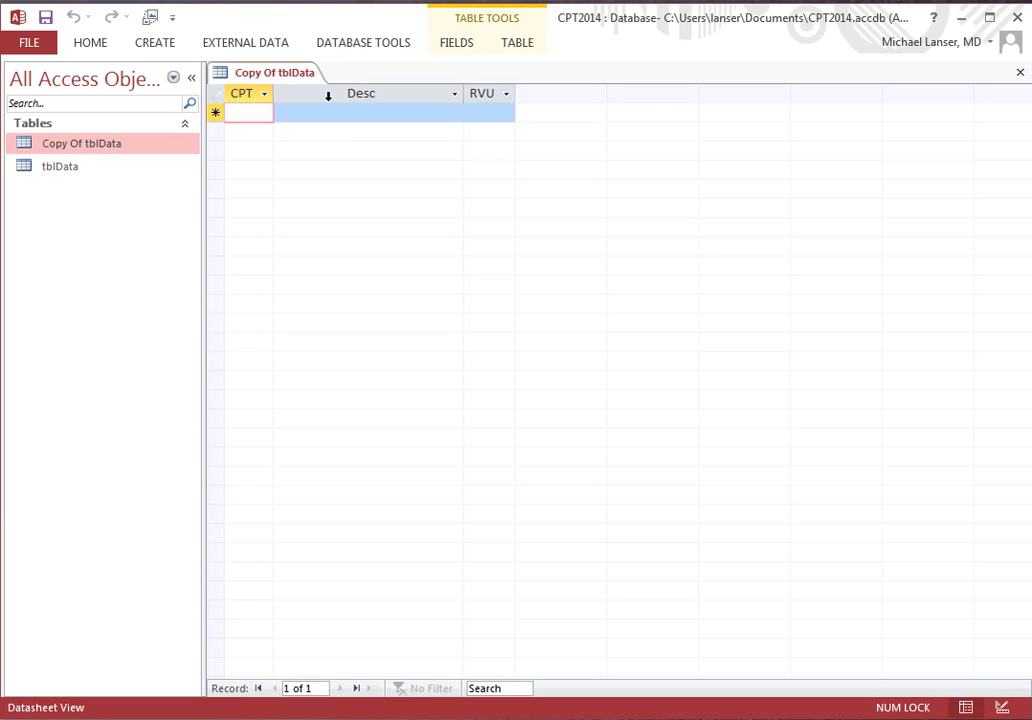
pyautogui.rightClick(268, 84)
pyautogui.click(318, 110)
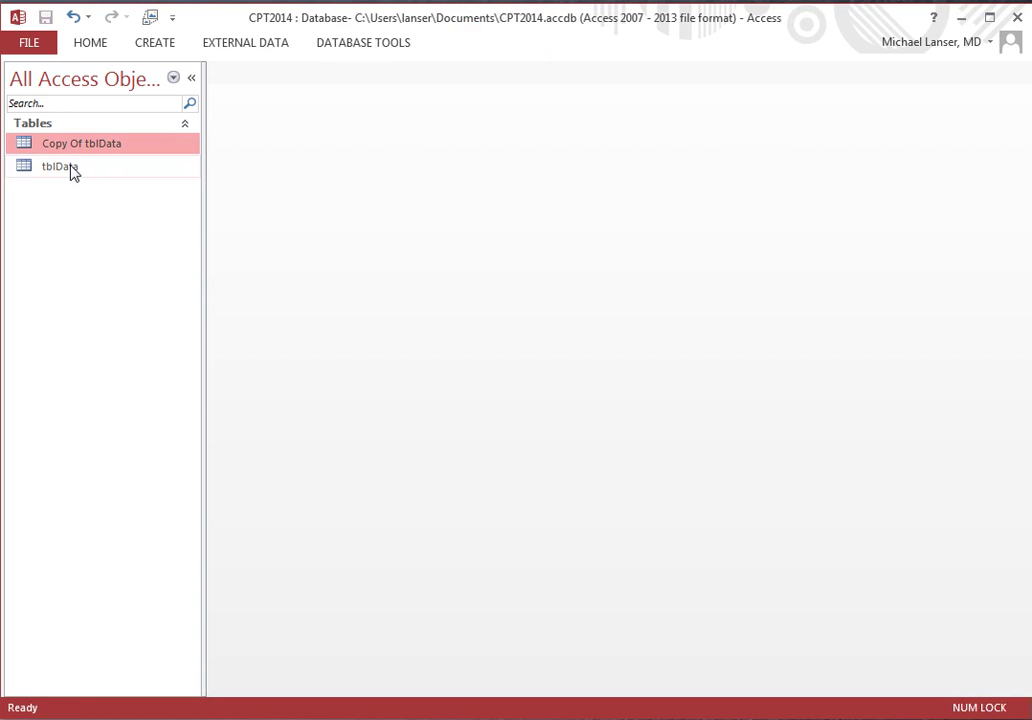
# Open Copy Of tblData in Design View and select the CPT field row
pyautogui.doubleClick(96, 147)
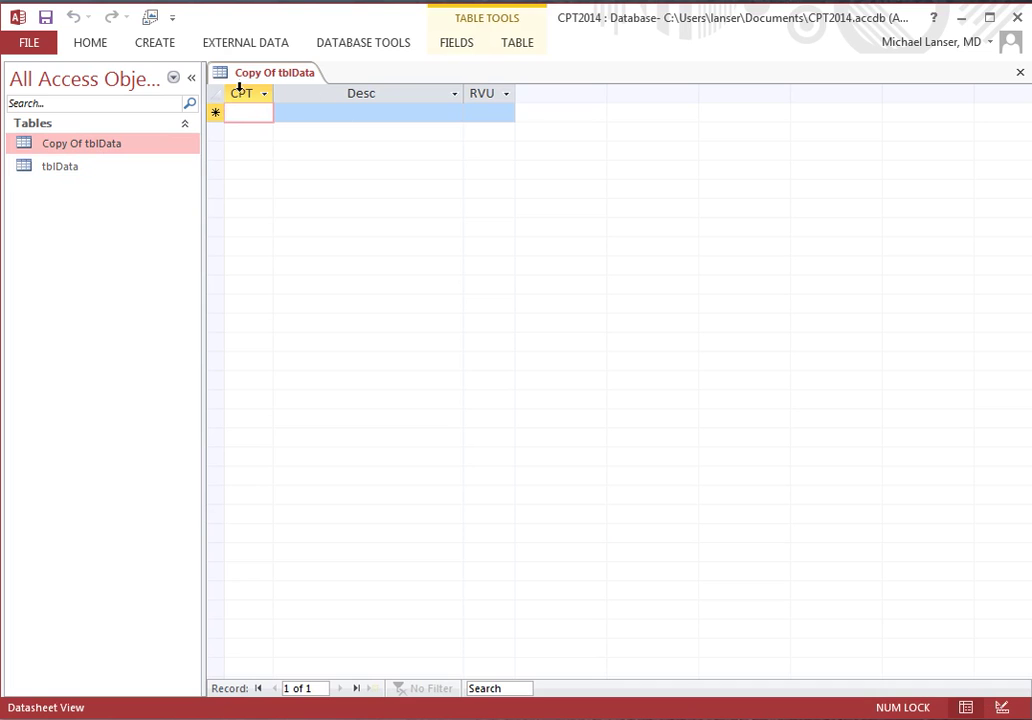
pyautogui.rightClick(258, 72)
pyautogui.click(315, 158)
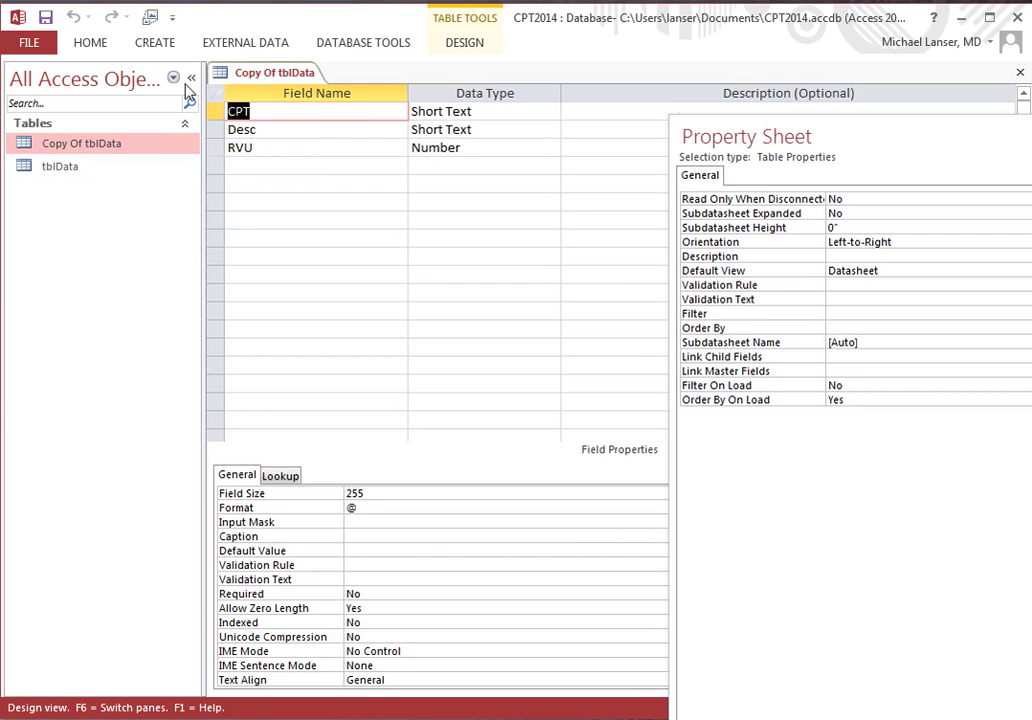
pyautogui.click(215, 111)
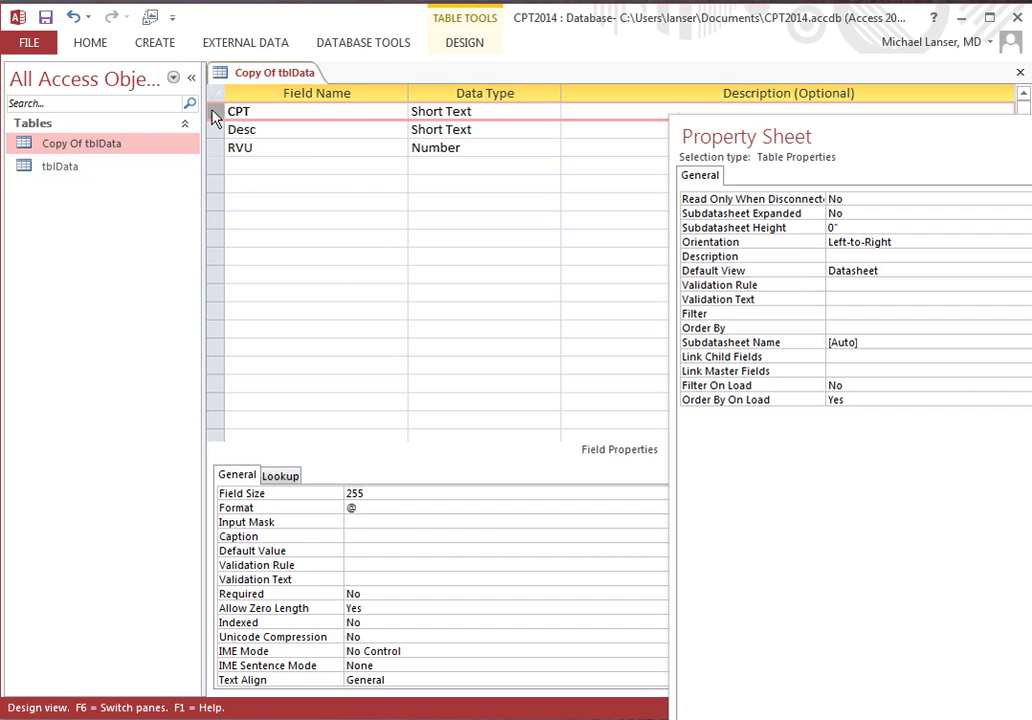
pyautogui.click(97, 47)
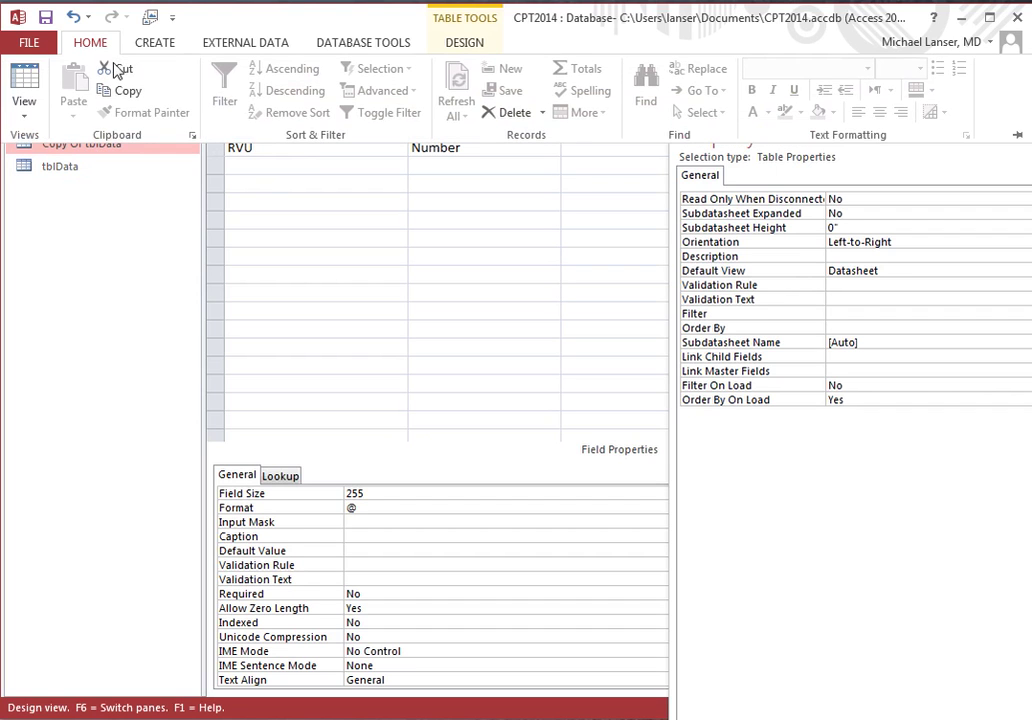
pyautogui.click(222, 127)
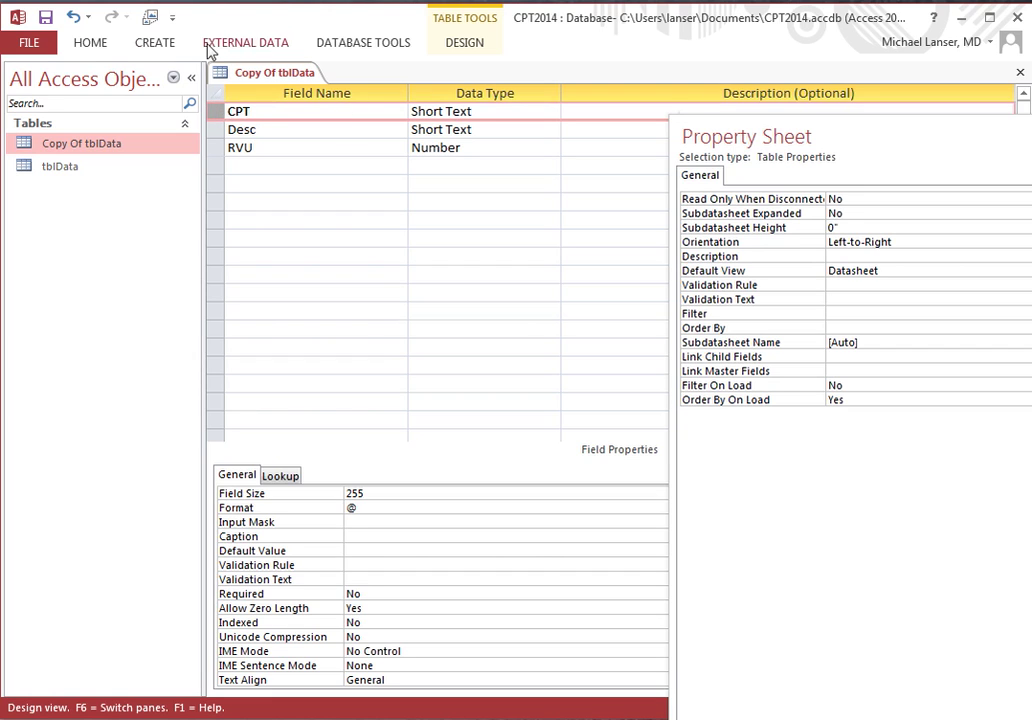
# Set CPT as the primary key, then close the table and save the design
pyautogui.rightClick(218, 113)
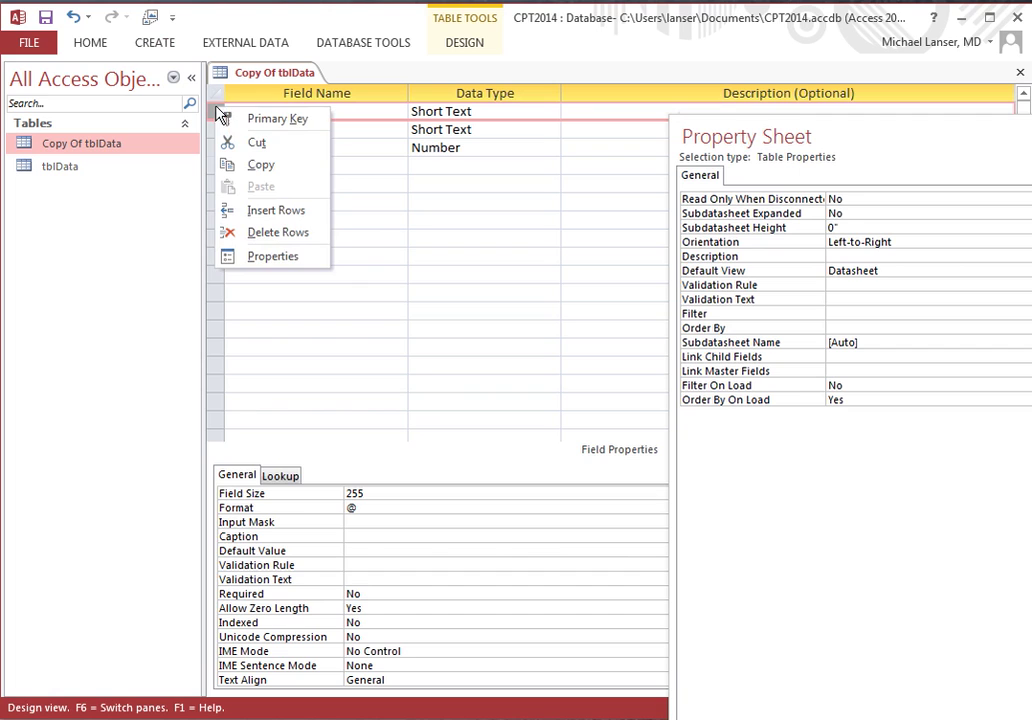
pyautogui.click(250, 119)
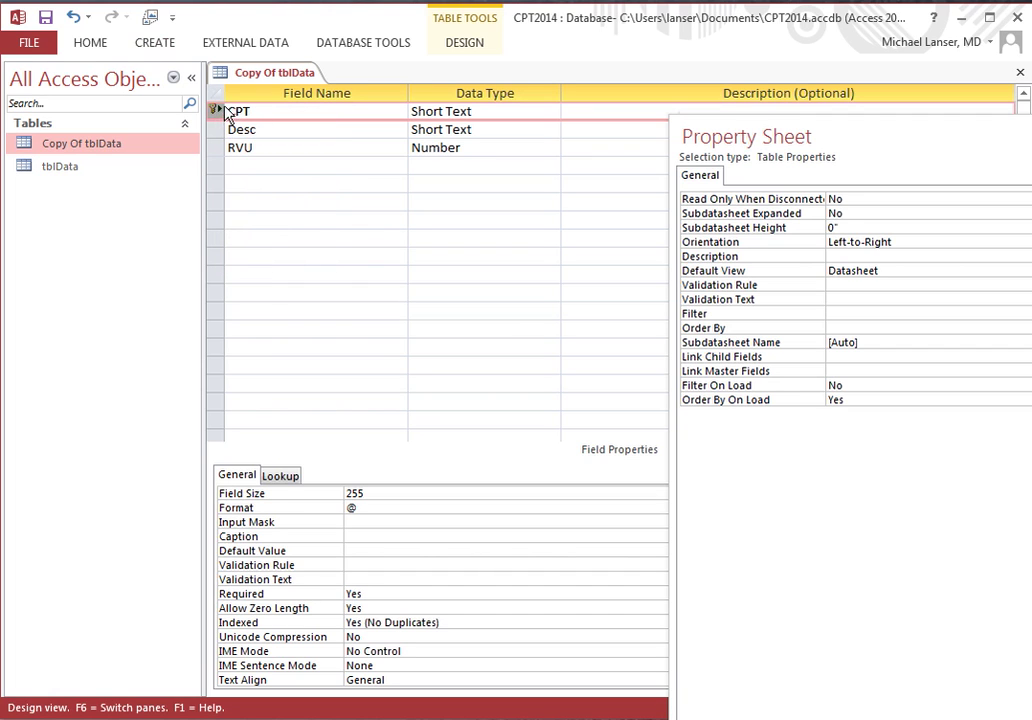
pyautogui.click(280, 166)
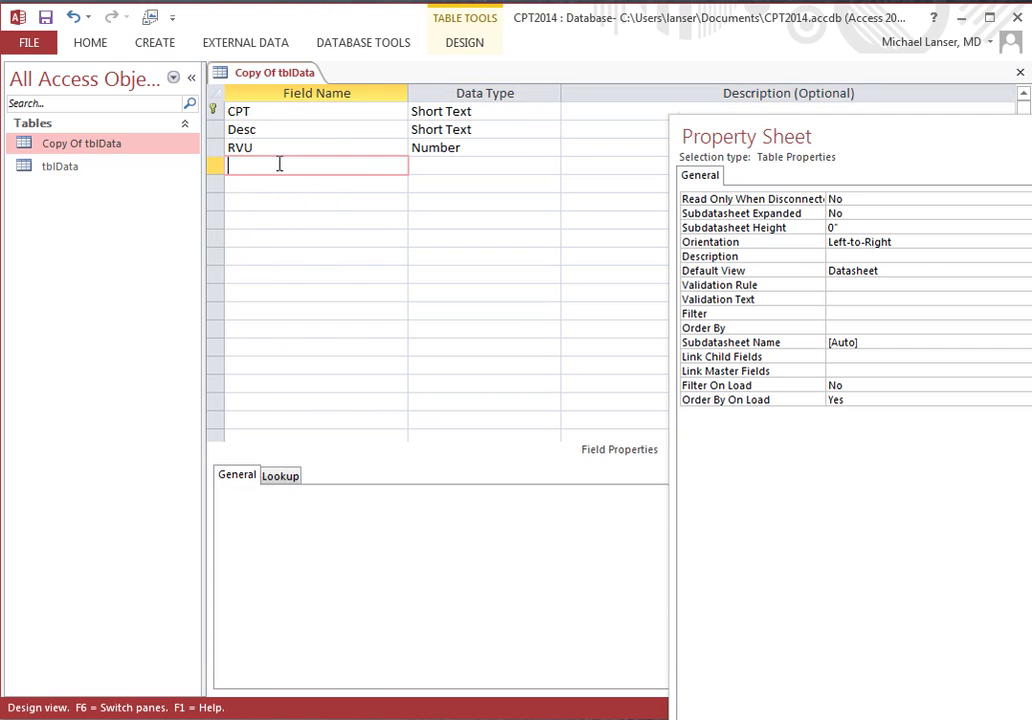
pyautogui.rightClick(287, 79)
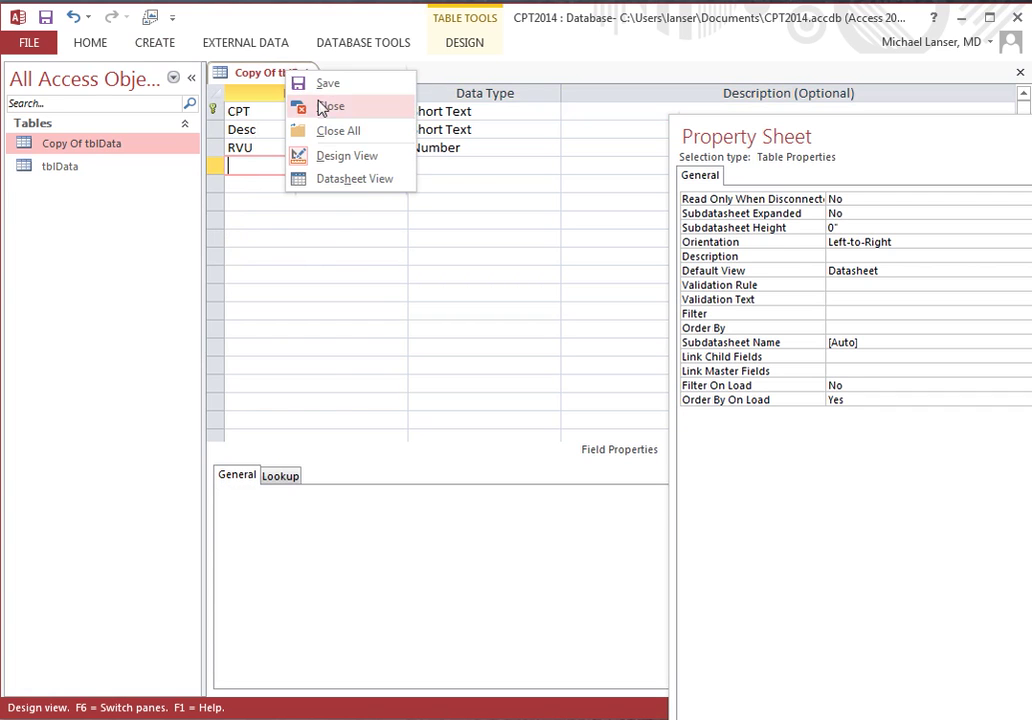
pyautogui.click(322, 106)
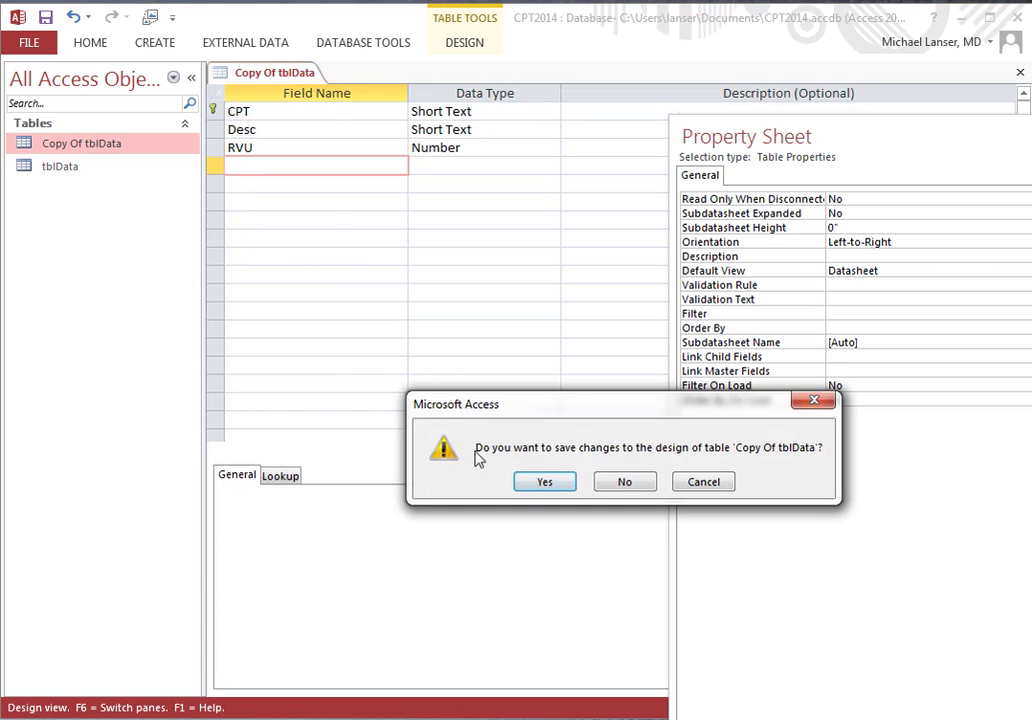
pyautogui.click(544, 481)
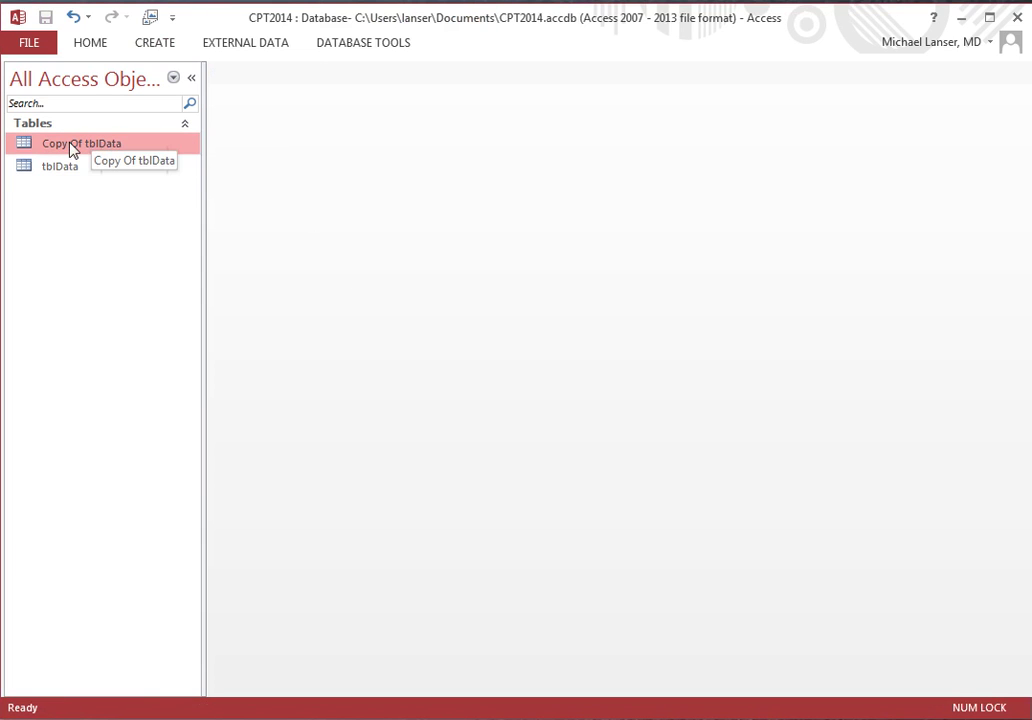
# Append tblData's copied records into Copy Of tblData, accepting 819 records lost to key violations
pyautogui.click(68, 170)
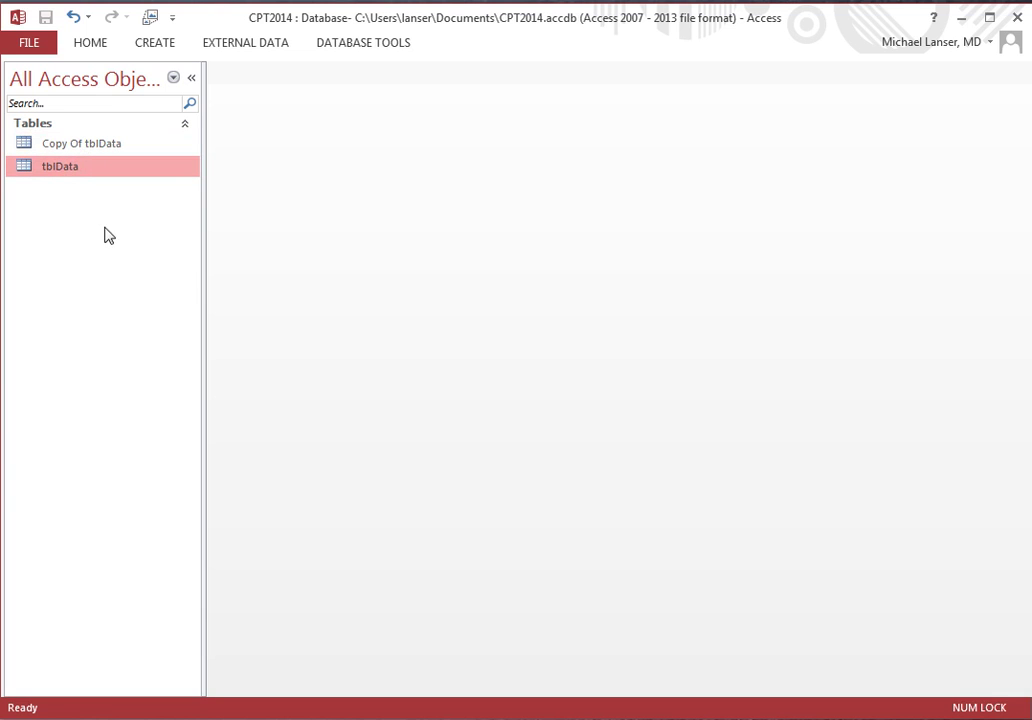
pyautogui.click(83, 150)
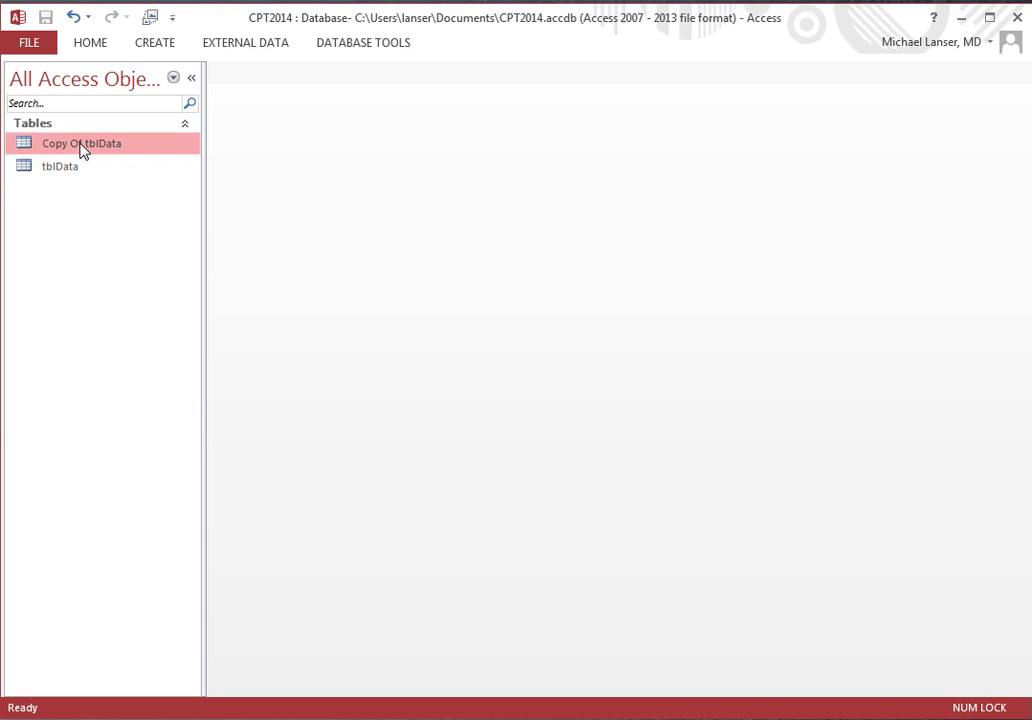
pyautogui.rightClick(83, 150)
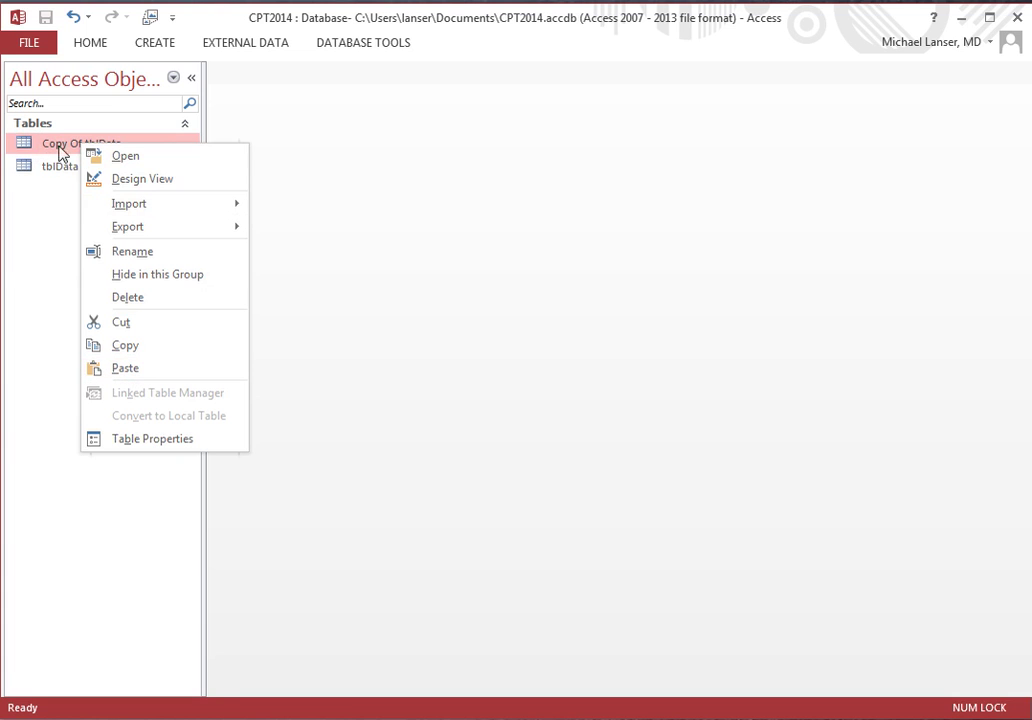
pyautogui.click(140, 370)
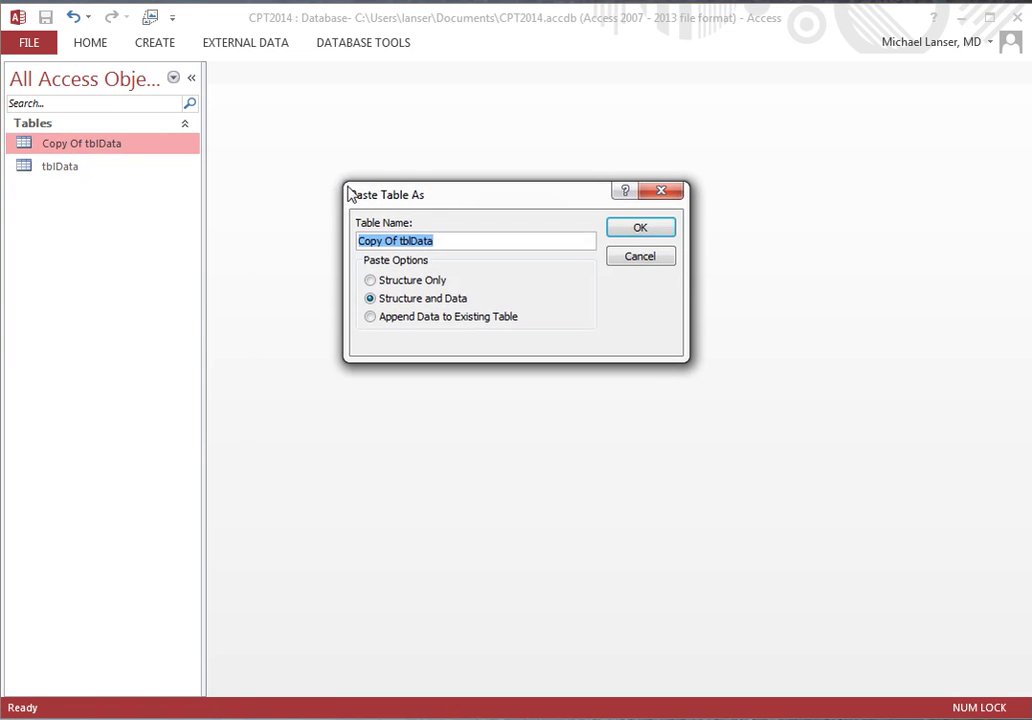
pyautogui.click(372, 319)
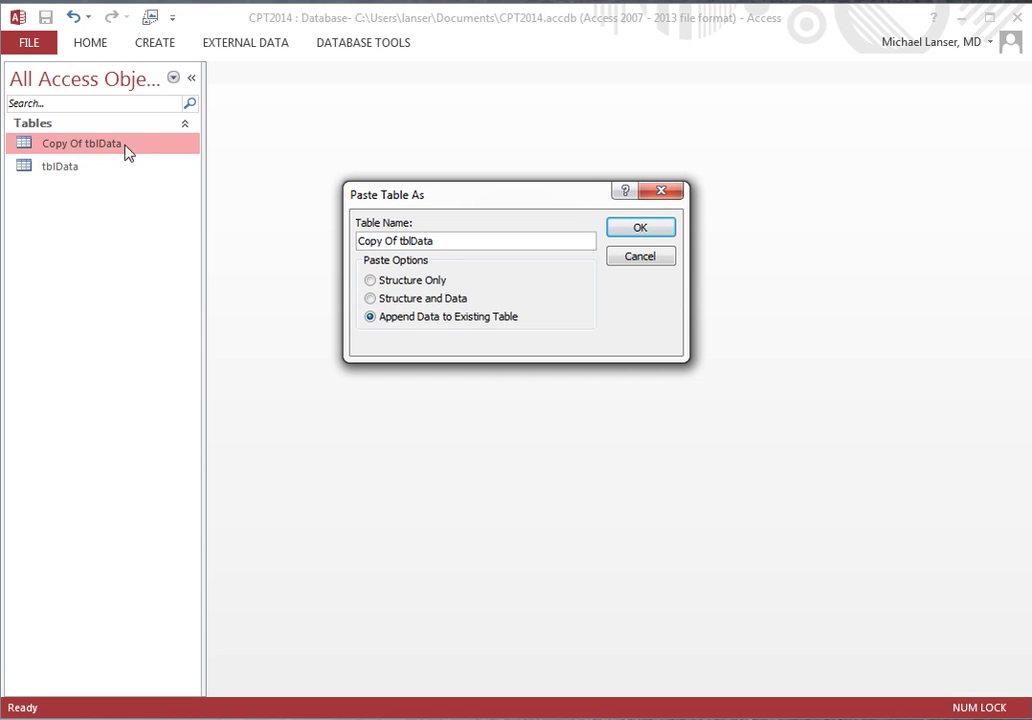
pyautogui.click(642, 230)
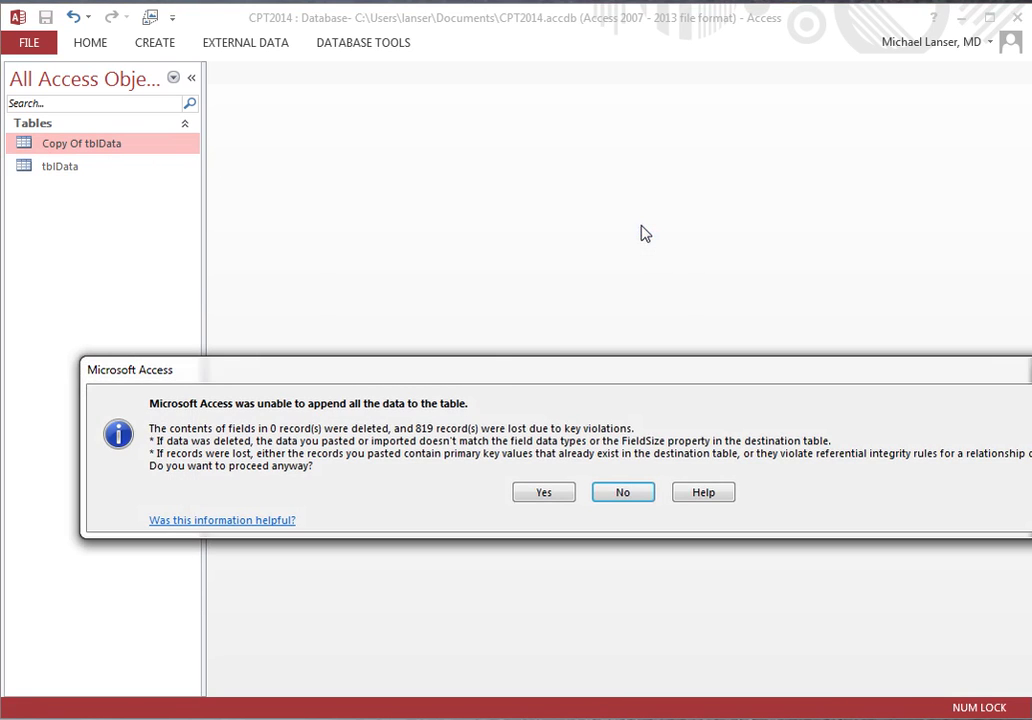
pyautogui.moveTo(502, 378); pyautogui.dragTo(434, 90)
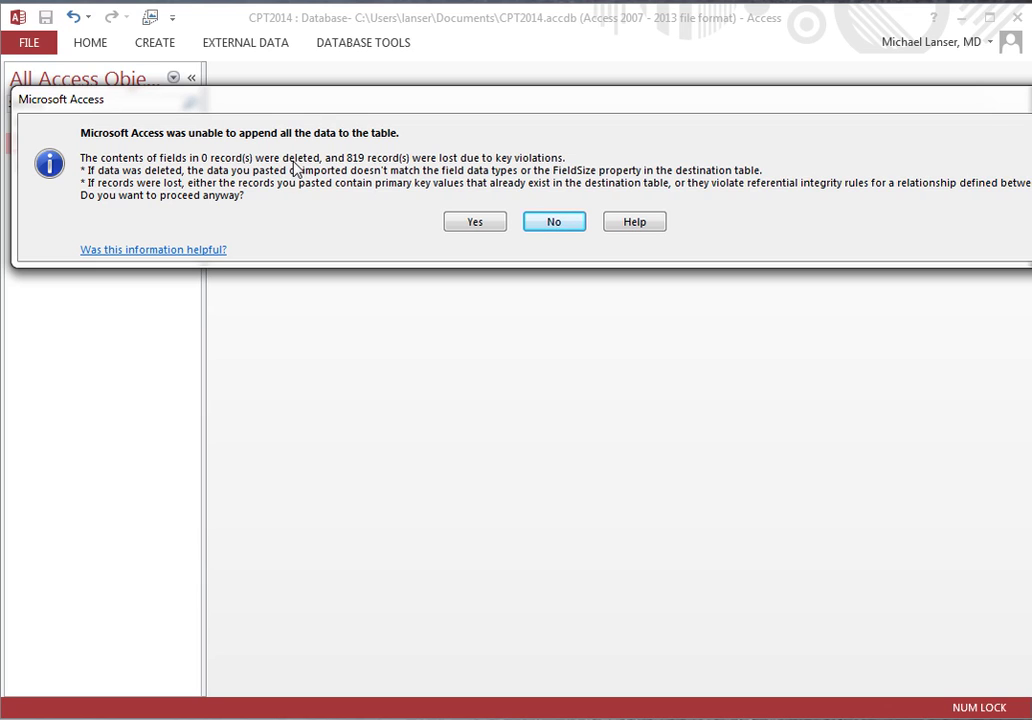
pyautogui.moveTo(313, 112); pyautogui.dragTo(307, 255)
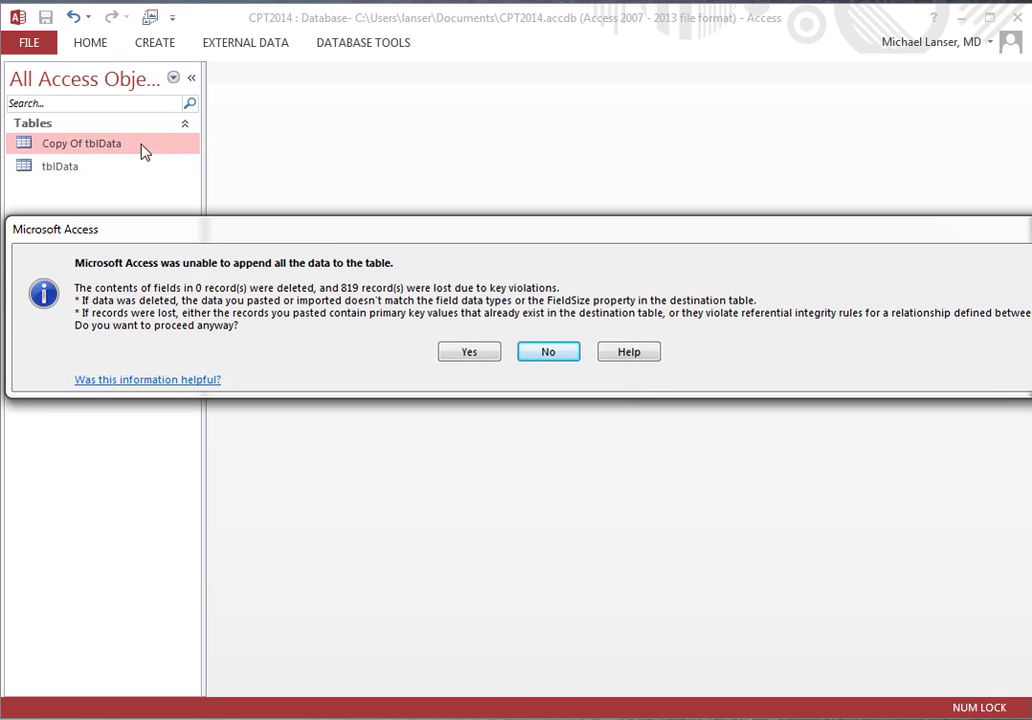
pyautogui.click(470, 353)
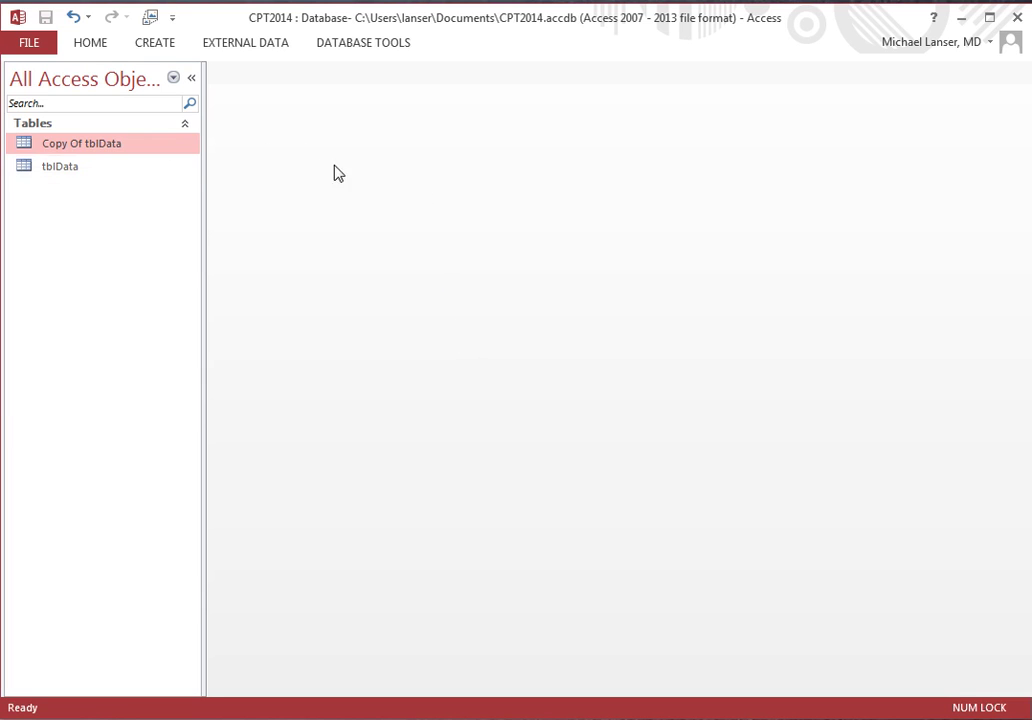
# Delete the blank first record of Copy Of tblData, leaving 6,965 records
pyautogui.doubleClick(127, 146)
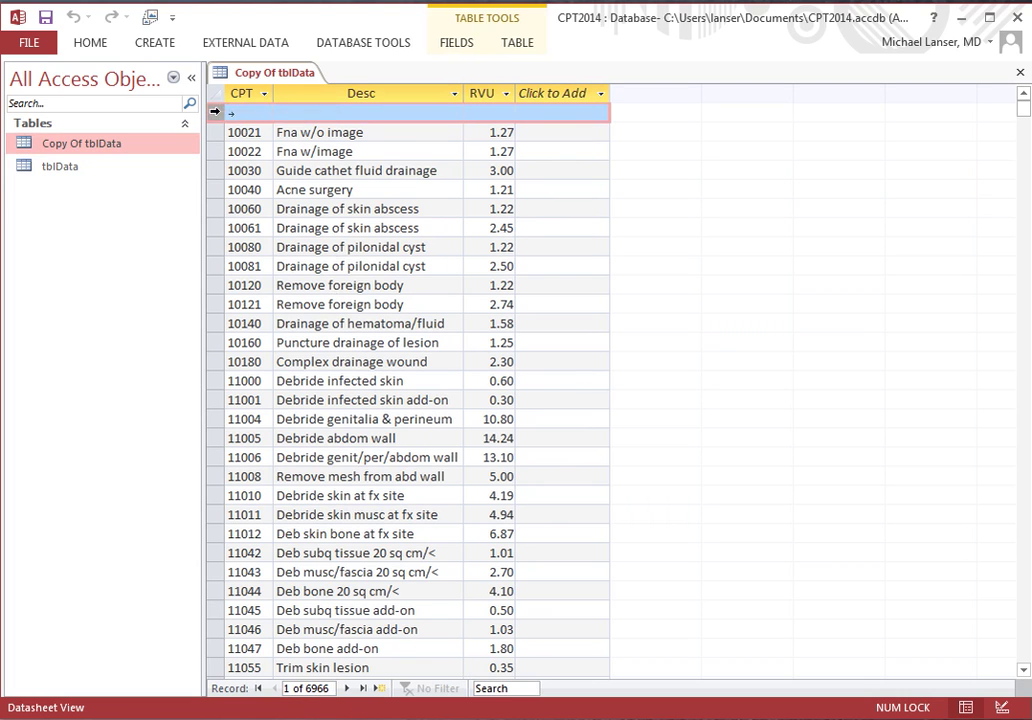
pyautogui.rightClick(228, 112)
pyautogui.click(252, 148)
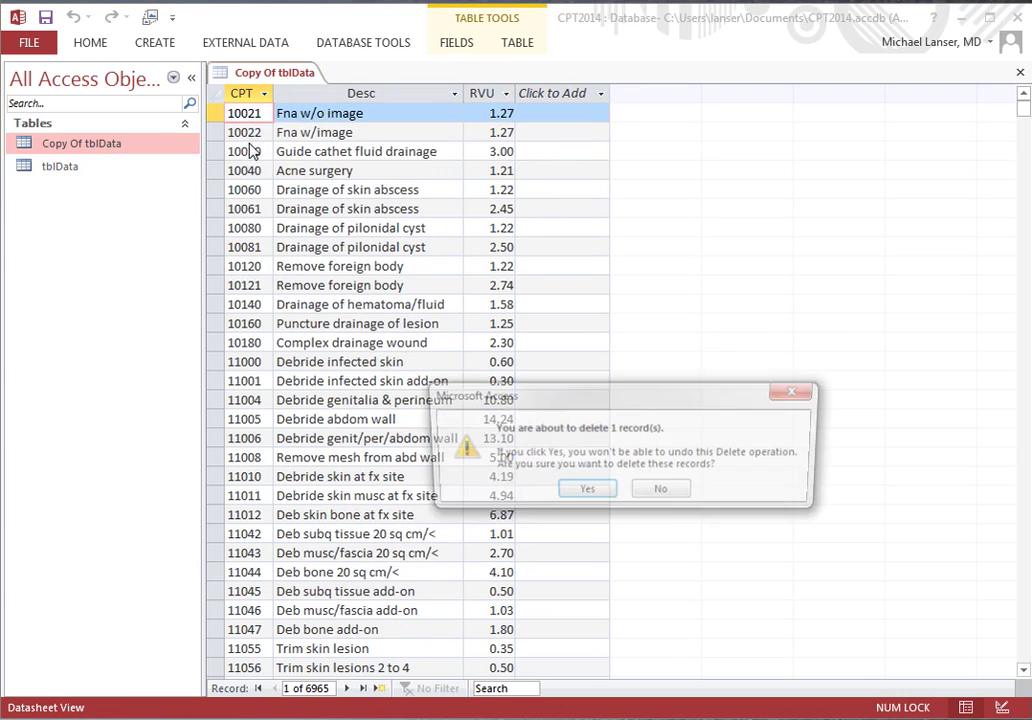
pyautogui.click(588, 490)
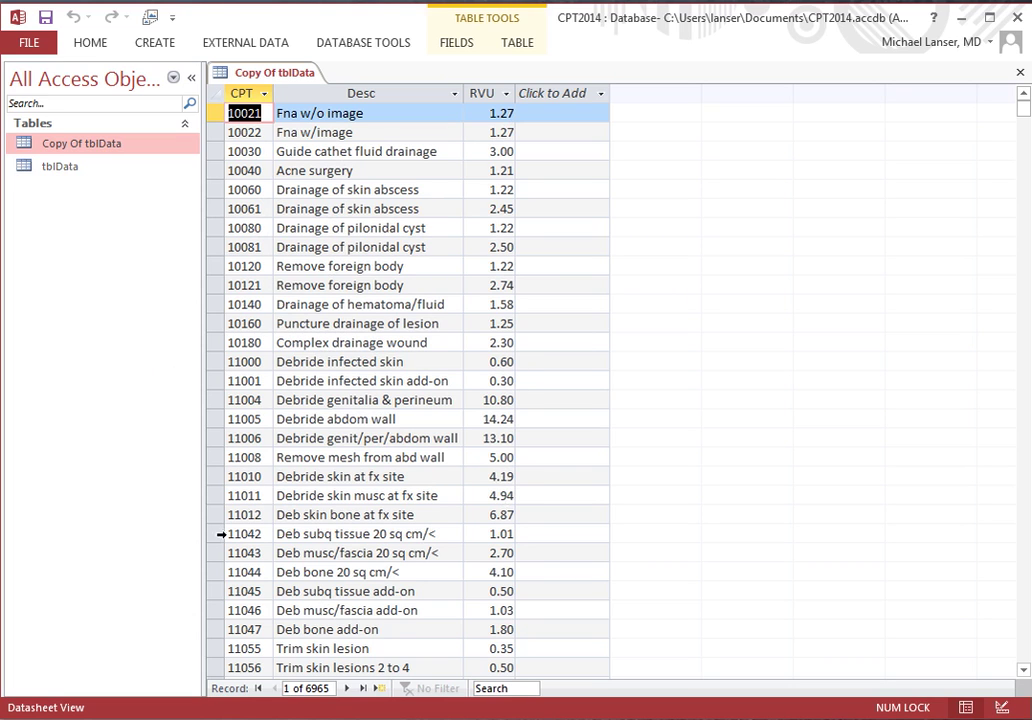
# Save and close the Copy Of tblData datasheet
pyautogui.rightClick(254, 72)
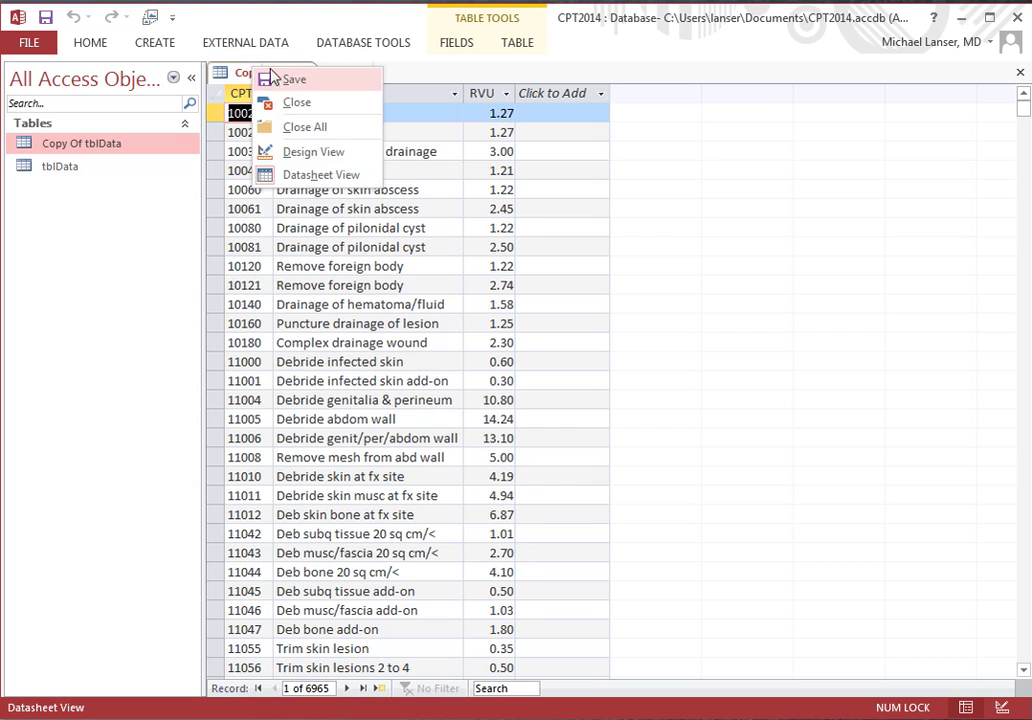
pyautogui.click(296, 80)
pyautogui.rightClick(266, 72)
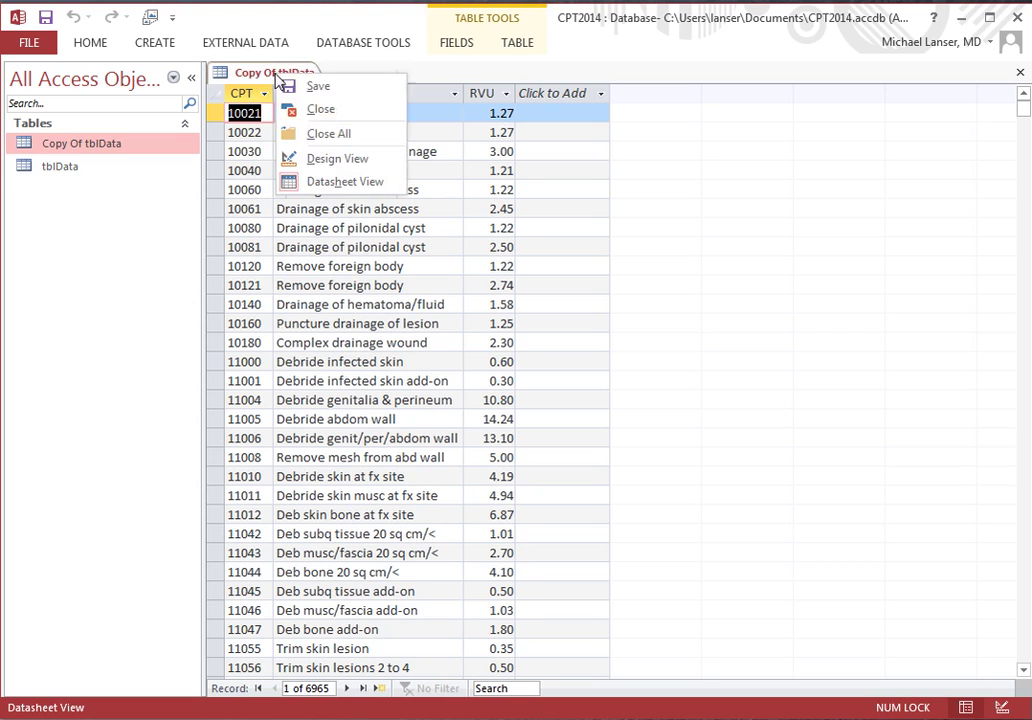
pyautogui.click(284, 106)
# Delete the original tblData table, confirming both warnings
pyautogui.click(56, 172)
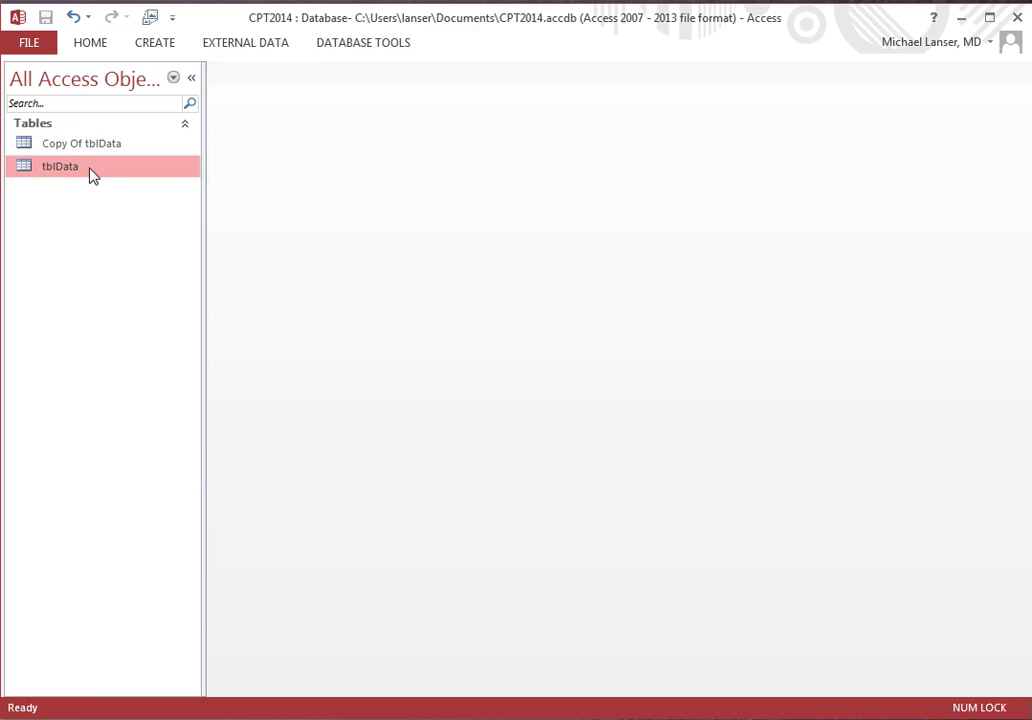
pyautogui.rightClick(90, 168)
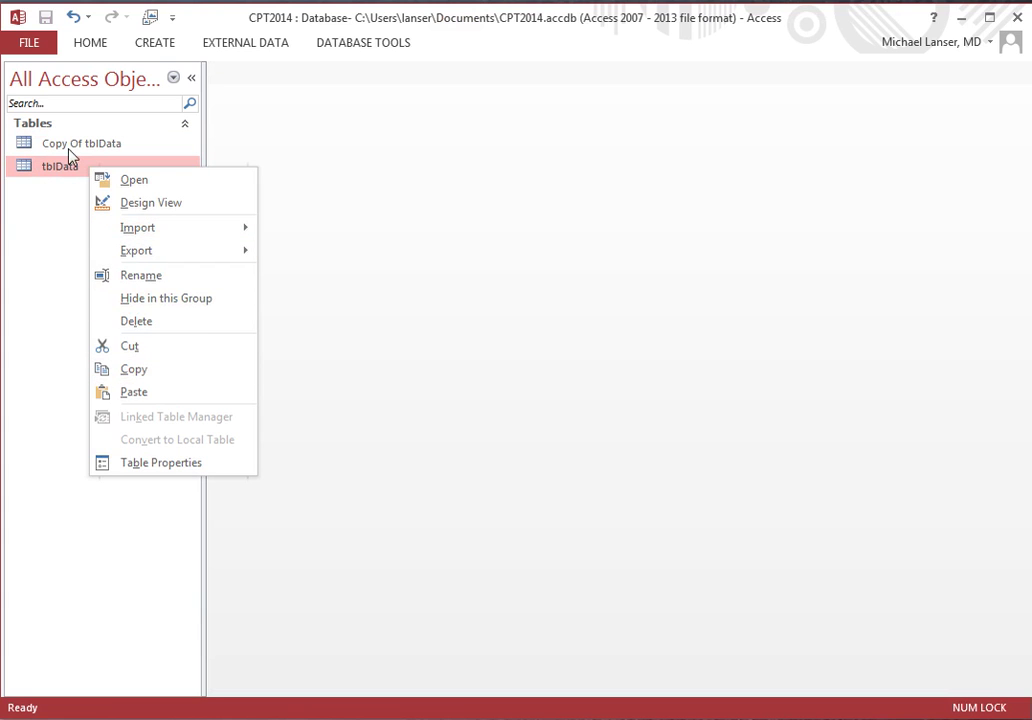
pyautogui.click(150, 322)
pyautogui.click(541, 486)
pyautogui.click(577, 478)
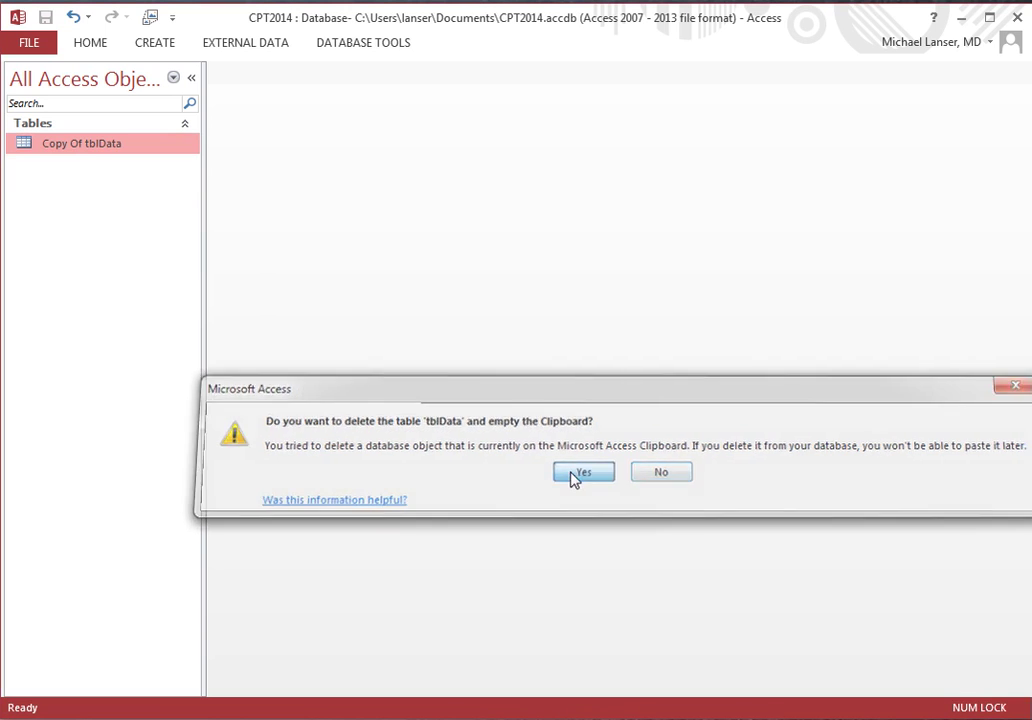
# Rename Copy Of tblData to tblData by removing the 'Copy Of' prefix
pyautogui.rightClick(72, 147)
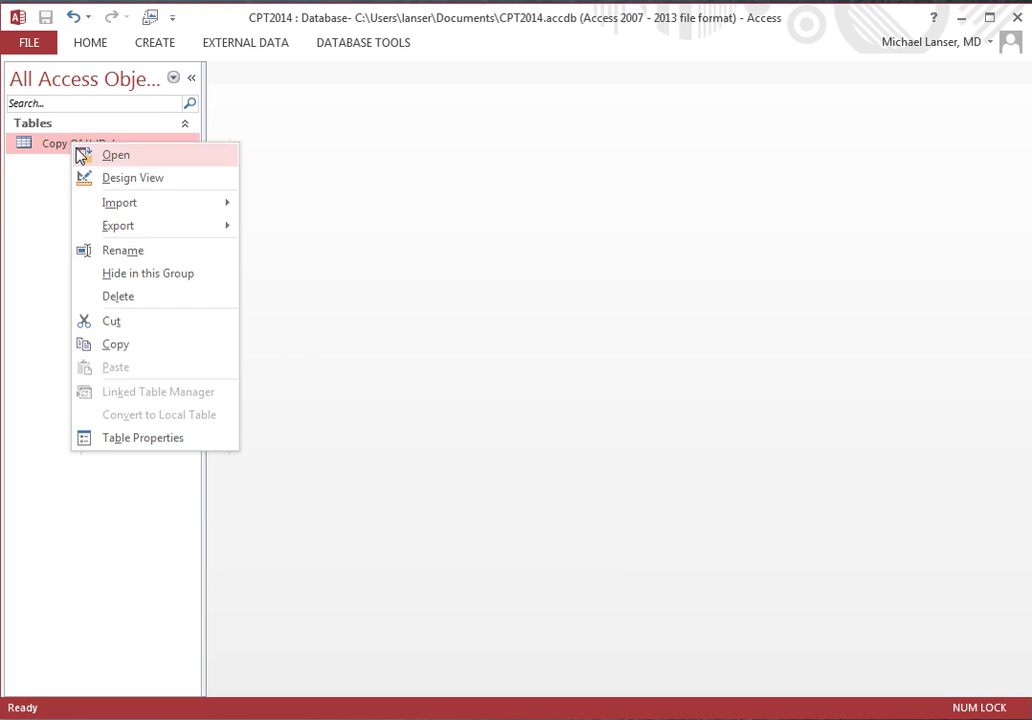
pyautogui.click(114, 250)
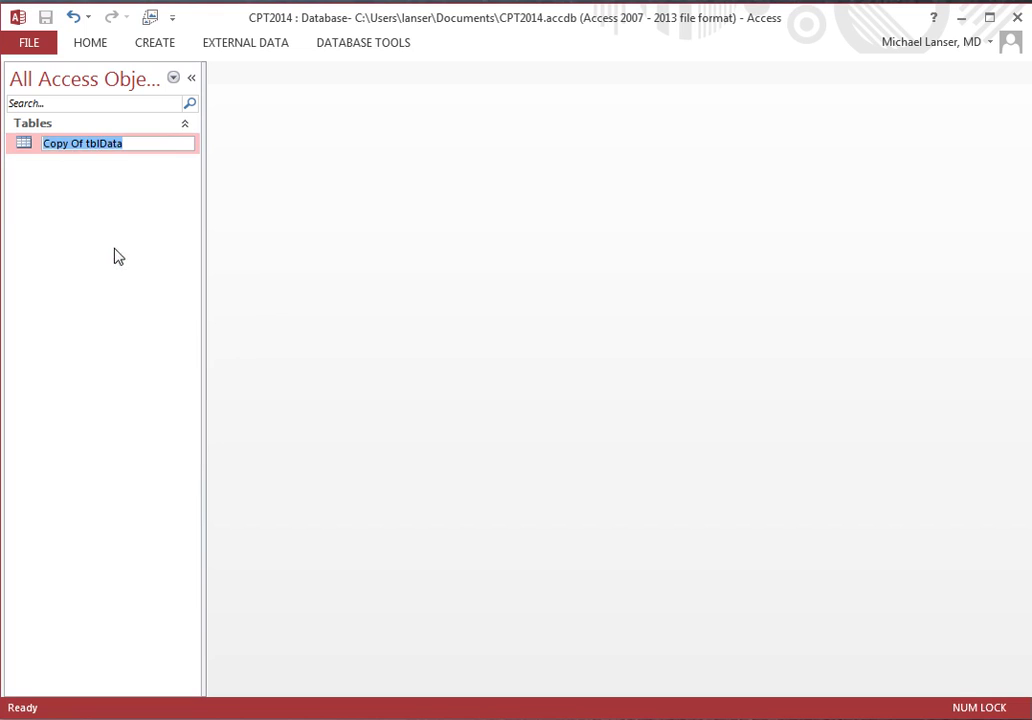
pyautogui.click(125, 143)
pyautogui.press('Return')
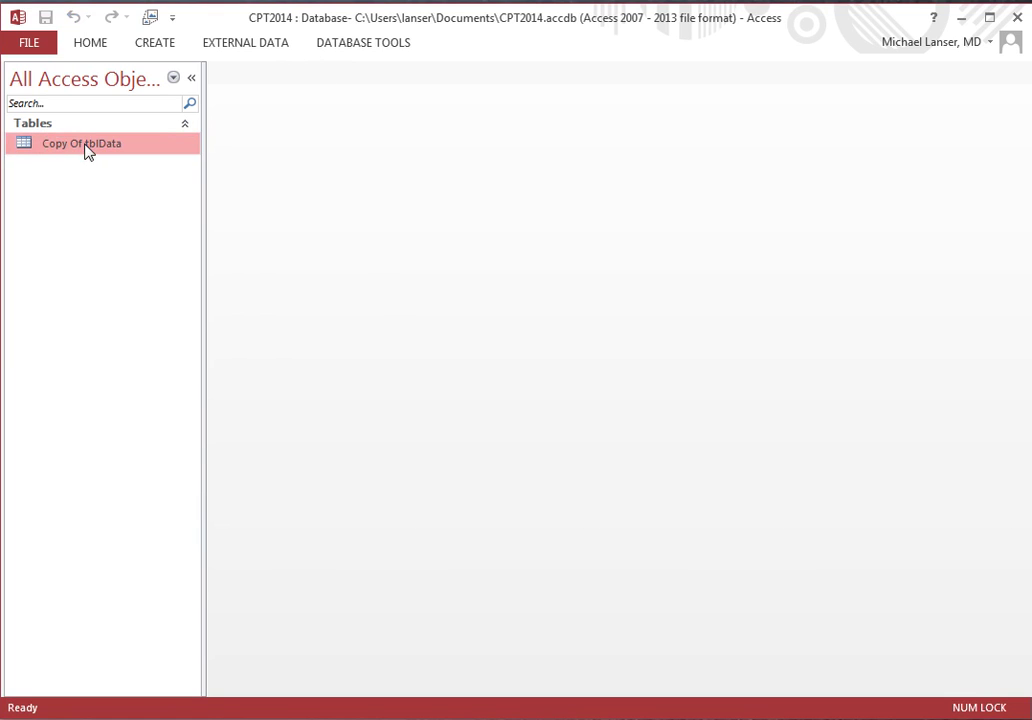
pyautogui.rightClick(86, 145)
pyautogui.click(155, 253)
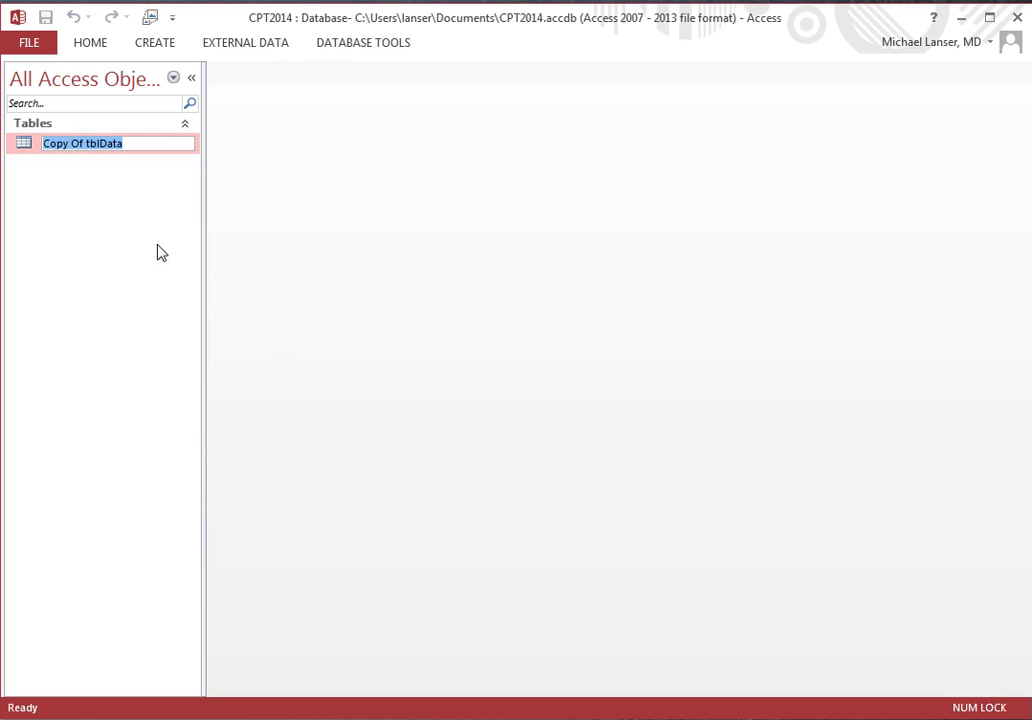
pyautogui.click(102, 143)
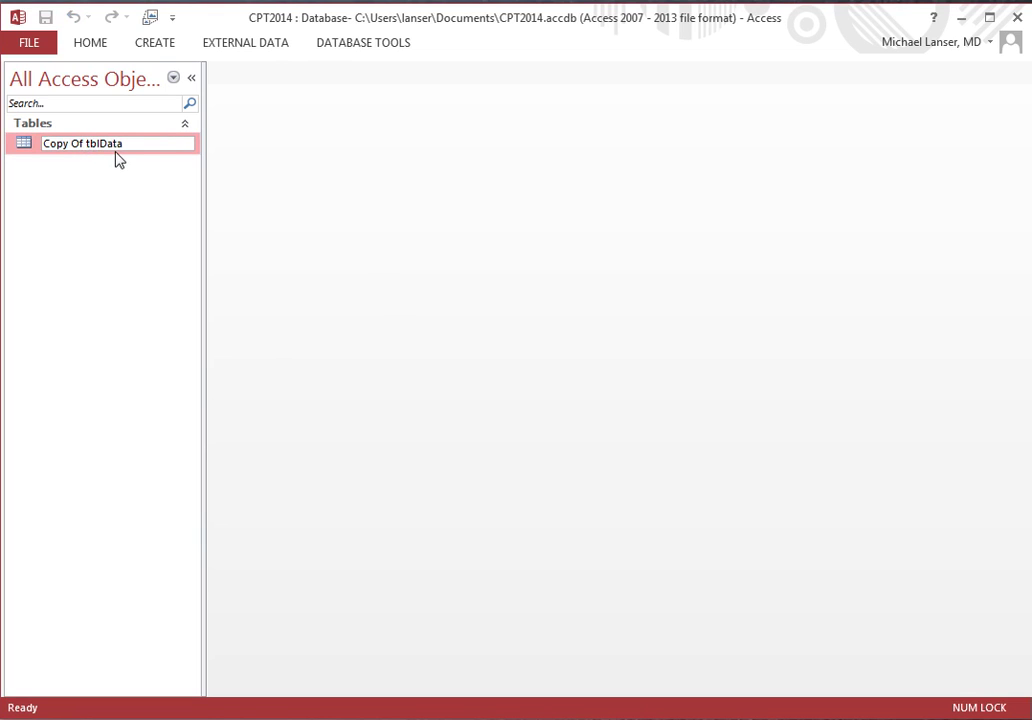
pyautogui.press('BackSpace')
pyautogui.press('BackSpace')
pyautogui.press('BackSpace')
pyautogui.press('BackSpace')
pyautogui.press('BackSpace')
pyautogui.press('BackSpace')
pyautogui.press('BackSpace')
pyautogui.press('BackSpace')
pyautogui.press('Return')
# Open the renamed tblData with its 6965 CPT records and save it
pyautogui.rightClick(89, 146)
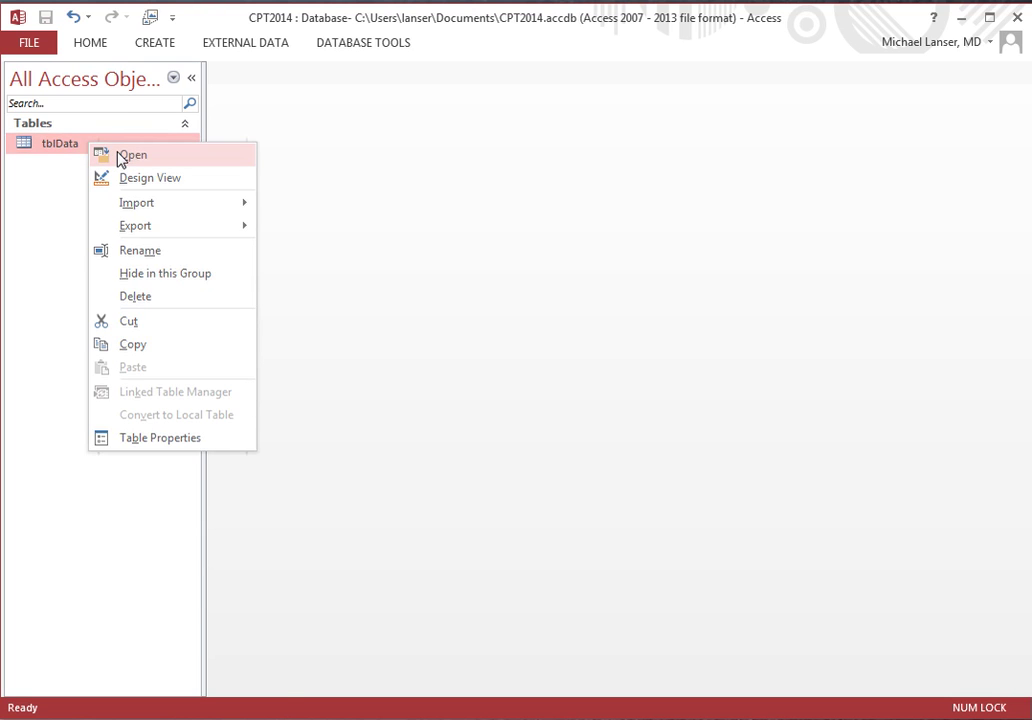
pyautogui.click(122, 155)
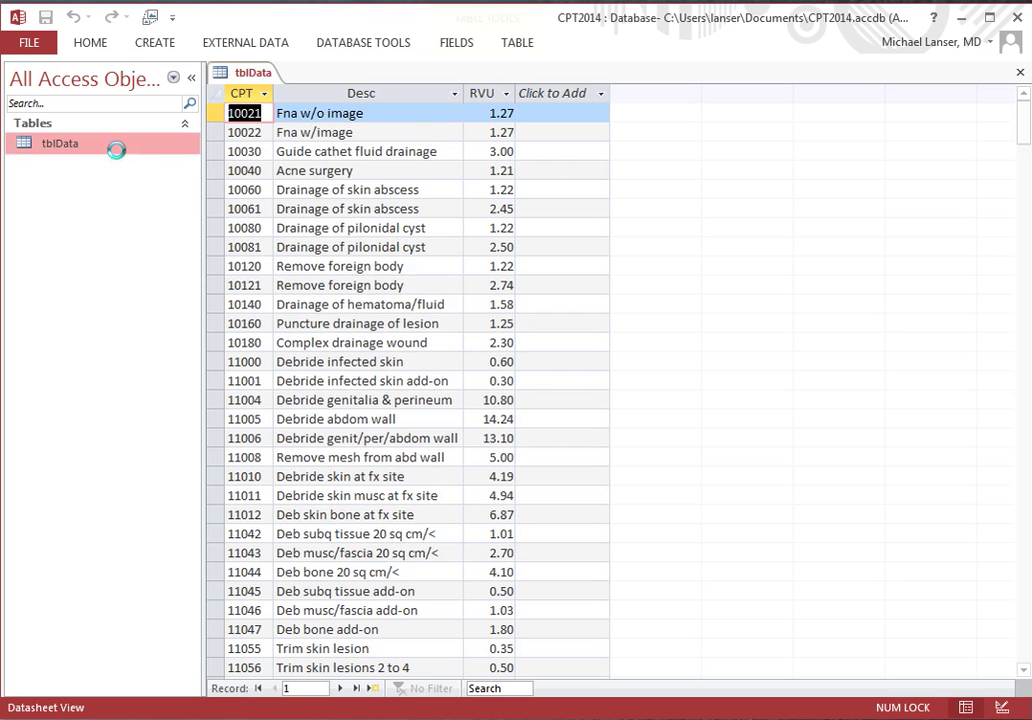
pyautogui.rightClick(246, 74)
pyautogui.click(263, 90)
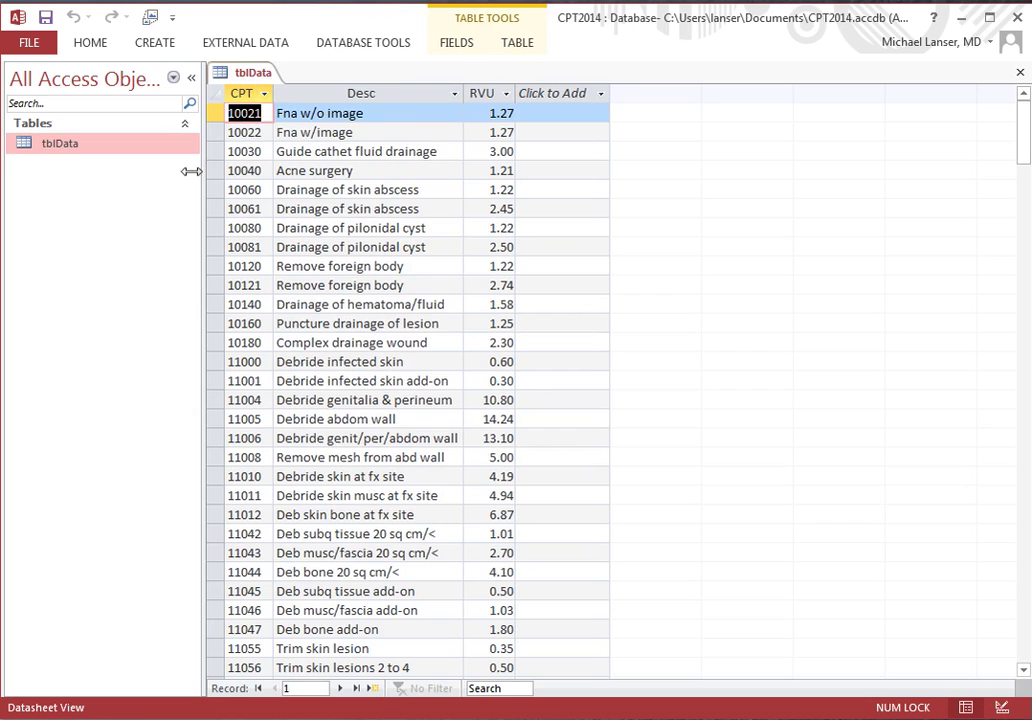